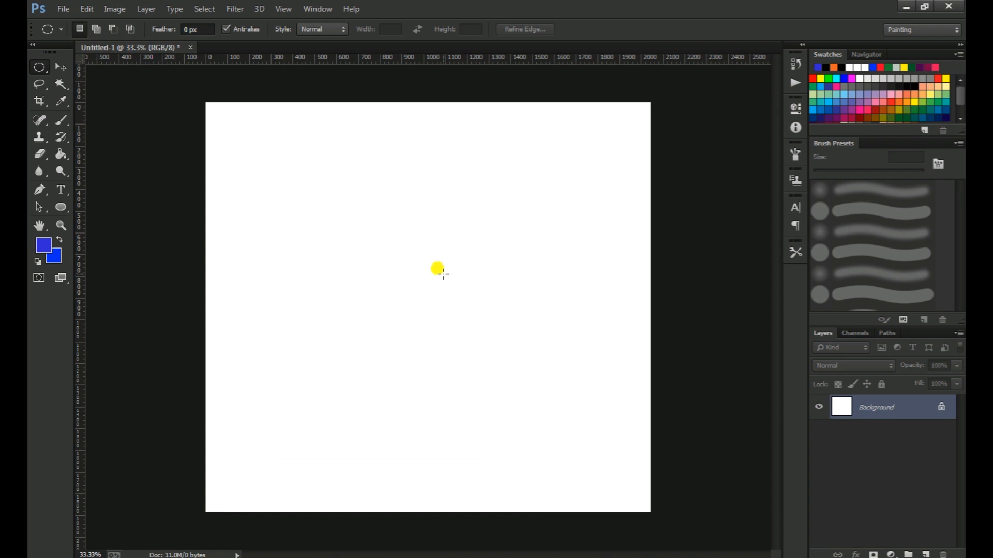
Step: Draw a large elliptical marquee selection, wider than tall, and position it across the upper part of the canvas
{"action": "left_click_drag", "start_coordinate": [423, 263], "coordinate": [570, 391]}
{"action": "left_click_drag", "start_coordinate": [629, 461], "coordinate": [696, 503]}
{"action": "left_click_drag", "start_coordinate": [551, 388], "coordinate": [396, 300]}
{"action": "left_click", "coordinate": [501, 187]}
{"action": "left_click_drag", "start_coordinate": [260, 147], "coordinate": [392, 276]}
{"action": "left_click_drag", "start_coordinate": [428, 309], "coordinate": [579, 415]}
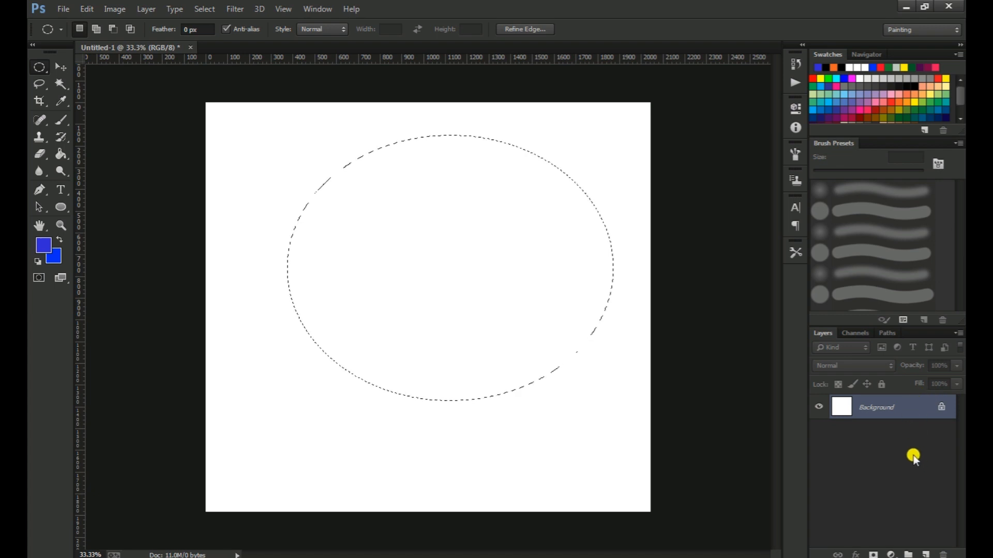
Step: Add a new layer and fill the elliptical selection on it with black using the Paint Bucket
{"action": "left_click", "coordinate": [924, 555]}
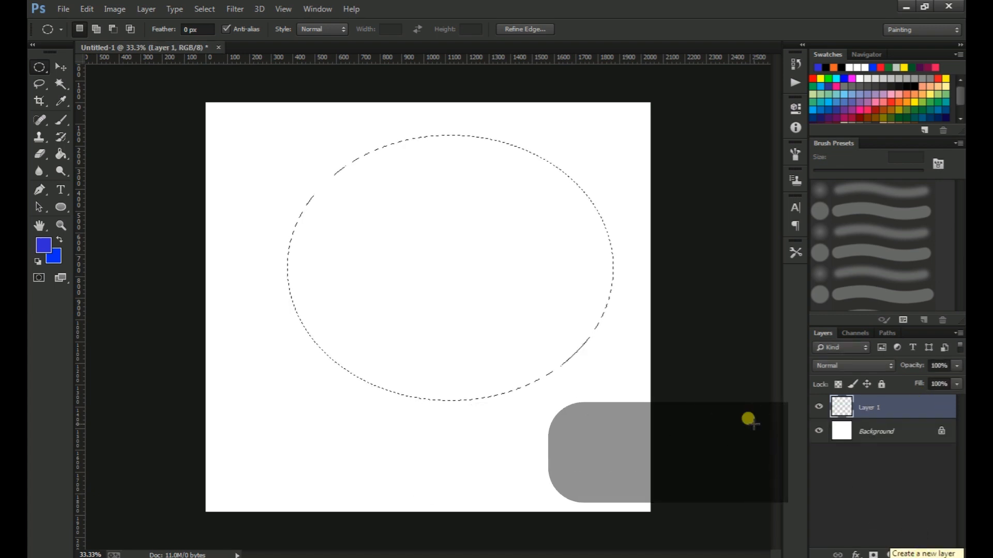
{"action": "left_click", "coordinate": [46, 242]}
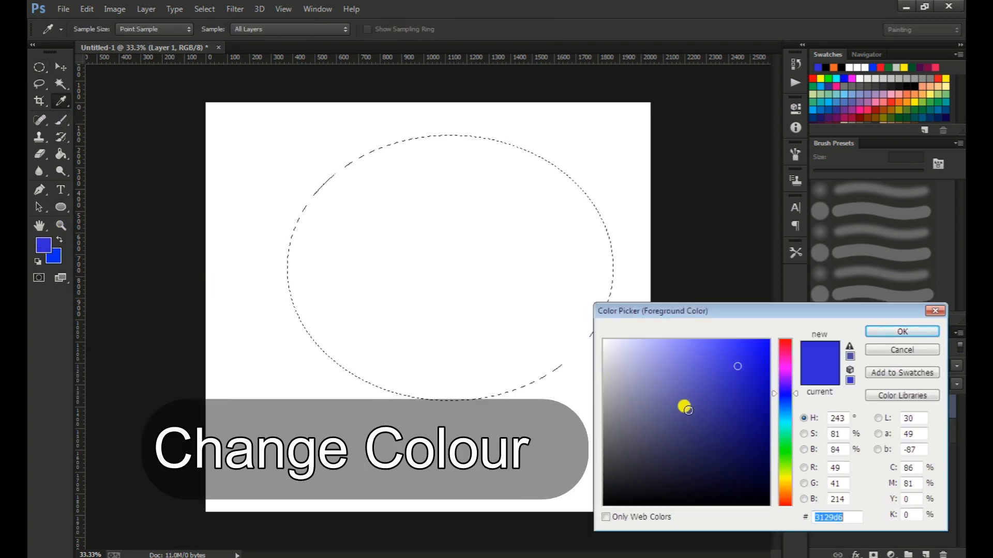
{"action": "left_click", "coordinate": [746, 480]}
{"action": "left_click", "coordinate": [900, 330]}
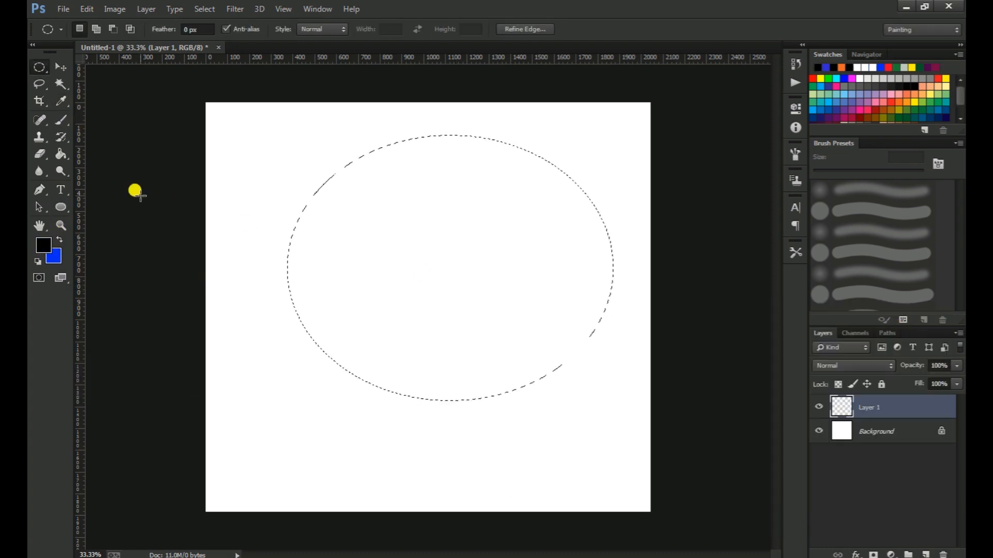
{"action": "right_click", "coordinate": [62, 154]}
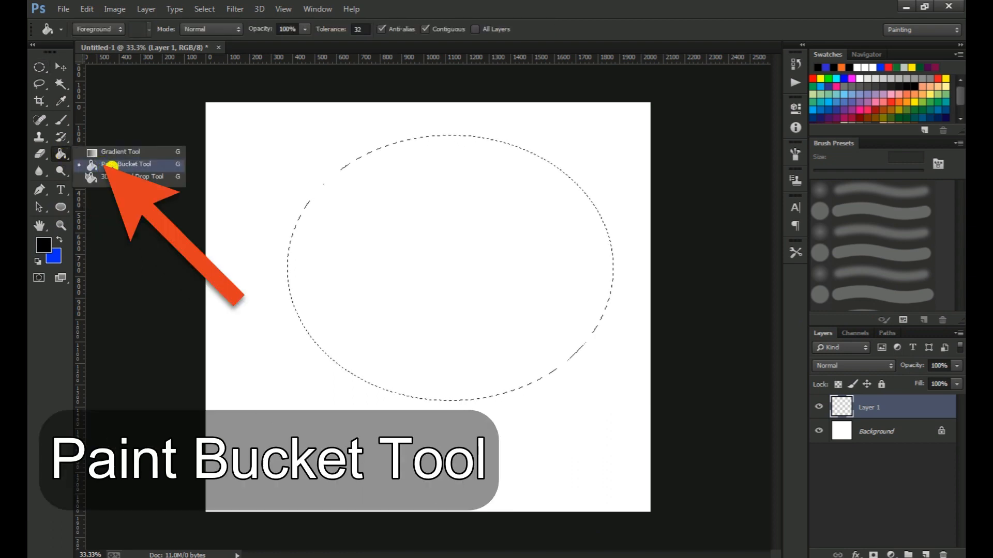
{"action": "left_click", "coordinate": [146, 167]}
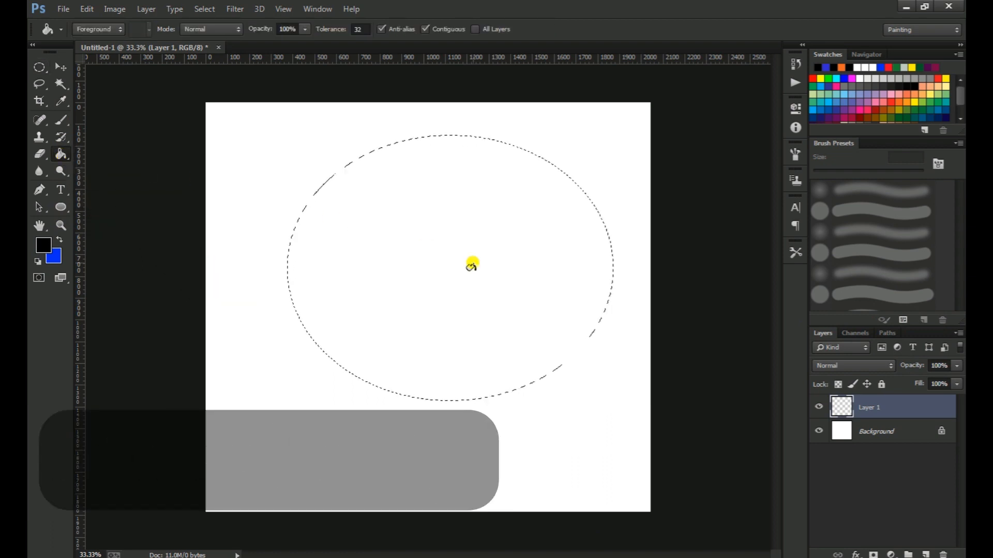
{"action": "left_click", "coordinate": [474, 265]}
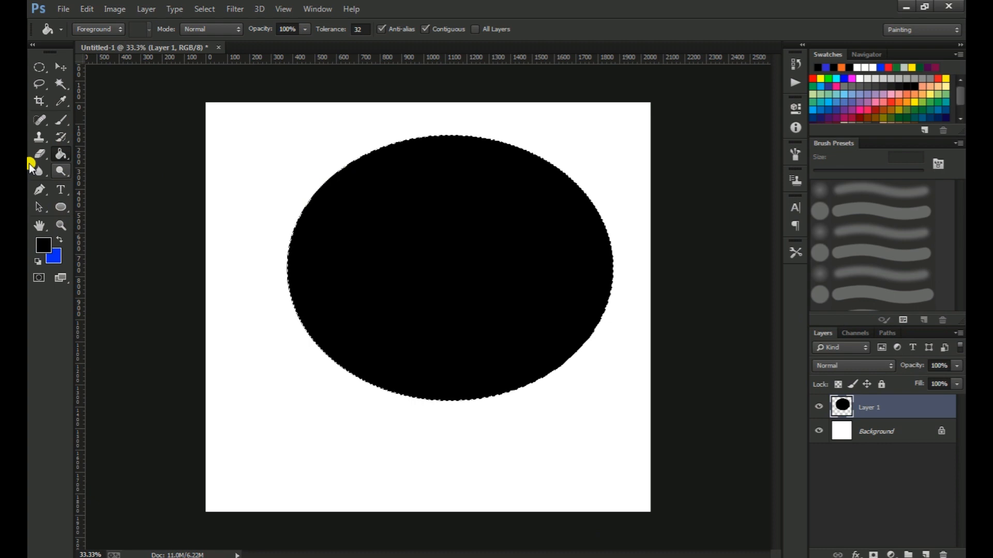
Step: Deselect the black ellipse and place a smaller elliptical selection inside it, nearer its upper right edge
{"action": "left_click", "coordinate": [39, 68]}
{"action": "left_click", "coordinate": [170, 116]}
{"action": "left_click", "coordinate": [465, 222]}
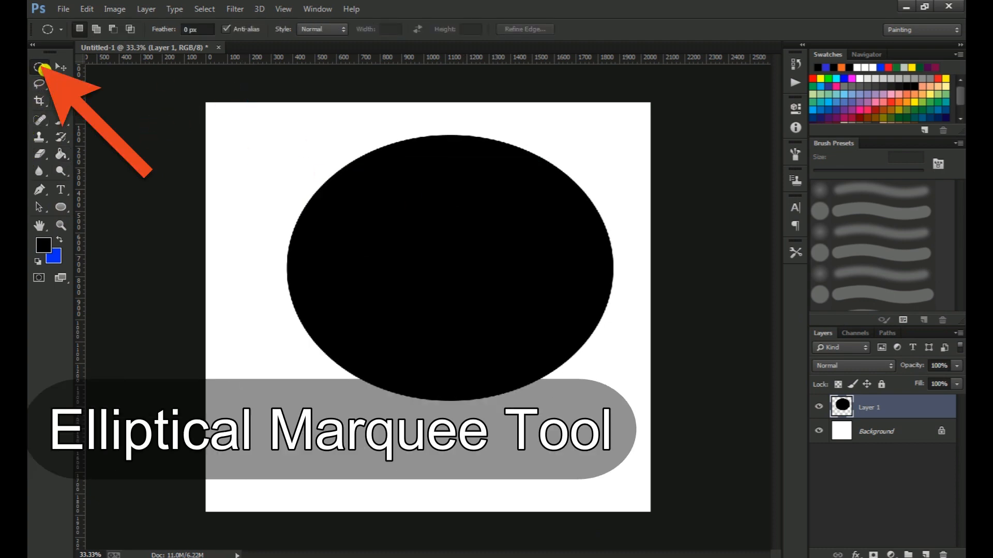
{"action": "left_click_drag", "start_coordinate": [343, 193], "coordinate": [625, 398]}
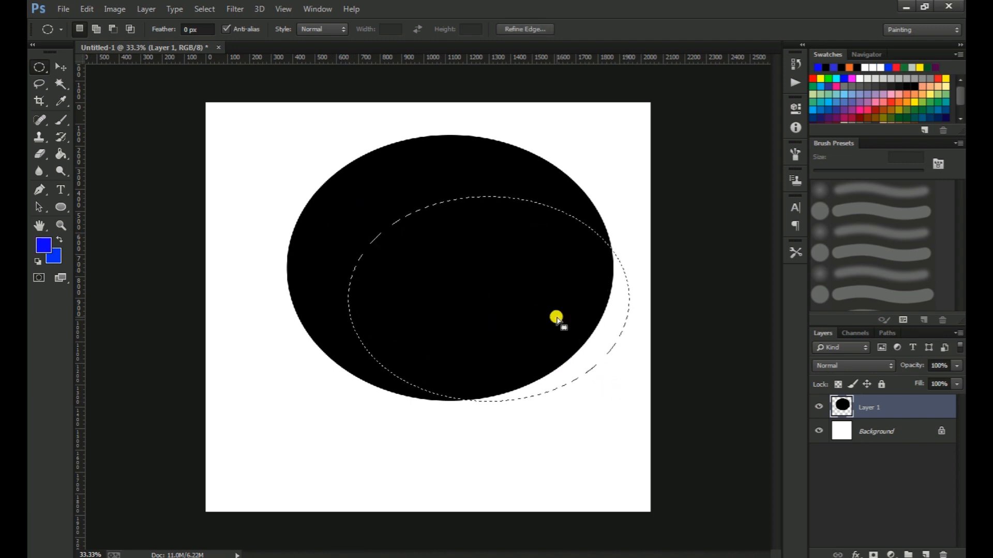
{"action": "left_click_drag", "start_coordinate": [557, 321], "coordinate": [517, 267]}
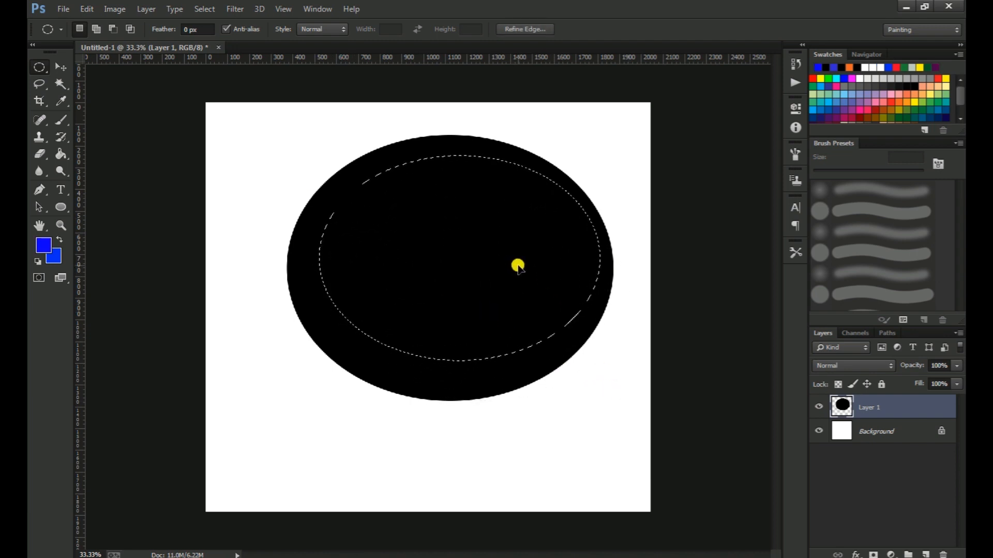
Step: Fill the smaller elliptical selection with blue on a new layer and deselect it
{"action": "left_click", "coordinate": [925, 554]}
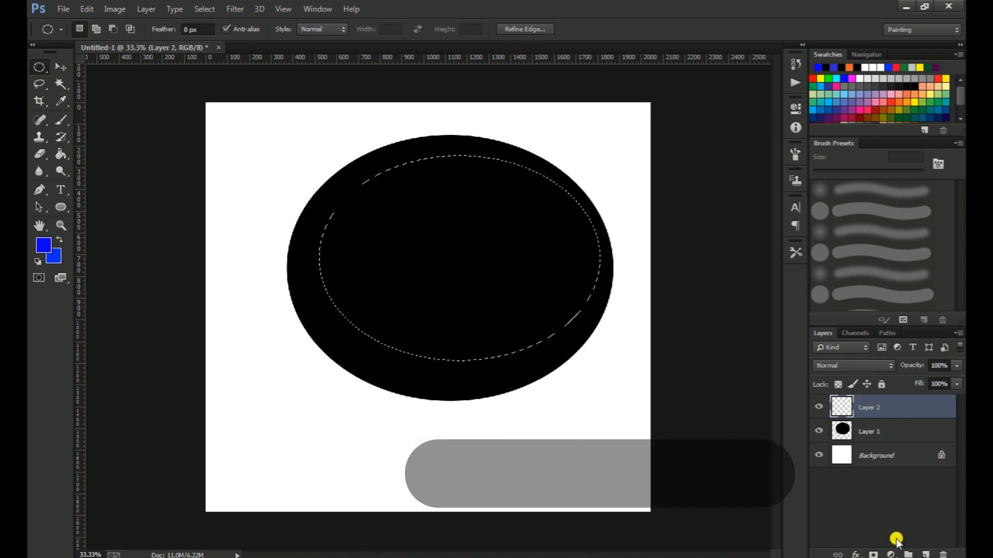
{"action": "left_click", "coordinate": [61, 154]}
{"action": "left_click", "coordinate": [391, 232]}
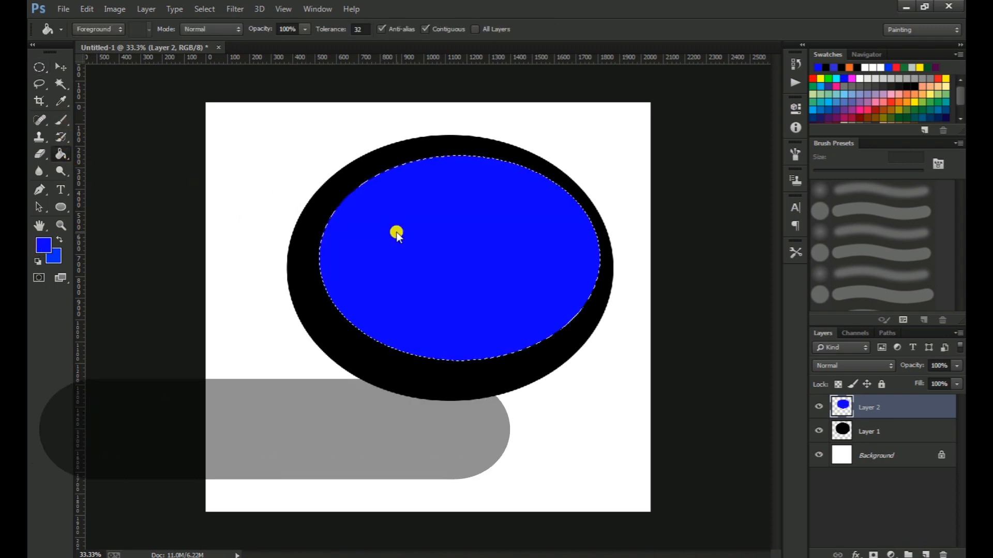
{"action": "left_click", "coordinate": [43, 69]}
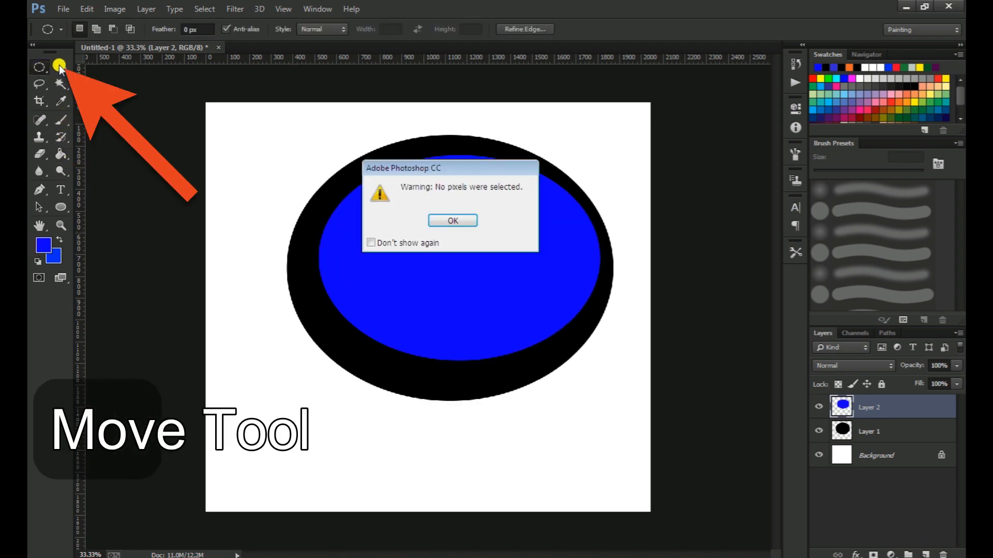
{"action": "key", "text": "Return"}
Step: Narrow the blue ellipse from its left side to 95.36% width and nudge it slightly to the left
{"action": "left_click", "coordinate": [60, 67]}
{"action": "left_click_drag", "start_coordinate": [319, 257], "coordinate": [331, 257]}
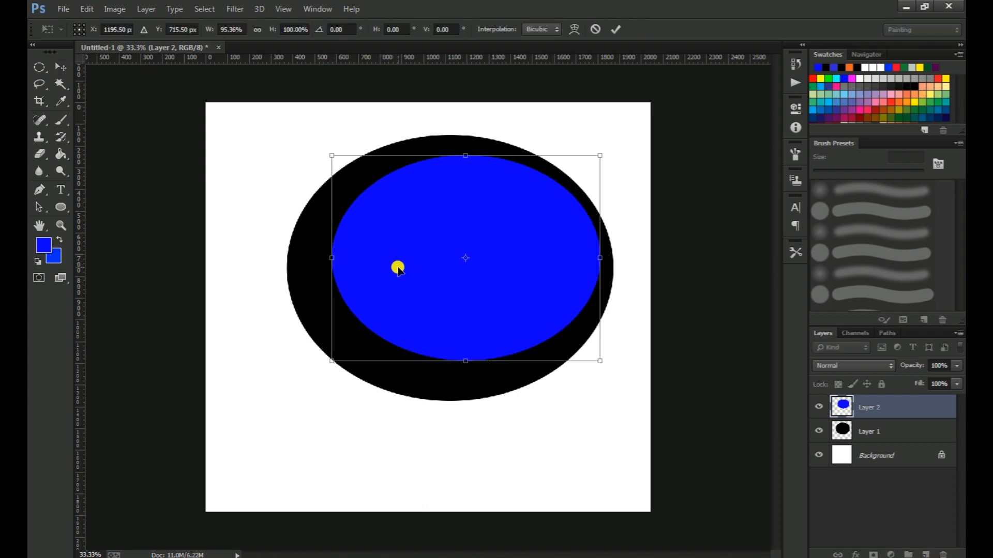
{"action": "key", "text": "Left"}
{"action": "key", "text": "Left"}
{"action": "key", "text": "Return"}
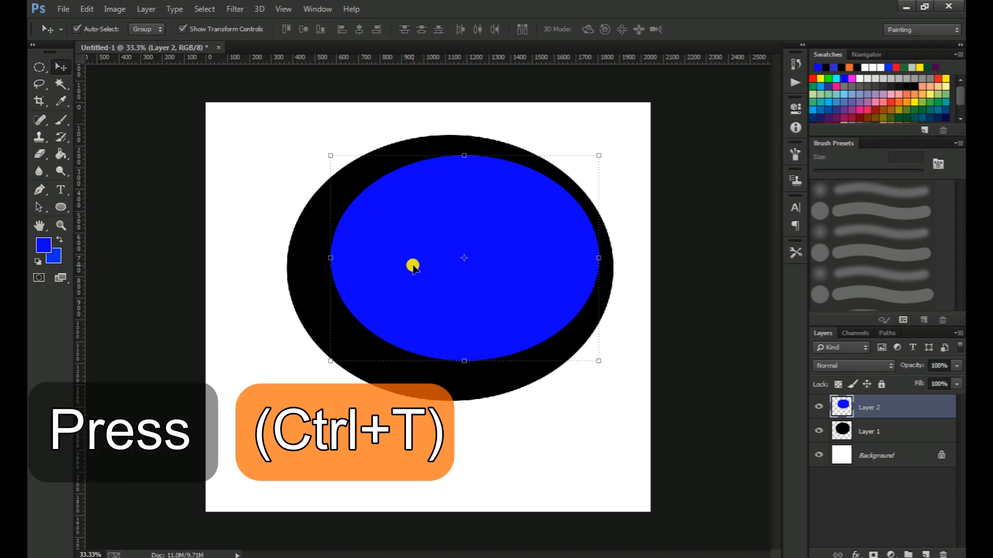
Step: Warp the blue ellipse, pulling its left side out to the upper left into a pointed tail beyond the black ellipse
{"action": "key", "text": "ctrl+t"}
{"action": "right_click", "coordinate": [409, 243]}
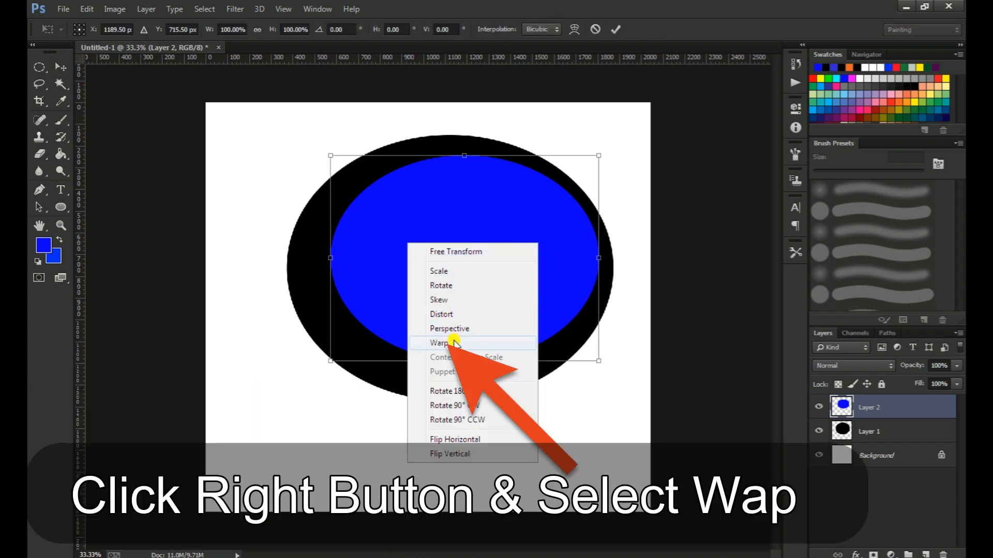
{"action": "left_click", "coordinate": [454, 343]}
{"action": "left_click_drag", "start_coordinate": [328, 293], "coordinate": [152, 78]}
{"action": "left_click_drag", "start_coordinate": [330, 224], "coordinate": [333, 248]}
{"action": "left_click_drag", "start_coordinate": [388, 204], "coordinate": [402, 220]}
{"action": "left_click_drag", "start_coordinate": [434, 313], "coordinate": [390, 338]}
{"action": "left_click_drag", "start_coordinate": [512, 342], "coordinate": [515, 337]}
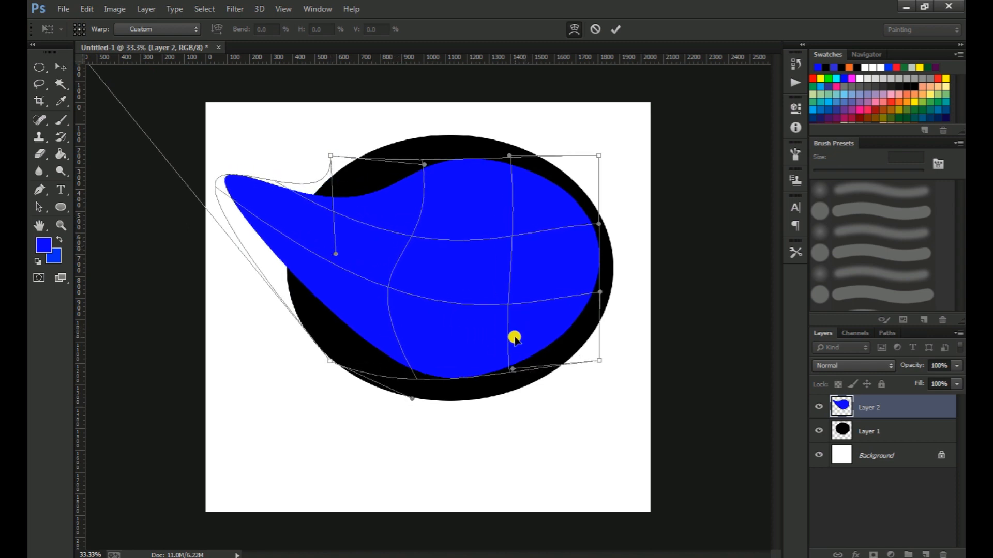
Step: Refine the warped blue shape's lower, right and upper edges so its body stays inside the black ellipse, and apply the warp
{"action": "left_click_drag", "start_coordinate": [388, 338], "coordinate": [384, 327]}
{"action": "left_click_drag", "start_coordinate": [390, 283], "coordinate": [387, 288]}
{"action": "left_click_drag", "start_coordinate": [582, 247], "coordinate": [574, 250]}
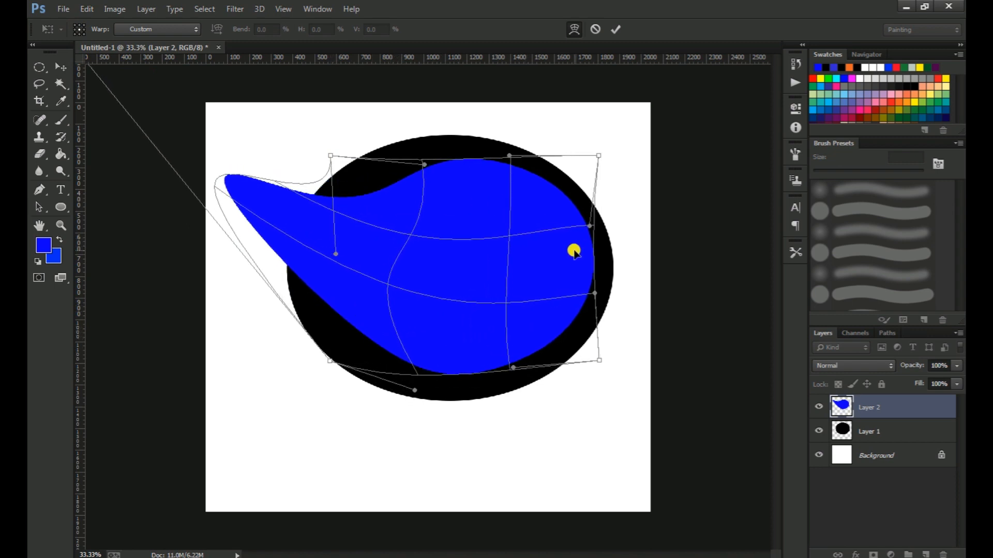
{"action": "left_click_drag", "start_coordinate": [440, 180], "coordinate": [439, 189]}
{"action": "left_click_drag", "start_coordinate": [519, 184], "coordinate": [522, 180]}
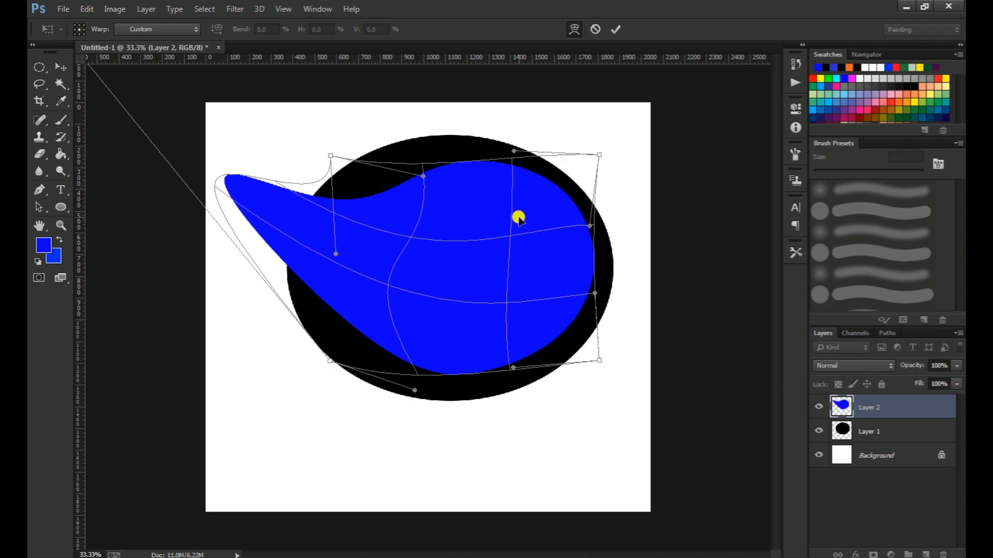
{"action": "left_click", "coordinate": [614, 30]}
{"action": "key", "text": "z"}
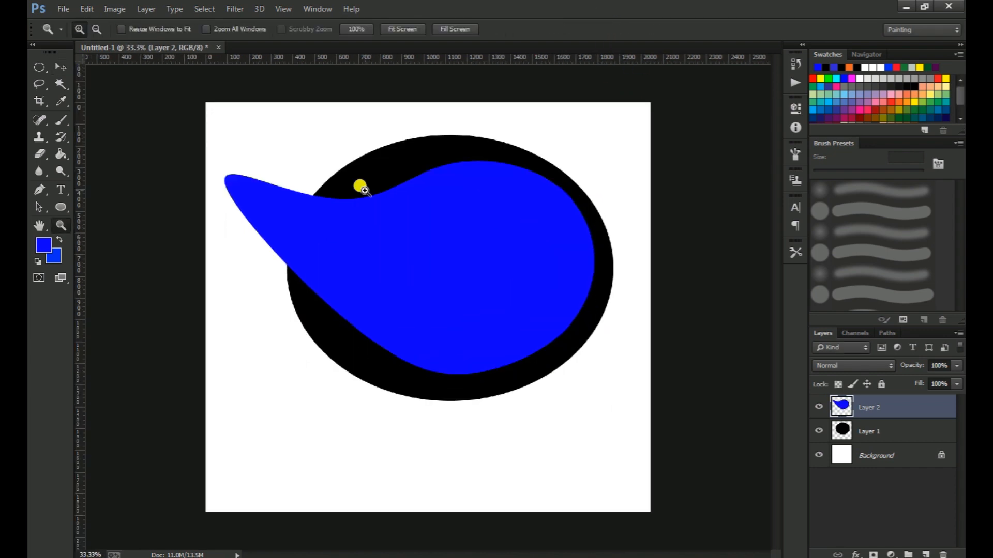
Step: Warp the blue shape again to raise its upper edge slightly and adjust its lower left curve, and apply it
{"action": "key", "text": "ctrl+t"}
{"action": "right_click", "coordinate": [477, 212]}
{"action": "left_click", "coordinate": [510, 310]}
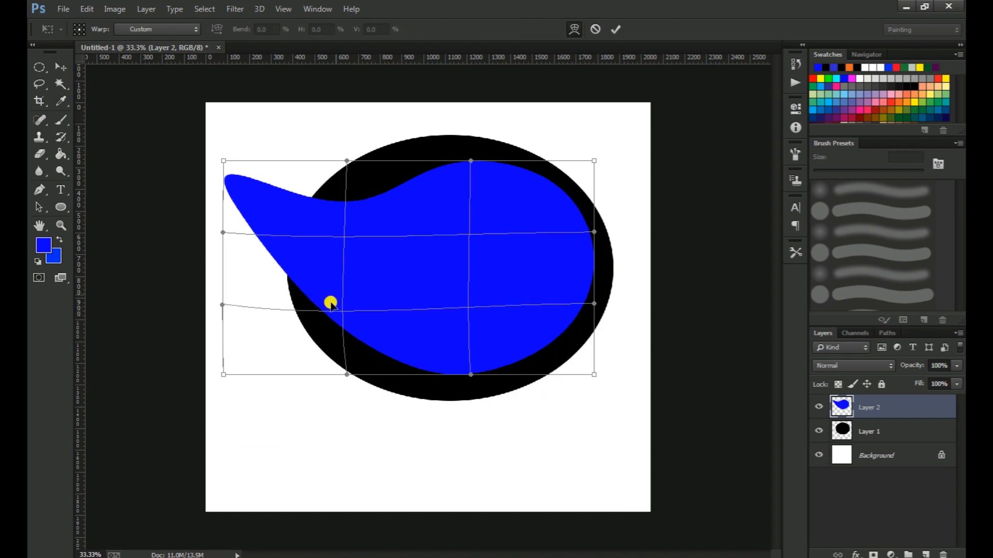
{"action": "left_click_drag", "start_coordinate": [328, 299], "coordinate": [336, 310]}
{"action": "left_click_drag", "start_coordinate": [393, 232], "coordinate": [368, 201]}
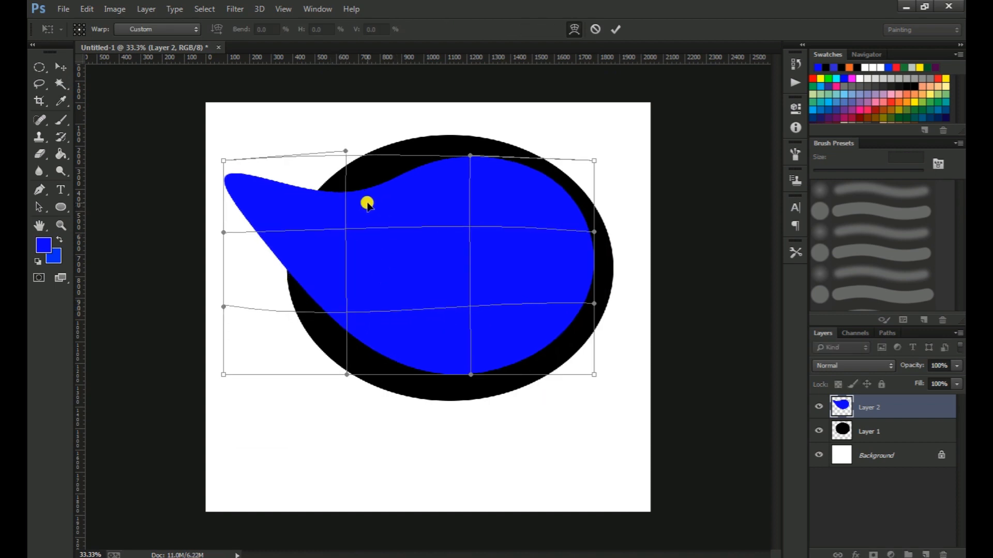
{"action": "left_click", "coordinate": [618, 31]}
{"action": "key", "text": "z"}
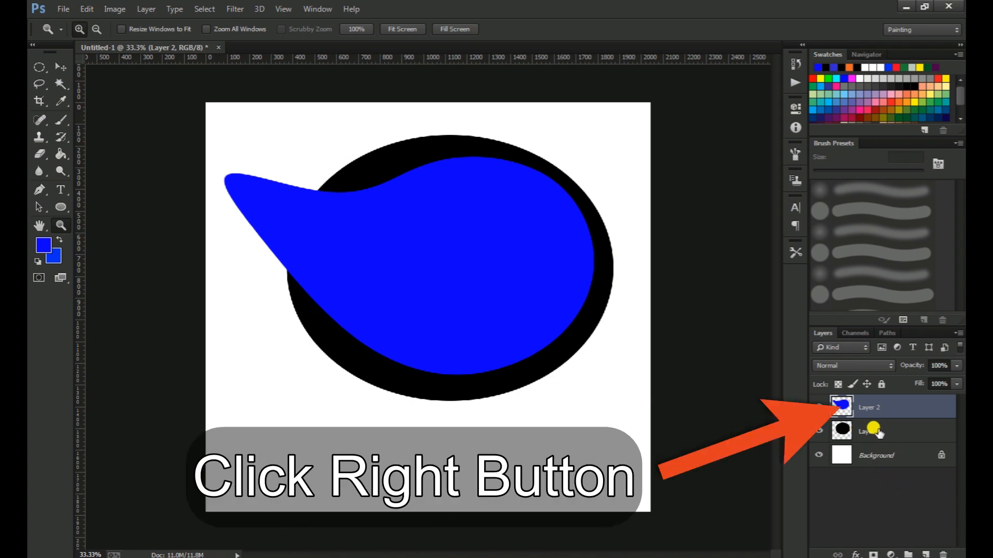
Step: Load the blue shape's pixels as a selection and delete its layer, Layer 2
{"action": "right_click", "coordinate": [847, 410]}
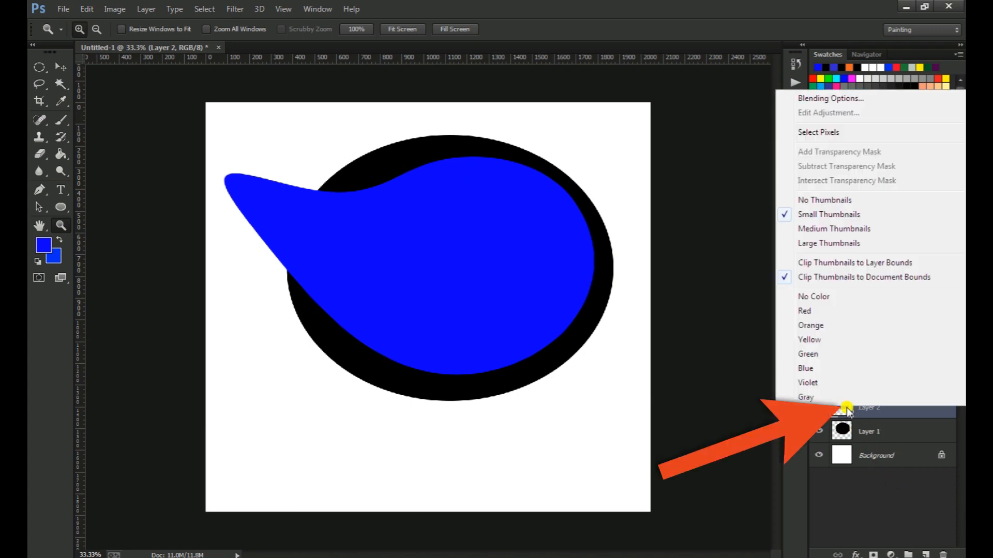
{"action": "left_click", "coordinate": [812, 136]}
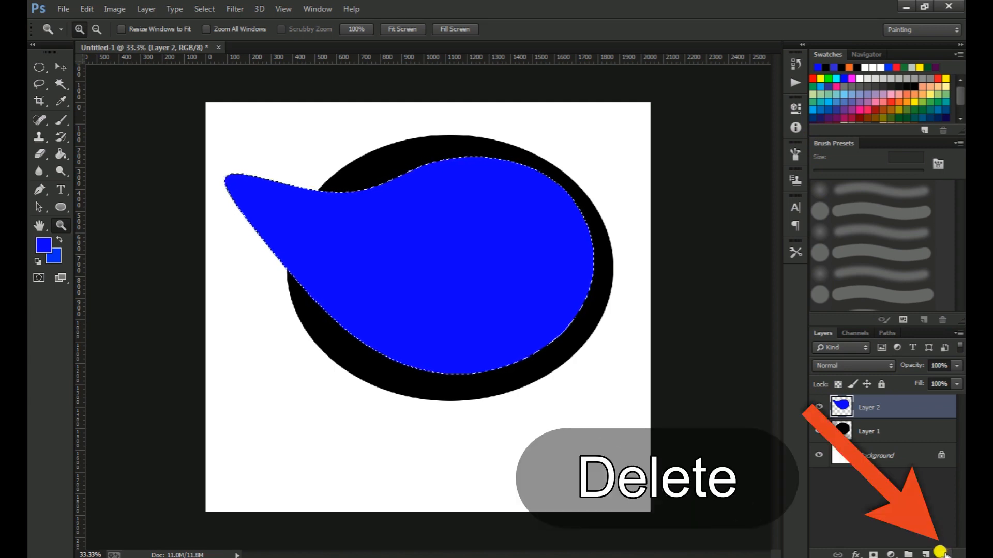
{"action": "left_click", "coordinate": [942, 553]}
{"action": "left_click", "coordinate": [423, 221]}
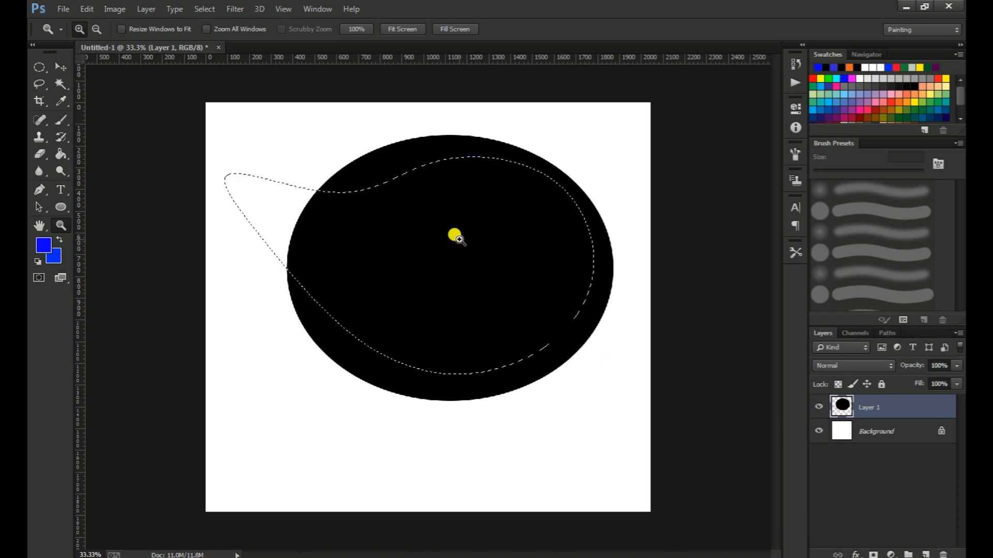
Step: Cut the selected shape out of the black ellipse on Layer 1 and deselect
{"action": "key", "text": "Delete"}
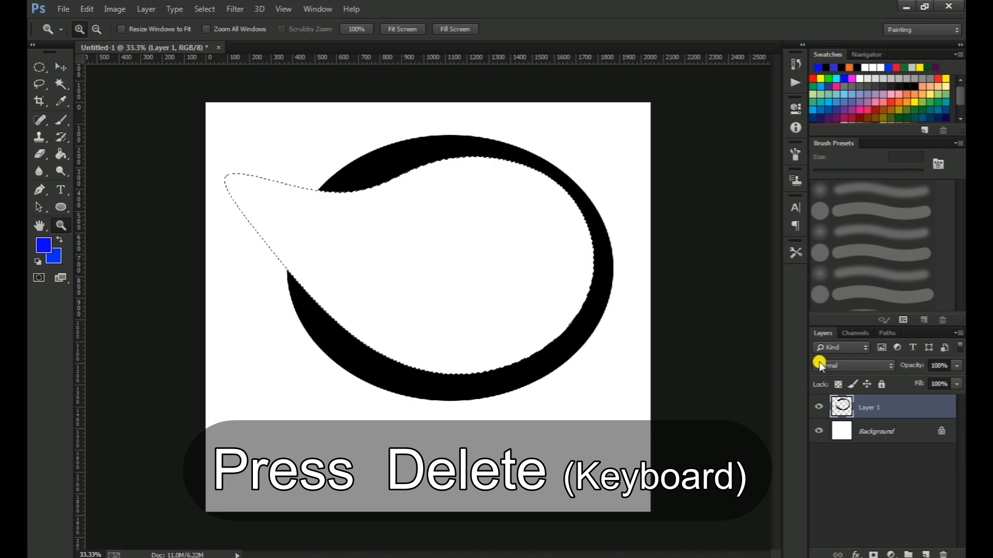
{"action": "key", "text": "m"}
{"action": "key", "text": "ctrl+d"}
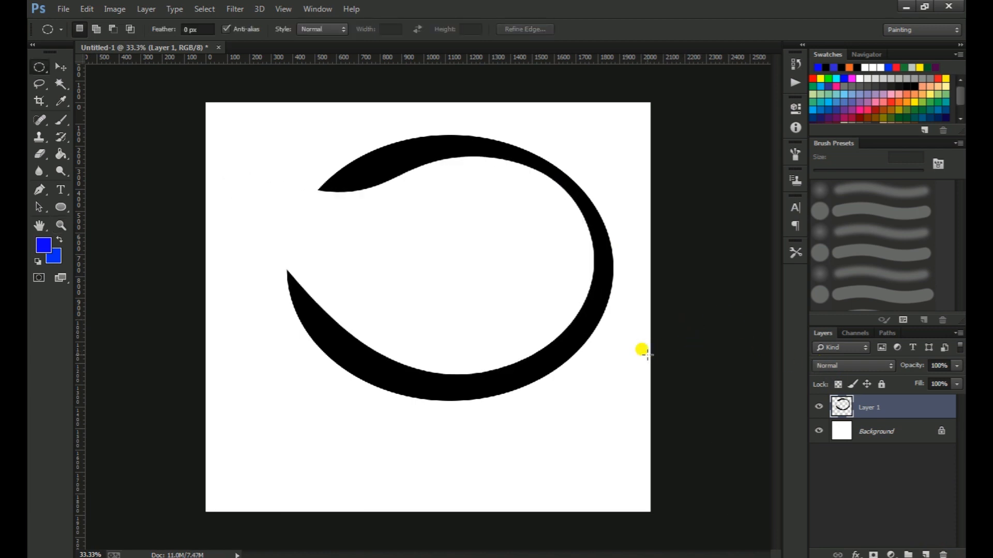
Step: Draw an elliptical selection and position it inside the black swoosh, overlapping its upper, right and lower inner edges
{"action": "key", "text": "z"}
{"action": "left_click", "coordinate": [620, 298], "text": "alt"}
{"action": "left_click", "coordinate": [554, 298], "text": "alt"}
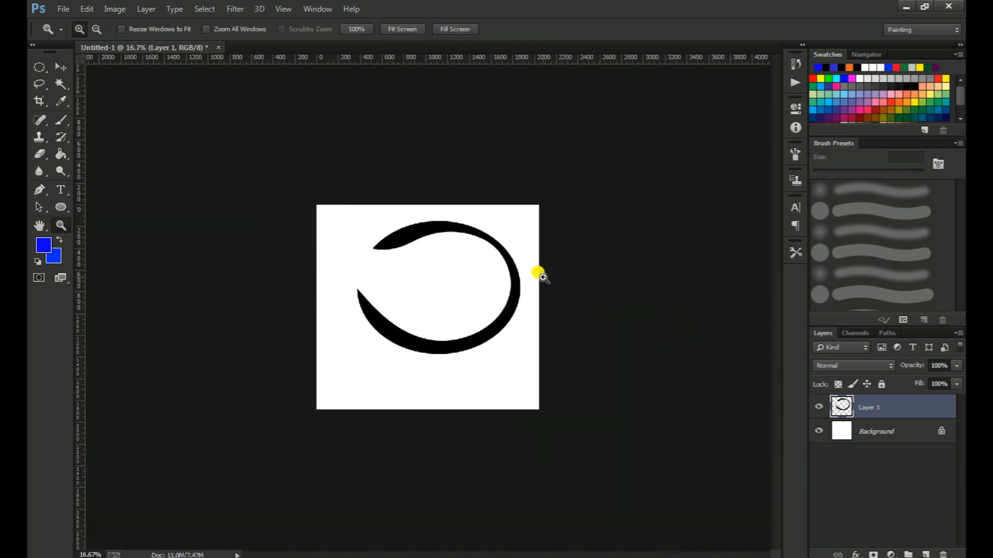
{"action": "left_click", "coordinate": [539, 277]}
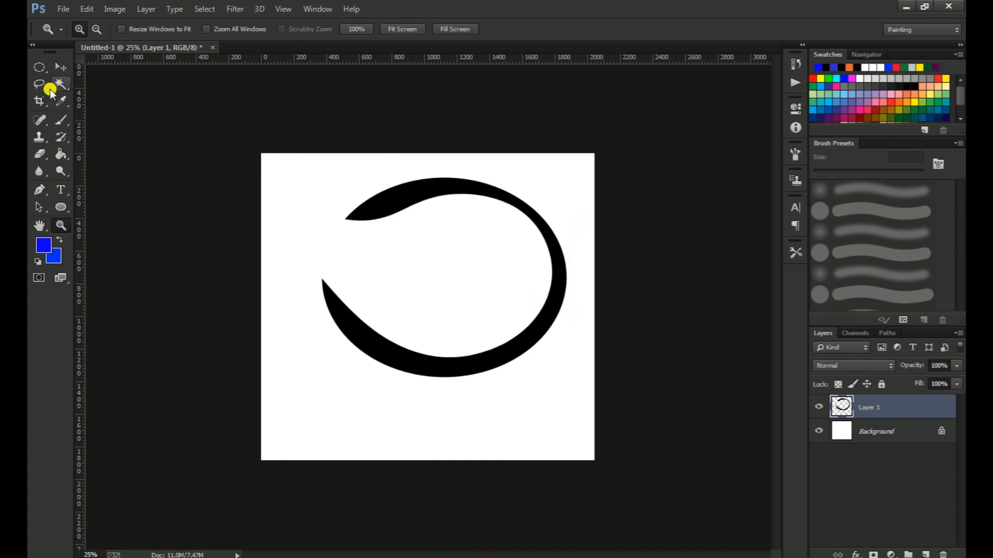
{"action": "left_click", "coordinate": [40, 68]}
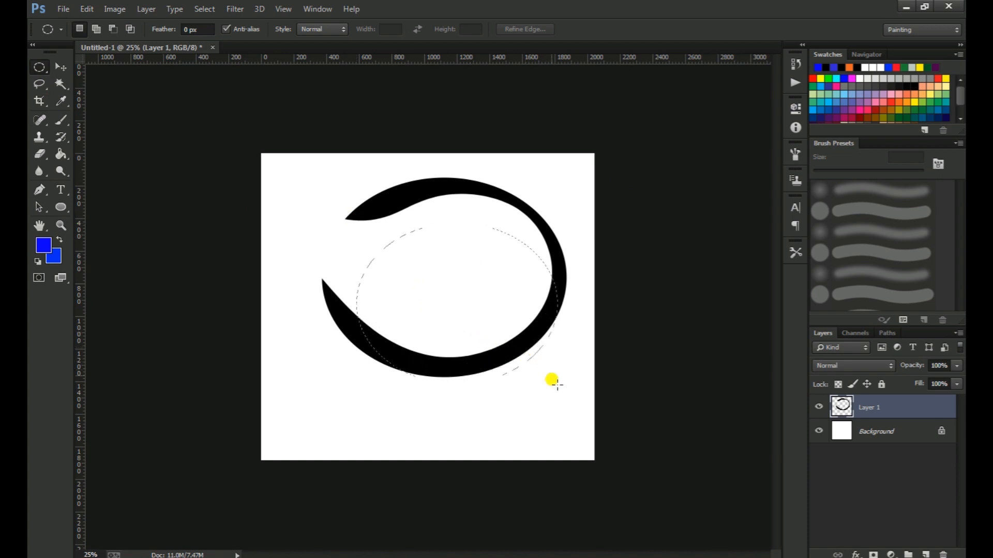
{"action": "left_click_drag", "start_coordinate": [556, 384], "coordinate": [567, 400]}
{"action": "left_click_drag", "start_coordinate": [516, 312], "coordinate": [507, 273]}
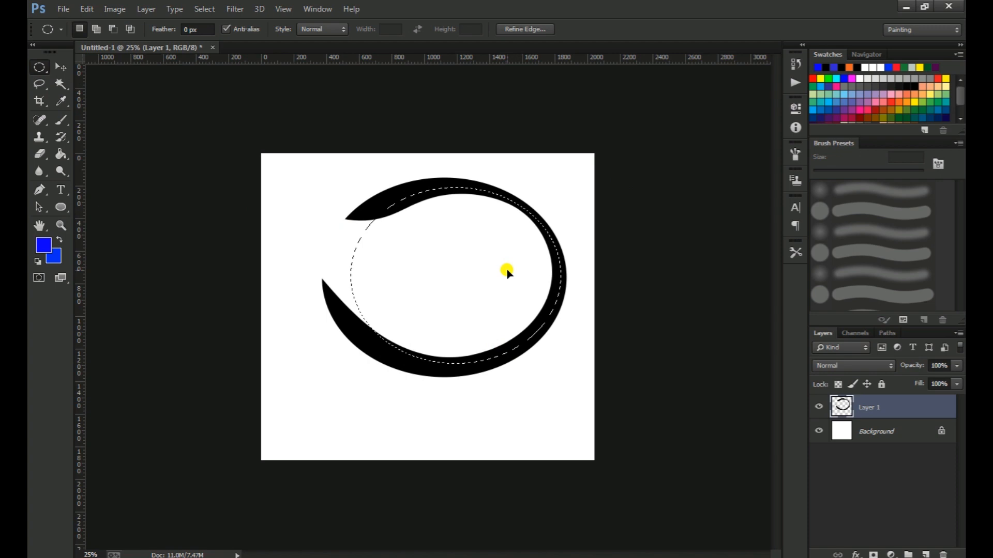
Step: Add a new layer above the black swoosh and fill the elliptical selection on it with blue
{"action": "left_click", "coordinate": [927, 552]}
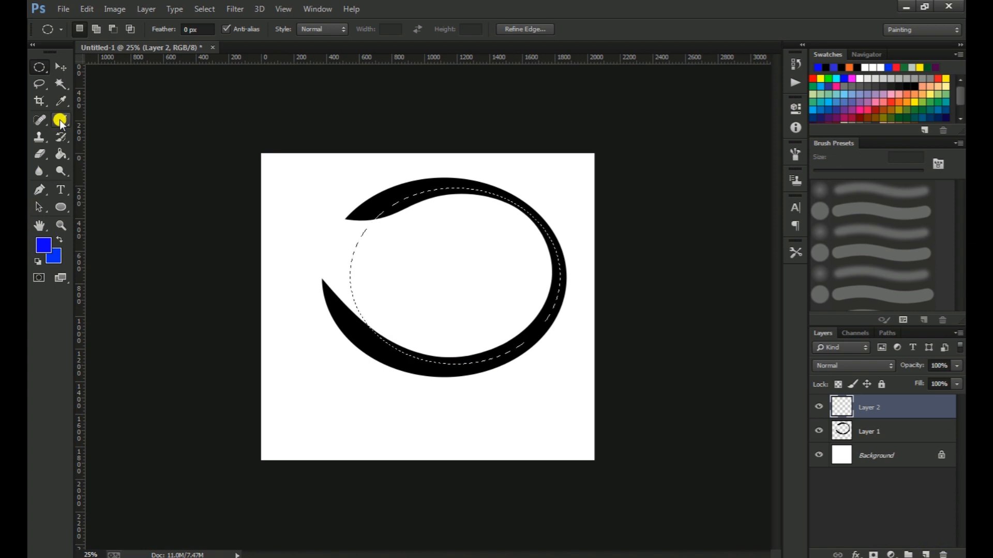
{"action": "left_click", "coordinate": [61, 154]}
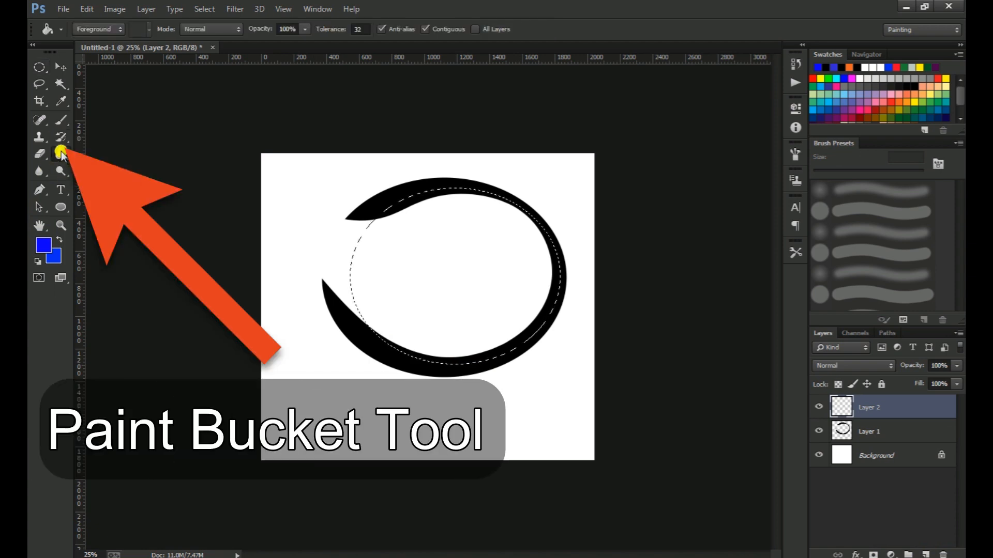
{"action": "left_click", "coordinate": [393, 235]}
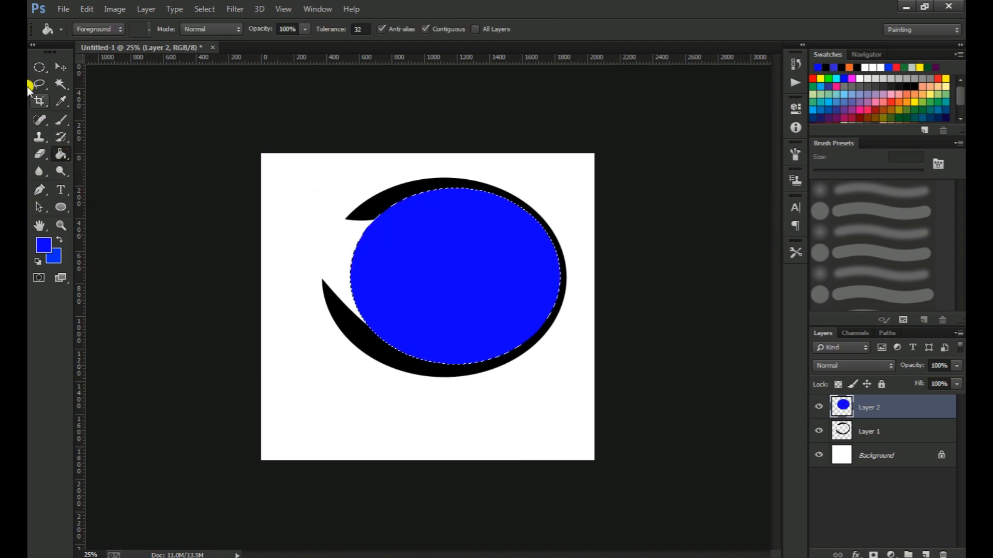
Step: Deselect the blue ellipse and move Layer 2 below Layer 1 in the layer order
{"action": "left_click", "coordinate": [38, 67]}
{"action": "left_click", "coordinate": [262, 154]}
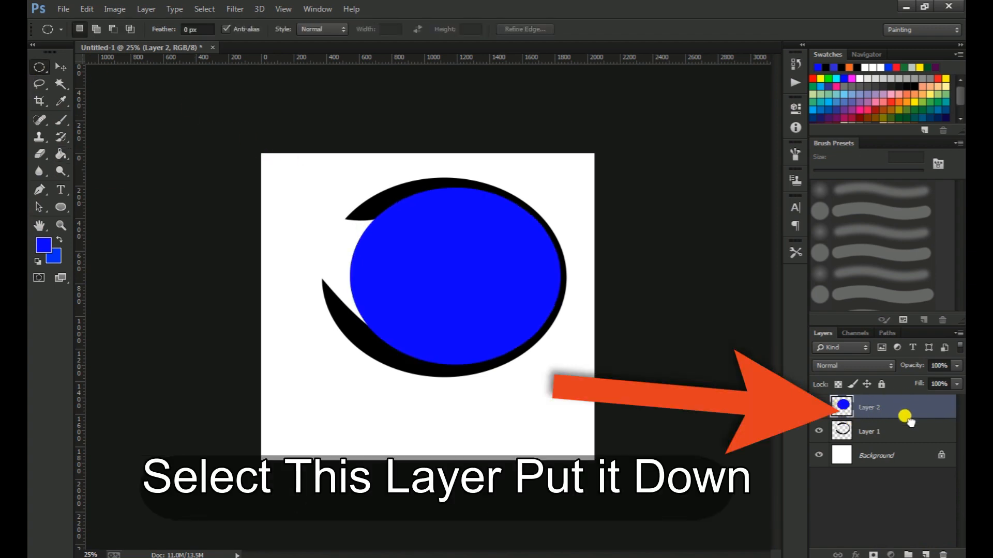
{"action": "left_click_drag", "start_coordinate": [909, 407], "coordinate": [908, 441]}
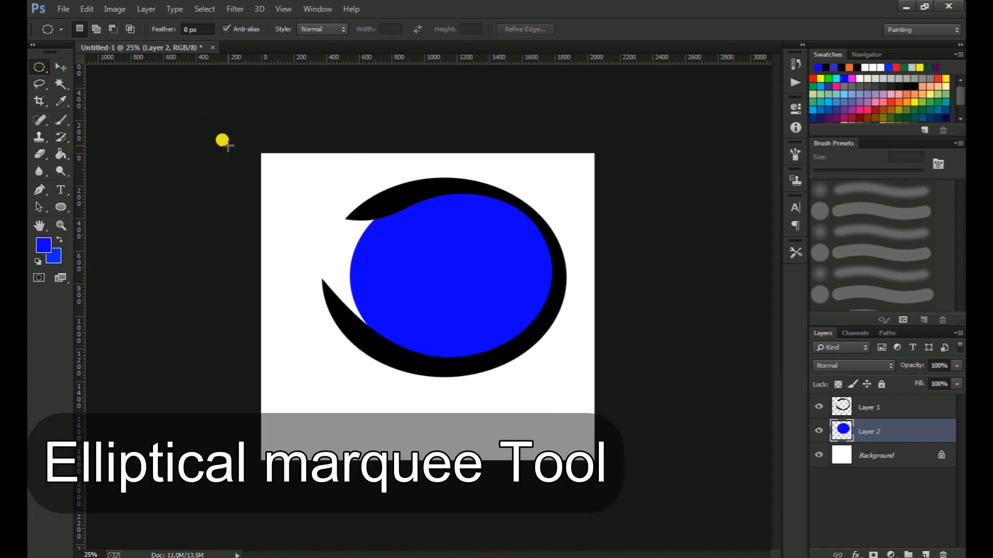
Step: Cut a large elliptical area out of the blue ellipse on Layer 2, keeping only a crescent inside the swoosh's right edge, and deselect
{"action": "left_click_drag", "start_coordinate": [267, 165], "coordinate": [489, 358]}
{"action": "mouse_move", "coordinate": [452, 295]}
{"action": "left_mouse_down"}
{"action": "mouse_move", "coordinate": [448, 287]}
{"action": "mouse_move", "coordinate": [460, 295]}
{"action": "left_mouse_up"}
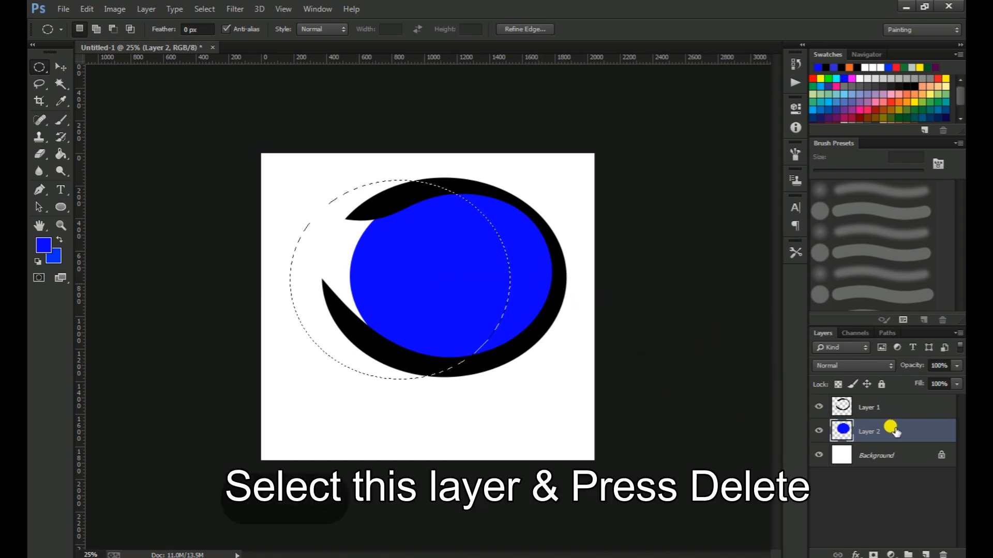
{"action": "key", "text": "Delete"}
{"action": "key", "text": "ctrl+d"}
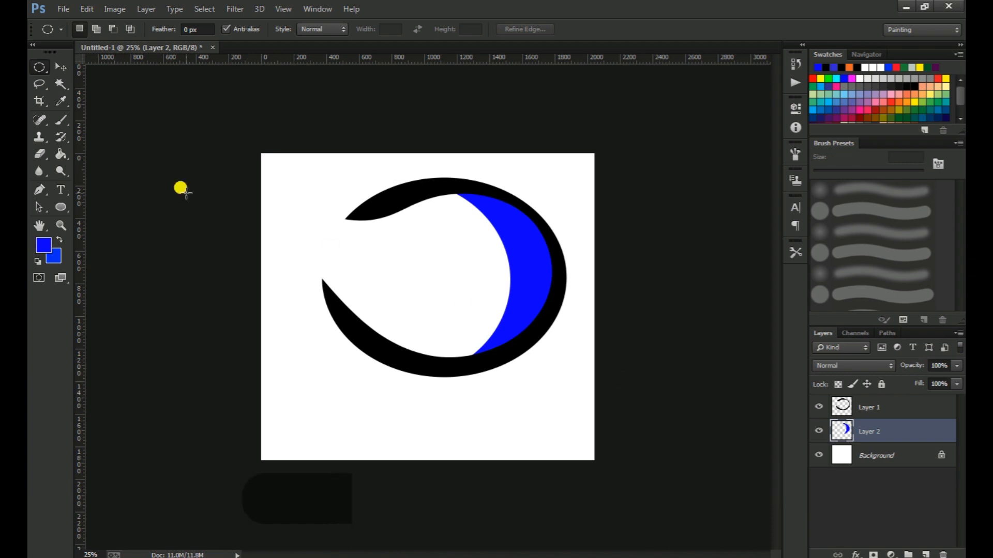
Step: Add a Gradient Overlay effect to the black swoosh on Layer 1
{"action": "left_click", "coordinate": [61, 68]}
{"action": "left_click", "coordinate": [350, 334]}
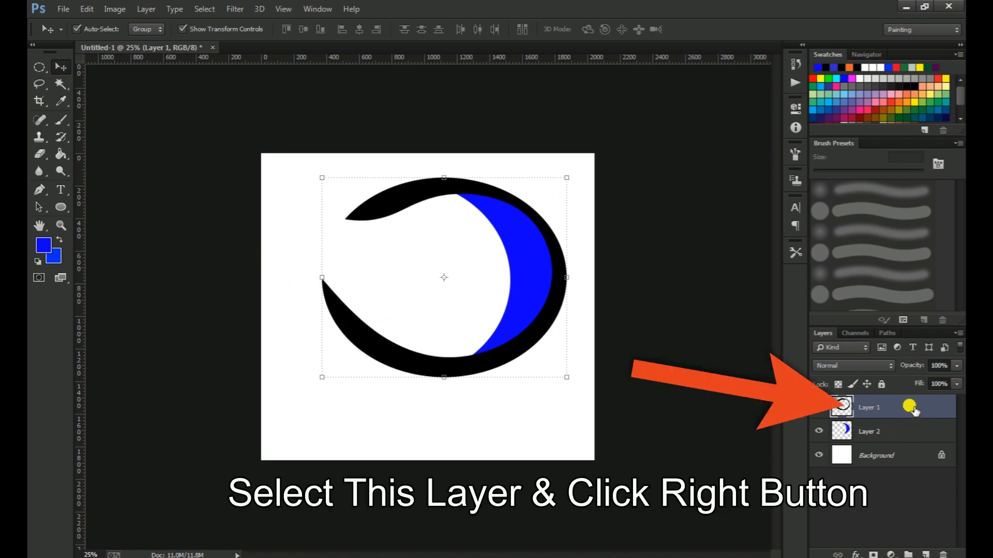
{"action": "right_click", "coordinate": [896, 409]}
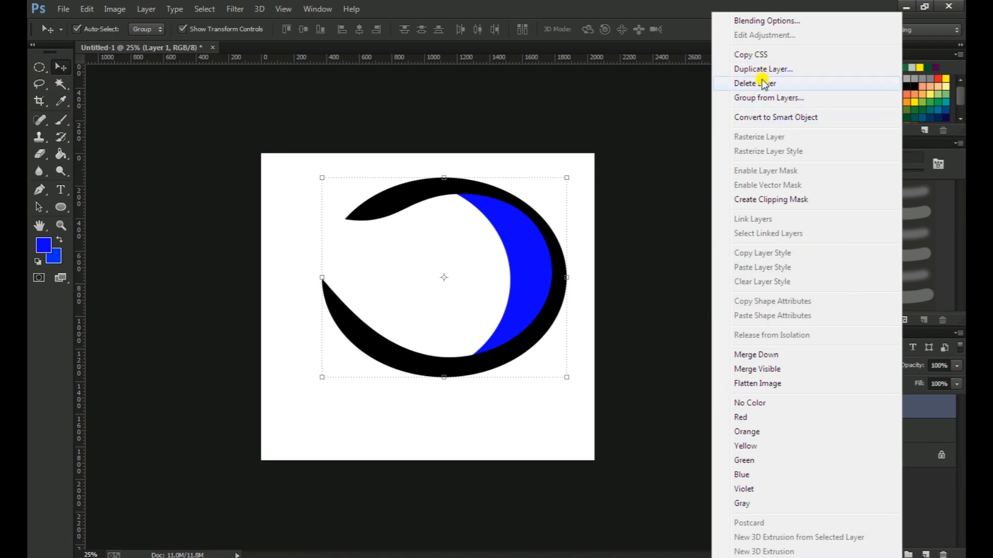
{"action": "left_click", "coordinate": [765, 22]}
{"action": "left_click_drag", "start_coordinate": [806, 255], "coordinate": [788, 185]}
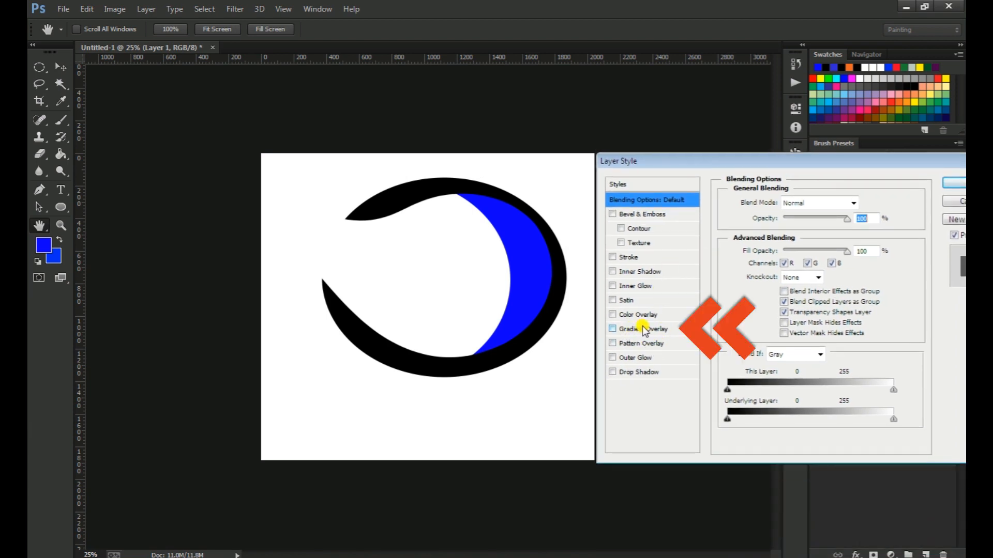
{"action": "left_click", "coordinate": [674, 331]}
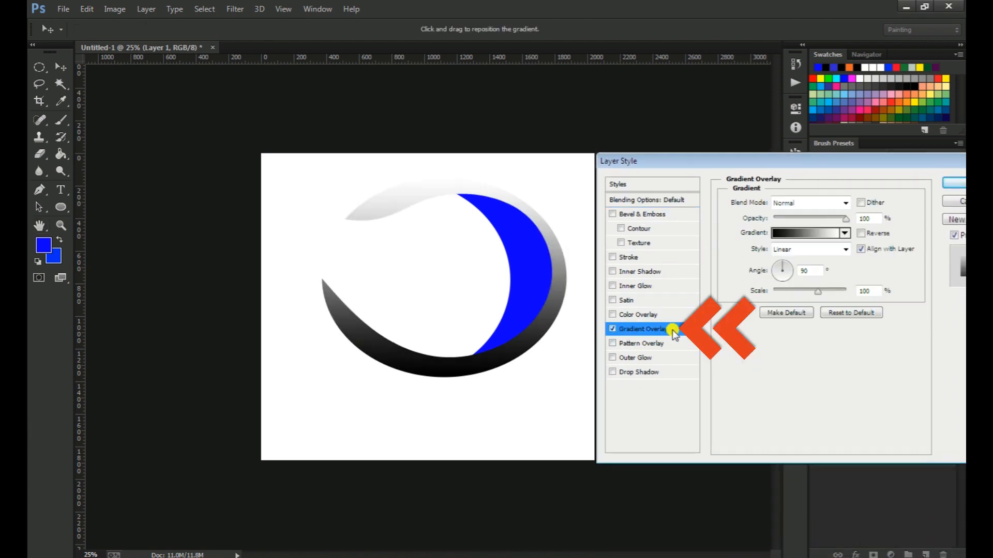
Step: Set the swoosh's overlay gradient to the Orange, Yellow, Orange preset and apply the layer style
{"action": "left_click", "coordinate": [821, 233]}
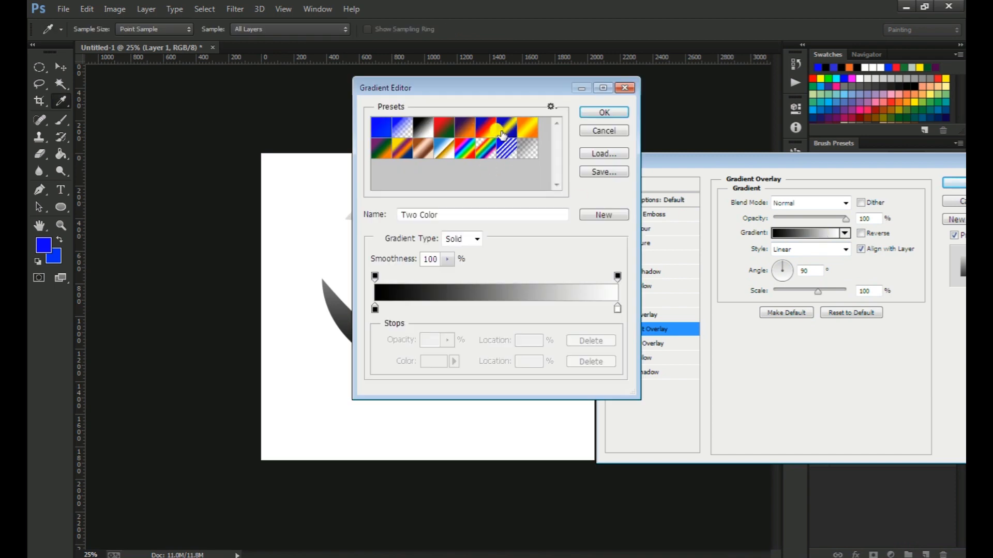
{"action": "left_click_drag", "start_coordinate": [539, 93], "coordinate": [756, 266]}
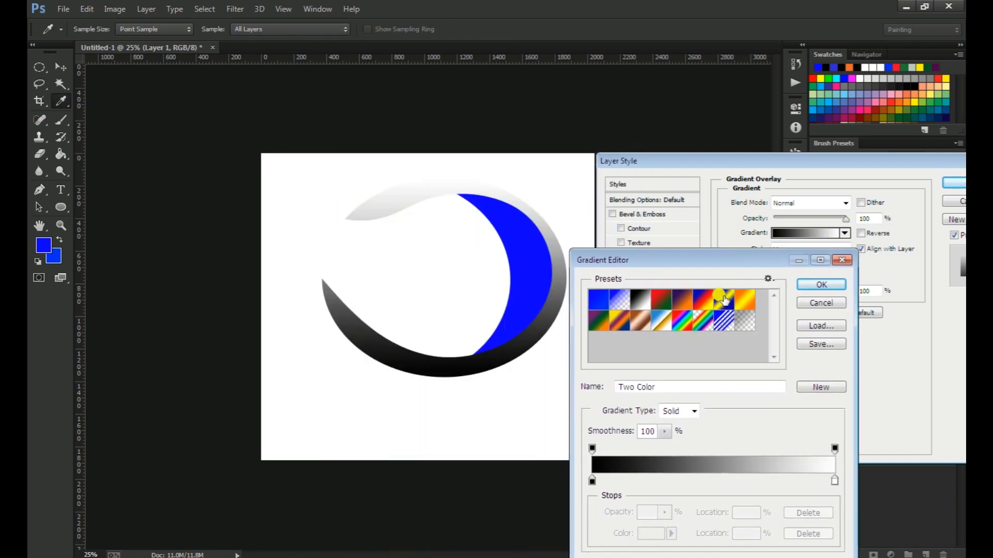
{"action": "left_click", "coordinate": [715, 300]}
{"action": "left_click", "coordinate": [748, 308]}
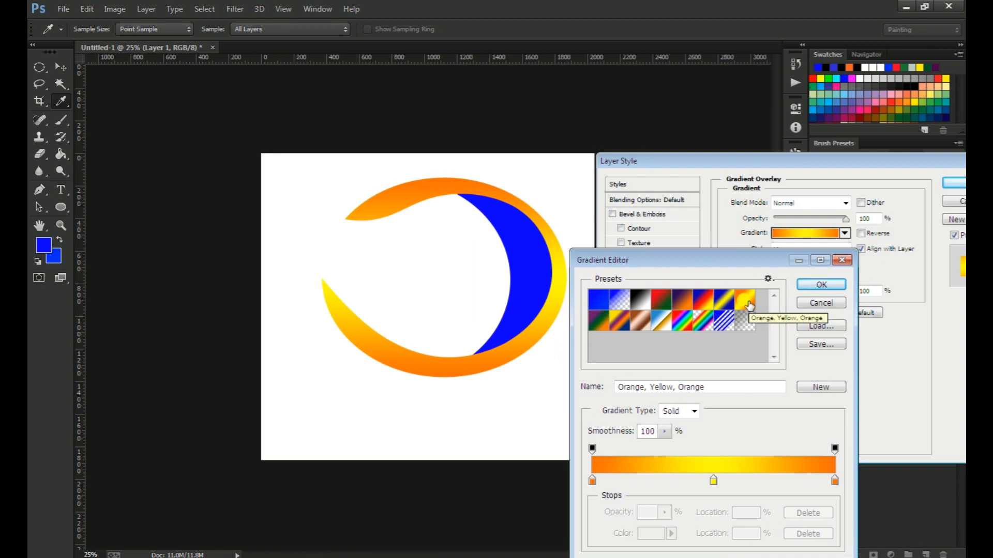
{"action": "left_click", "coordinate": [821, 285]}
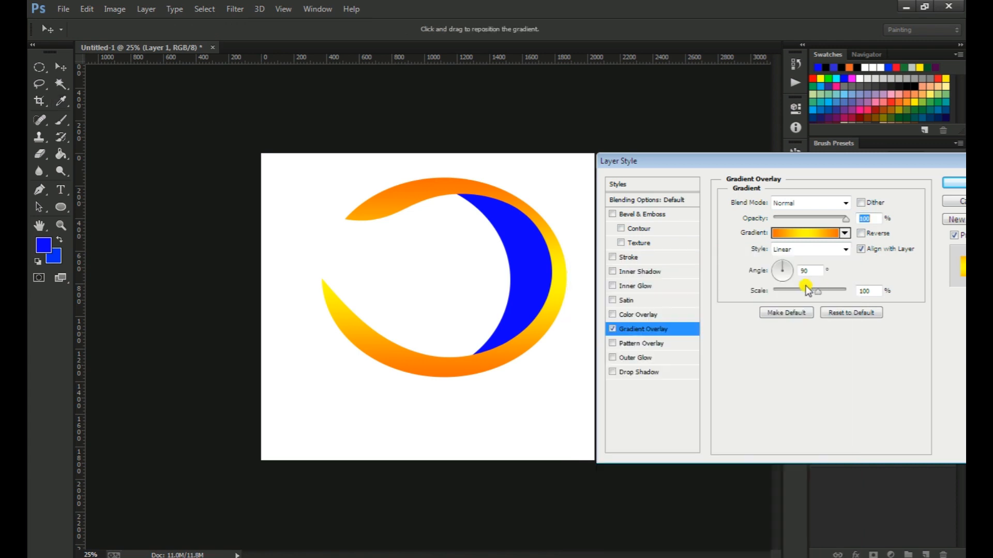
{"action": "left_click_drag", "start_coordinate": [949, 155], "coordinate": [813, 162]}
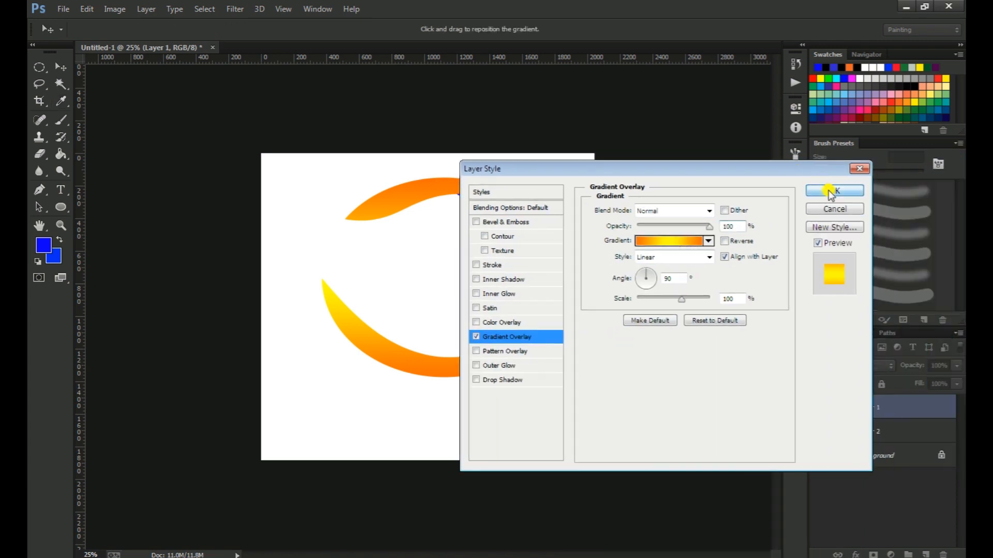
{"action": "left_click", "coordinate": [830, 191]}
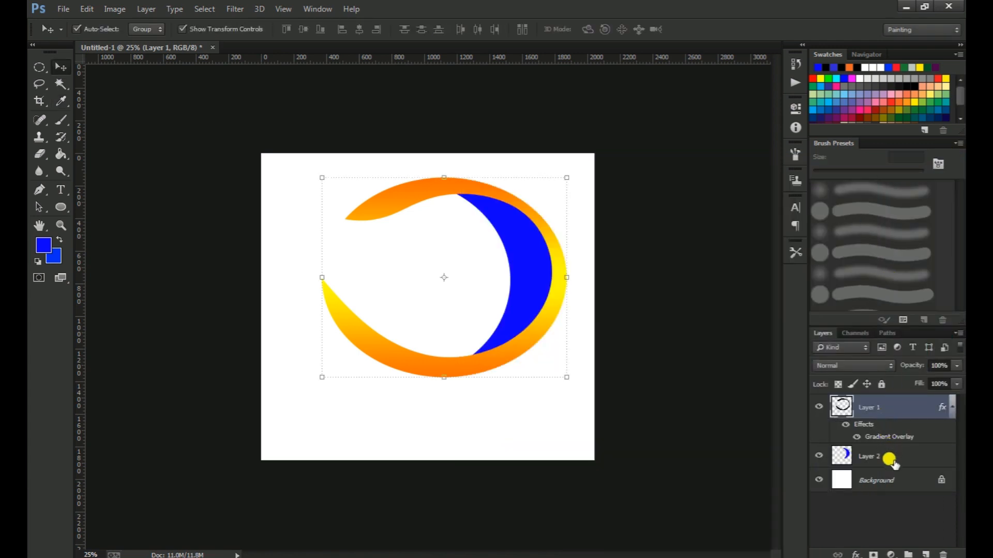
Step: Add a Gradient Overlay to the blue crescent on Layer 2 using the Orange, Yellow, Orange preset
{"action": "left_click", "coordinate": [893, 462]}
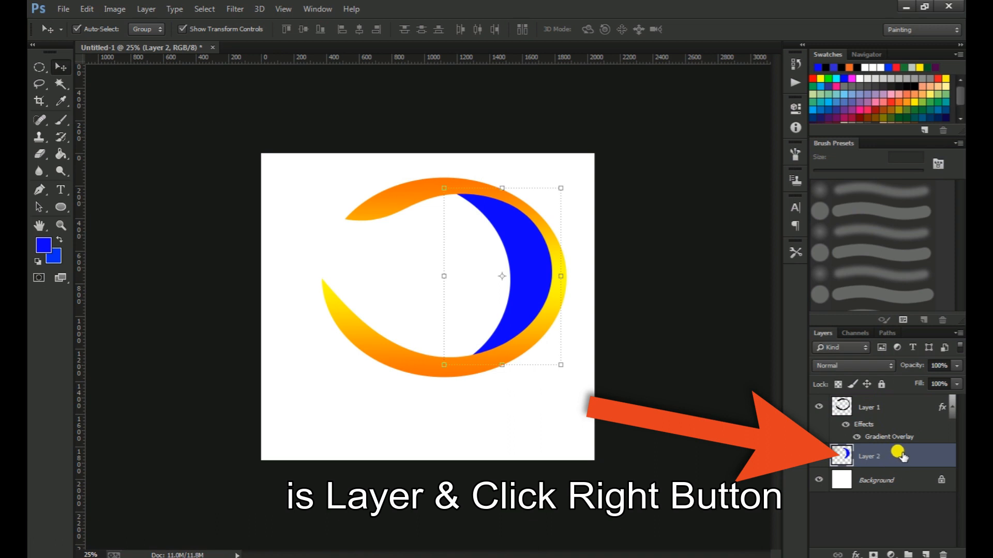
{"action": "right_click", "coordinate": [899, 455]}
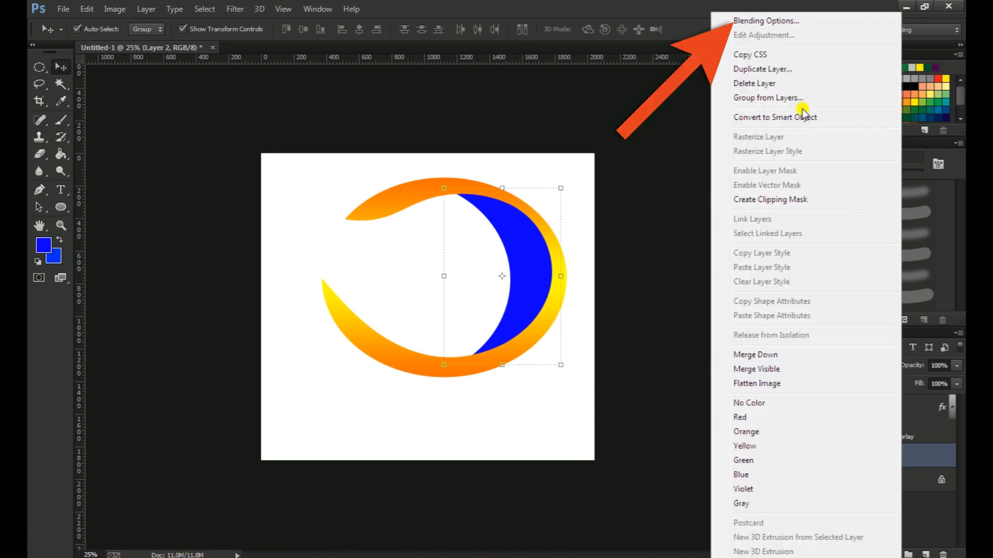
{"action": "left_click", "coordinate": [782, 21]}
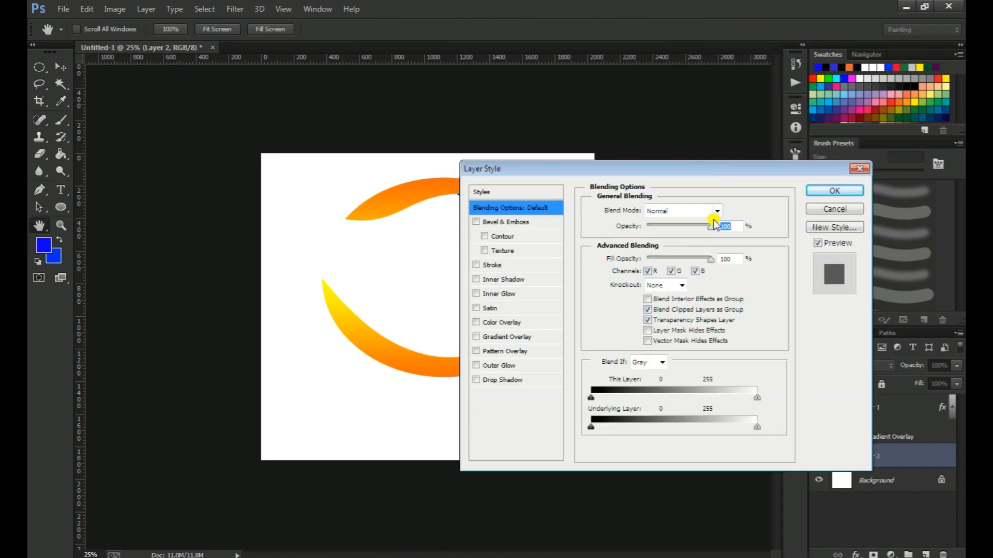
{"action": "left_click", "coordinate": [524, 339]}
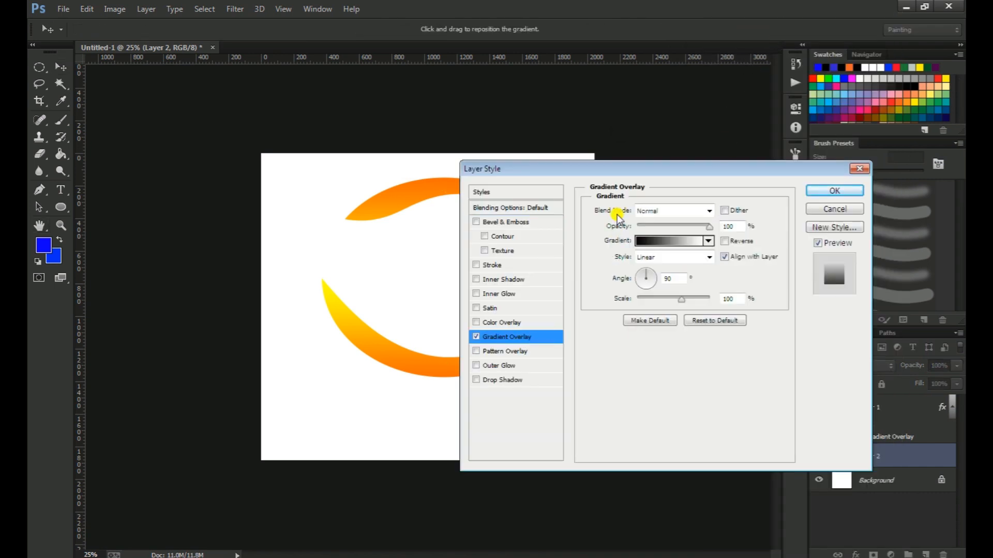
{"action": "left_click_drag", "start_coordinate": [632, 171], "coordinate": [799, 163]}
{"action": "left_click", "coordinate": [823, 234]}
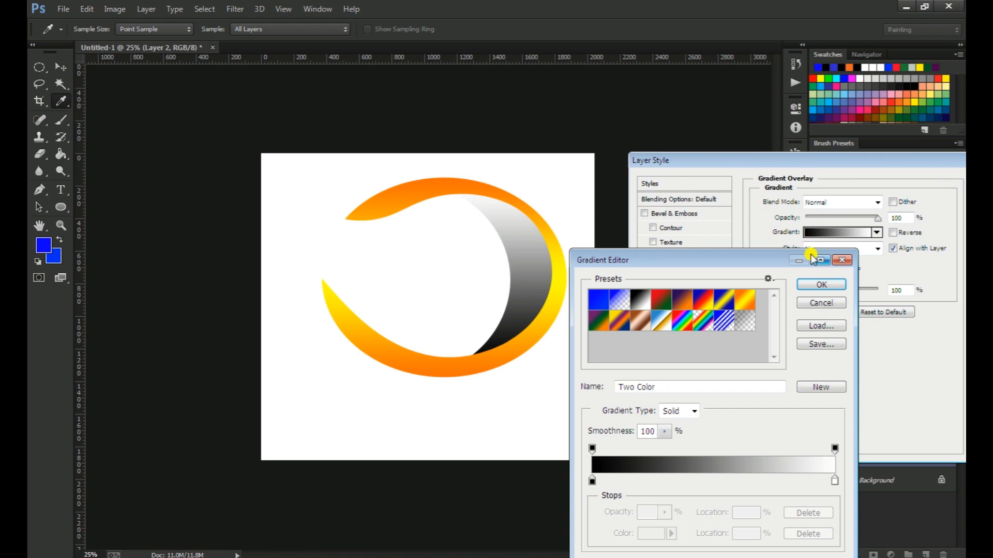
{"action": "left_click", "coordinate": [746, 300]}
{"action": "left_click_drag", "start_coordinate": [791, 257], "coordinate": [842, 128]}
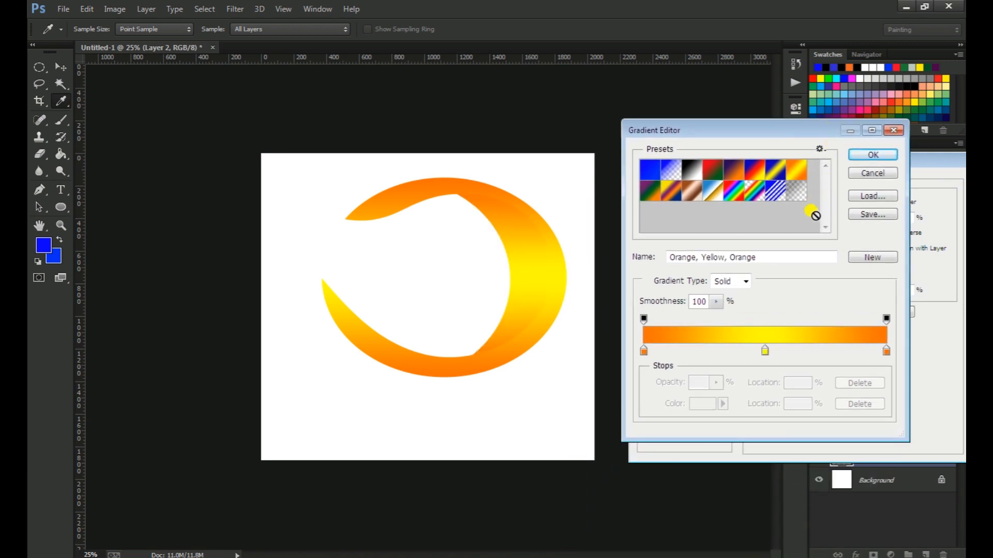
{"action": "left_click", "coordinate": [874, 155]}
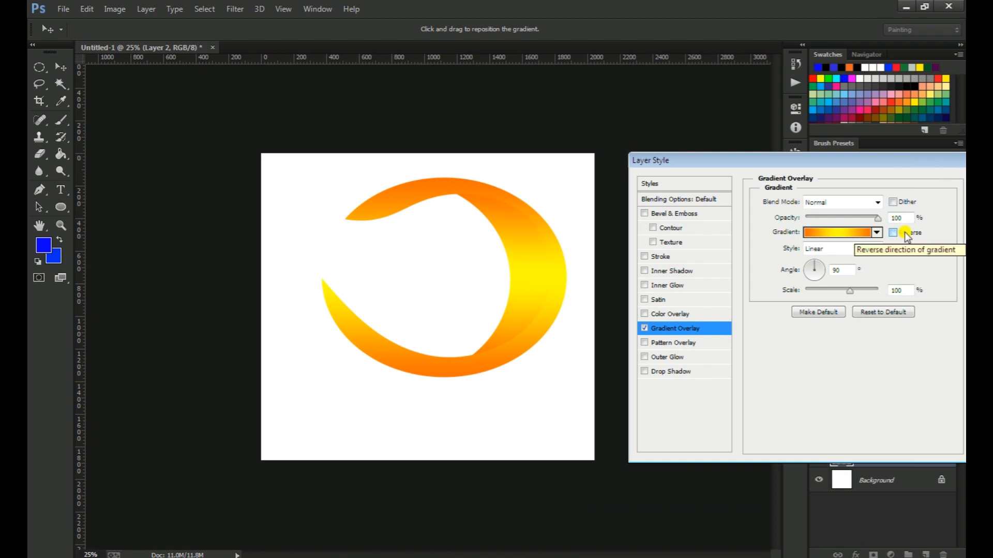
Step: Rearrange the crescent gradient's colour stops with yellow near both ends, orange at 5% and past the middle, and apply the layer style
{"action": "left_click", "coordinate": [836, 233]}
{"action": "left_click_drag", "start_coordinate": [765, 354], "coordinate": [828, 350]}
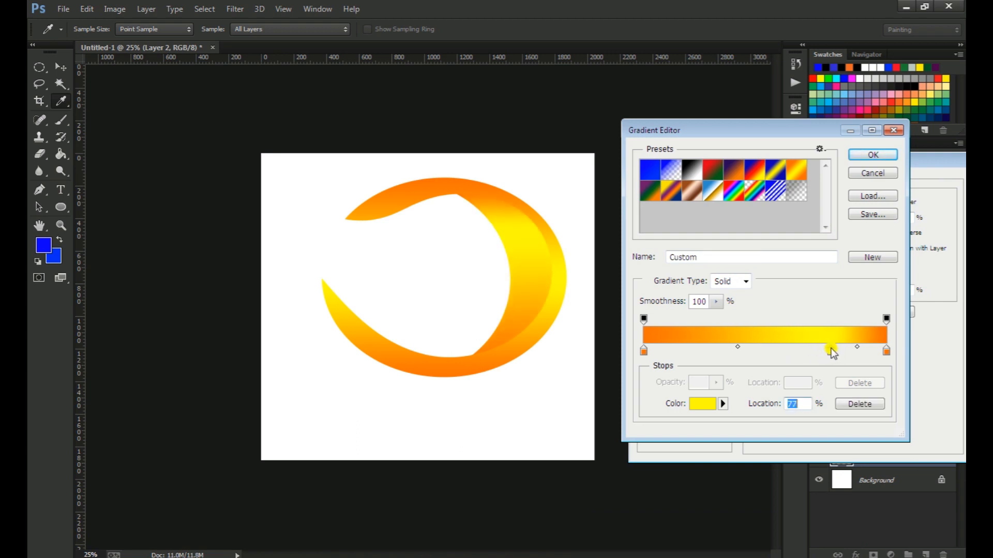
{"action": "left_click_drag", "start_coordinate": [664, 351], "coordinate": [644, 351]}
{"action": "mouse_move", "coordinate": [643, 351]}
{"action": "left_mouse_down"}
{"action": "mouse_move", "coordinate": [737, 352]}
{"action": "mouse_move", "coordinate": [637, 351]}
{"action": "left_mouse_up"}
{"action": "left_click", "coordinate": [643, 351]}
{"action": "left_click_drag", "start_coordinate": [834, 351], "coordinate": [885, 354]}
{"action": "left_click_drag", "start_coordinate": [728, 351], "coordinate": [799, 352]}
{"action": "mouse_move", "coordinate": [650, 347]}
{"action": "left_mouse_down"}
{"action": "mouse_move", "coordinate": [717, 346]}
{"action": "mouse_move", "coordinate": [655, 351]}
{"action": "left_mouse_up"}
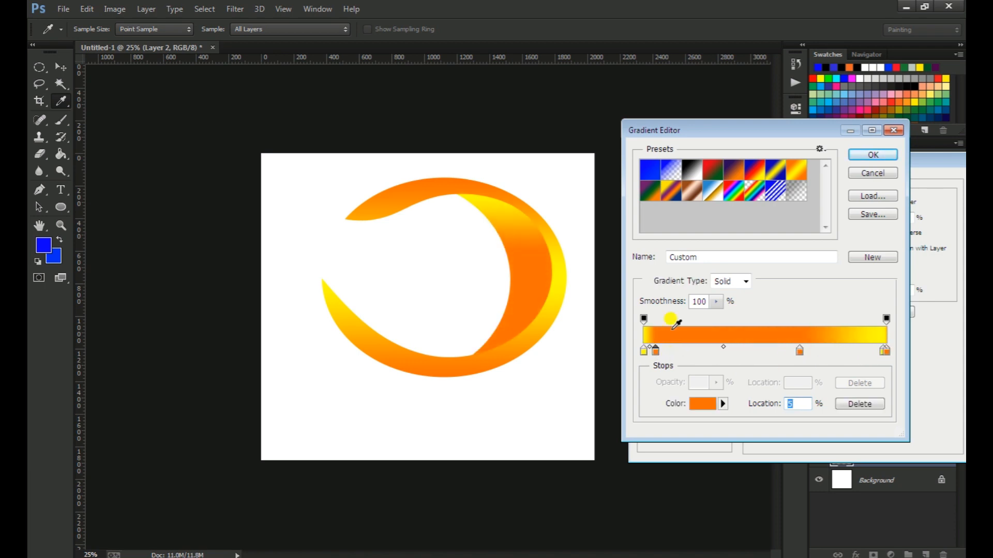
{"action": "left_click", "coordinate": [873, 156]}
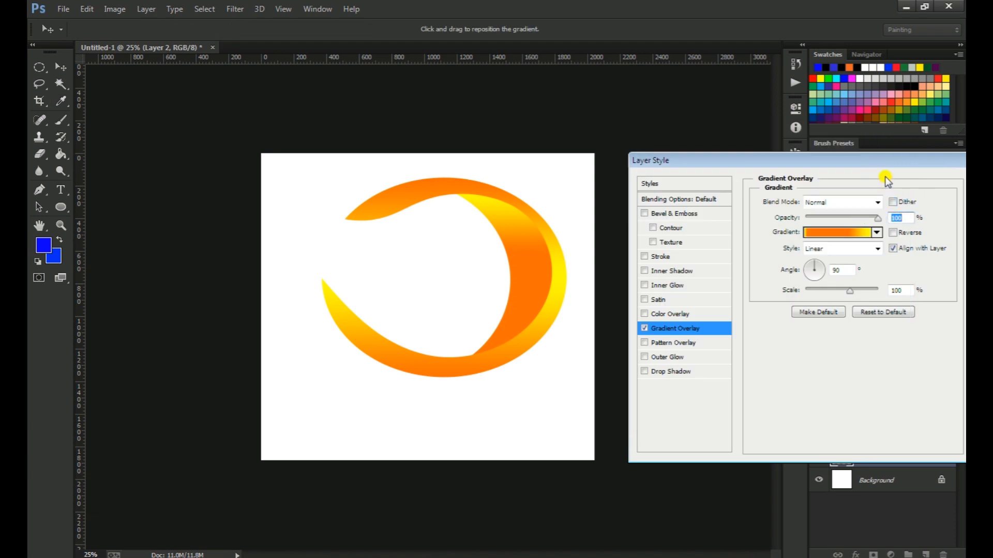
{"action": "left_click_drag", "start_coordinate": [882, 161], "coordinate": [653, 164]}
{"action": "left_click", "coordinate": [774, 186]}
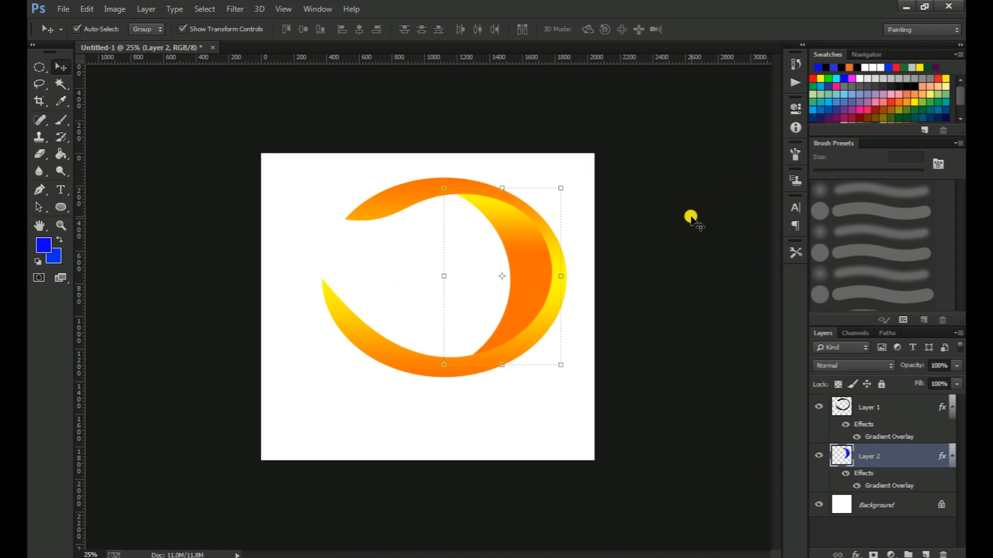
Step: Deselect all layers, then draw an upright elliptical selection and position it in the empty centre of the swoosh
{"action": "key", "text": "z"}
{"action": "left_click", "coordinate": [555, 206]}
{"action": "left_click", "coordinate": [555, 206], "text": "alt"}
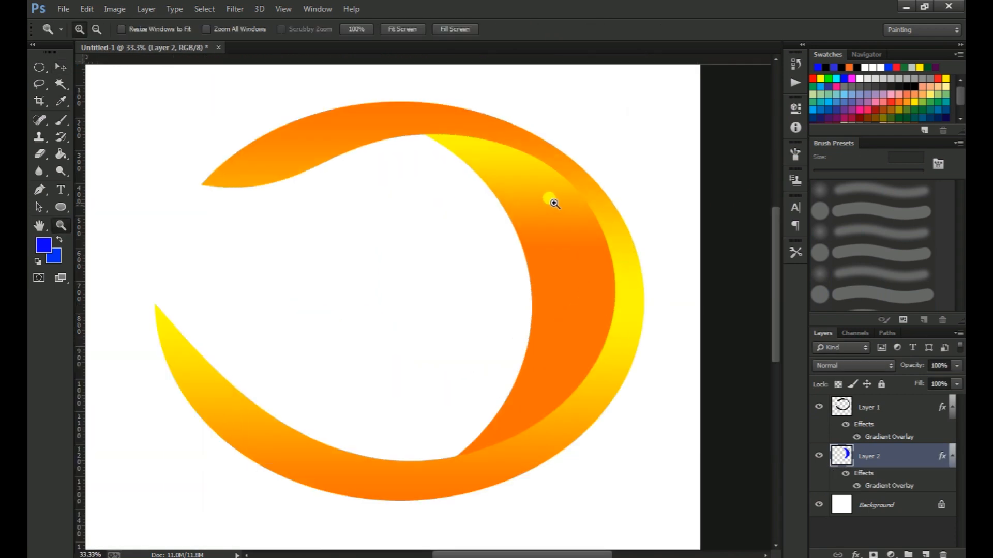
{"action": "left_click", "coordinate": [62, 68]}
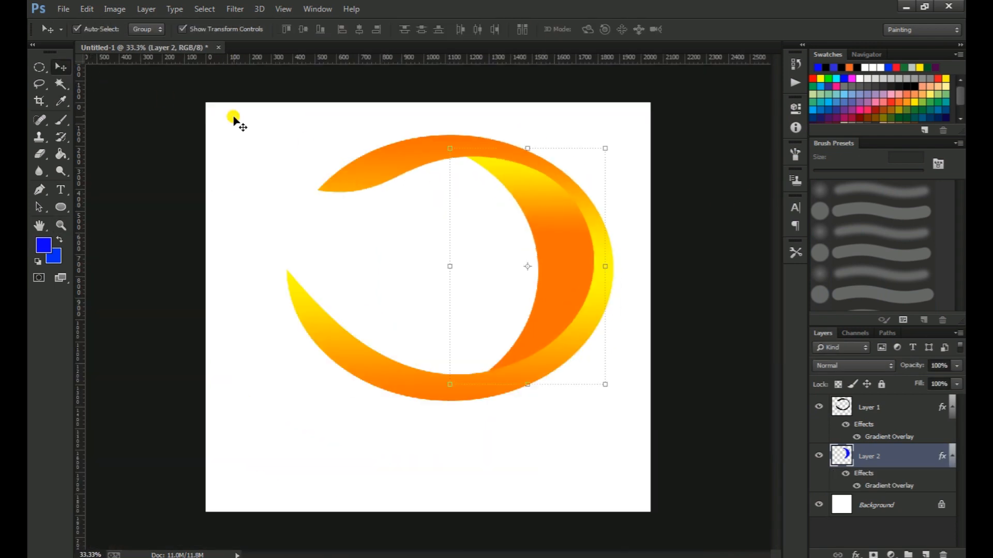
{"action": "left_click", "coordinate": [395, 208]}
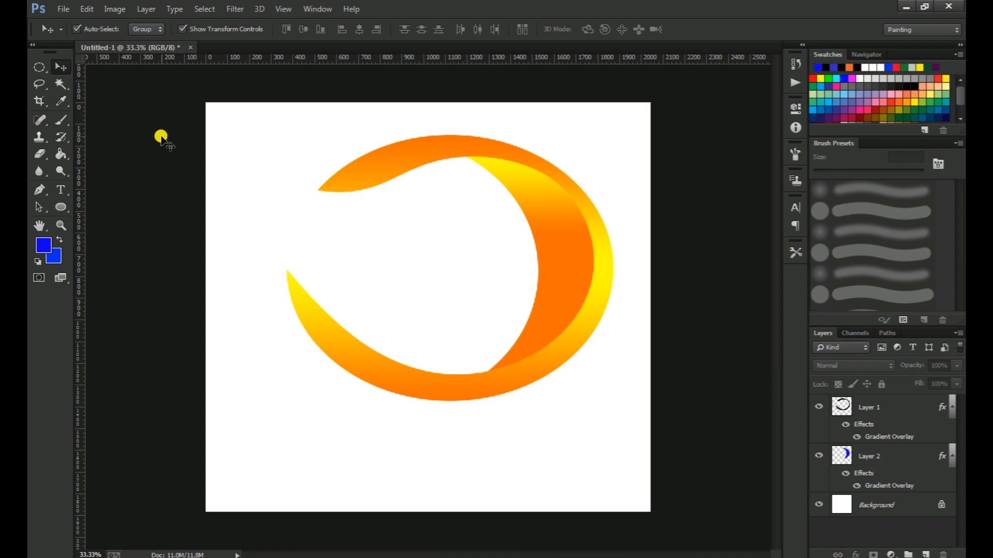
{"action": "left_click", "coordinate": [40, 67]}
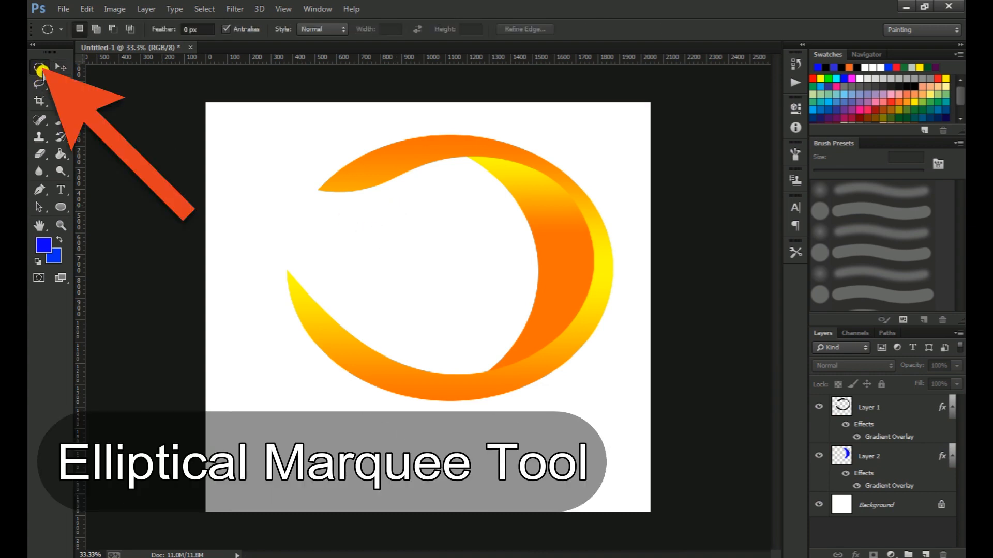
{"action": "left_click_drag", "start_coordinate": [354, 214], "coordinate": [374, 249]}
{"action": "left_click_drag", "start_coordinate": [390, 296], "coordinate": [458, 345]}
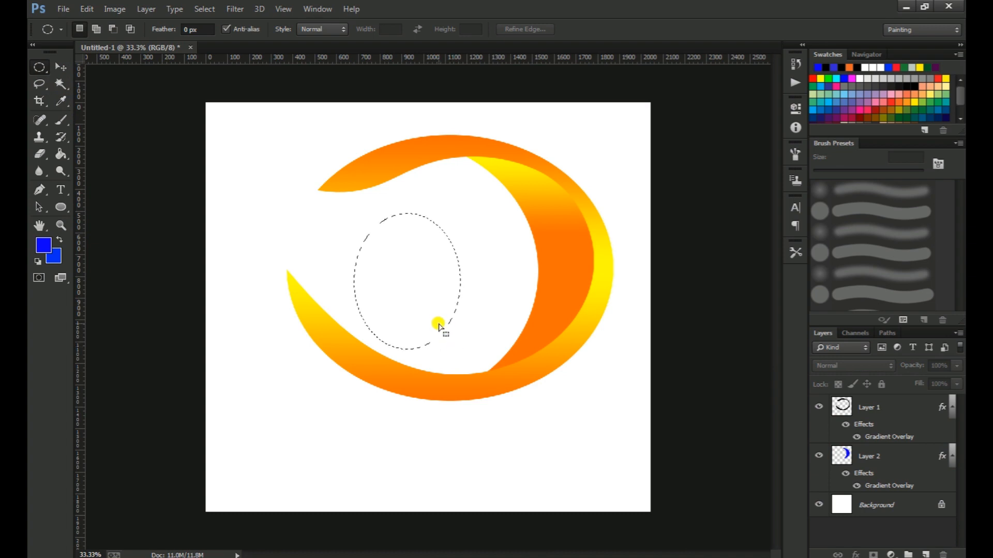
{"action": "left_click_drag", "start_coordinate": [414, 291], "coordinate": [437, 290]}
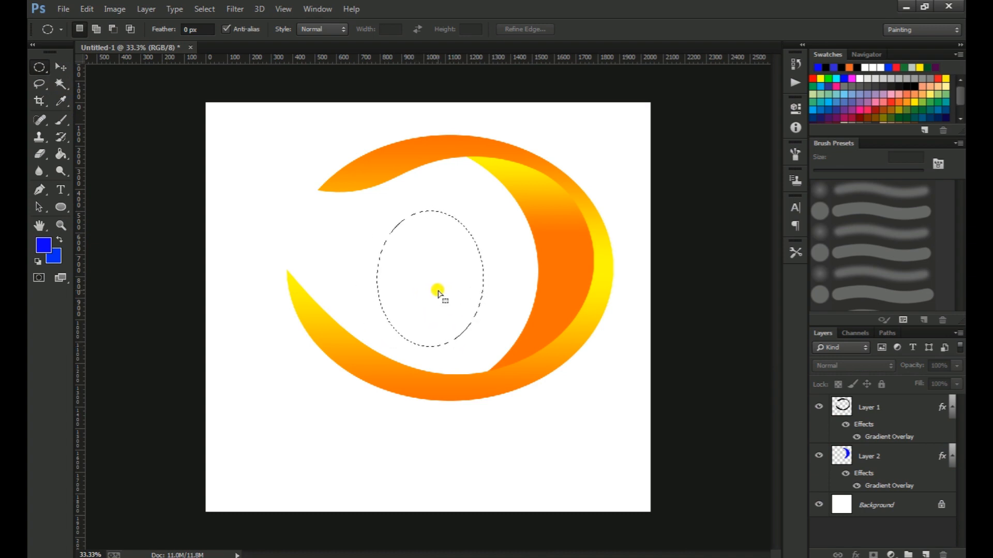
Step: Add a new layer above Layer 1 and fill the elliptical selection on it with blue
{"action": "left_click", "coordinate": [922, 553]}
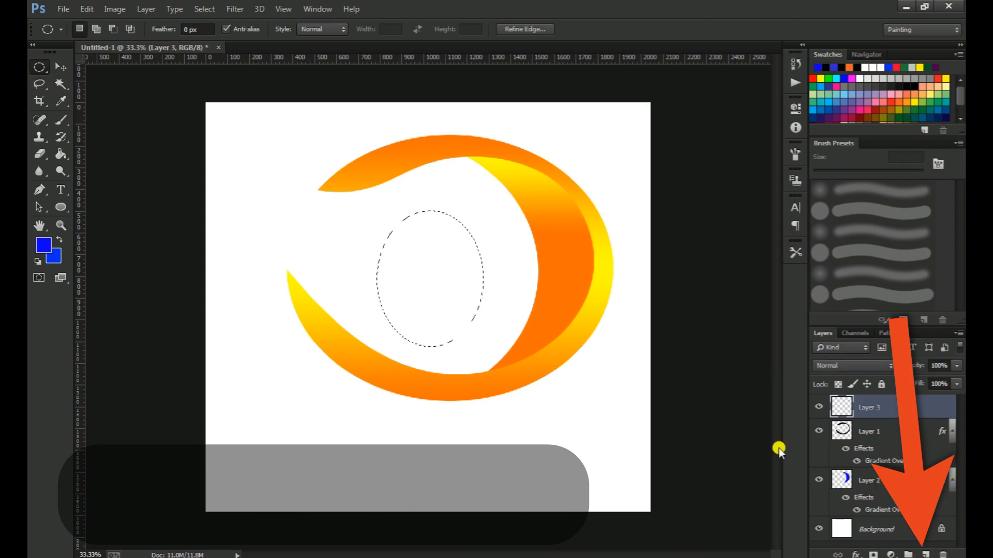
{"action": "left_click", "coordinate": [61, 154]}
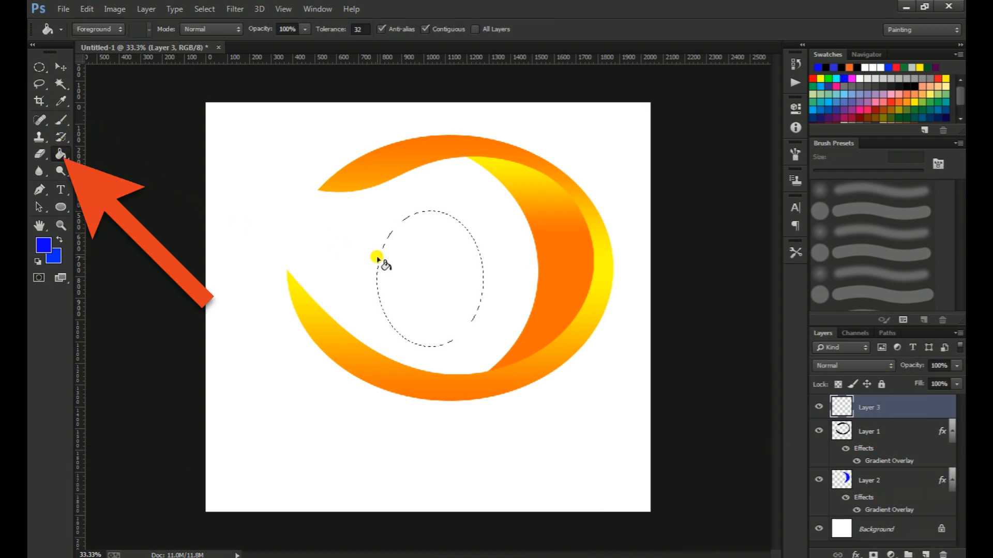
{"action": "left_click", "coordinate": [433, 267]}
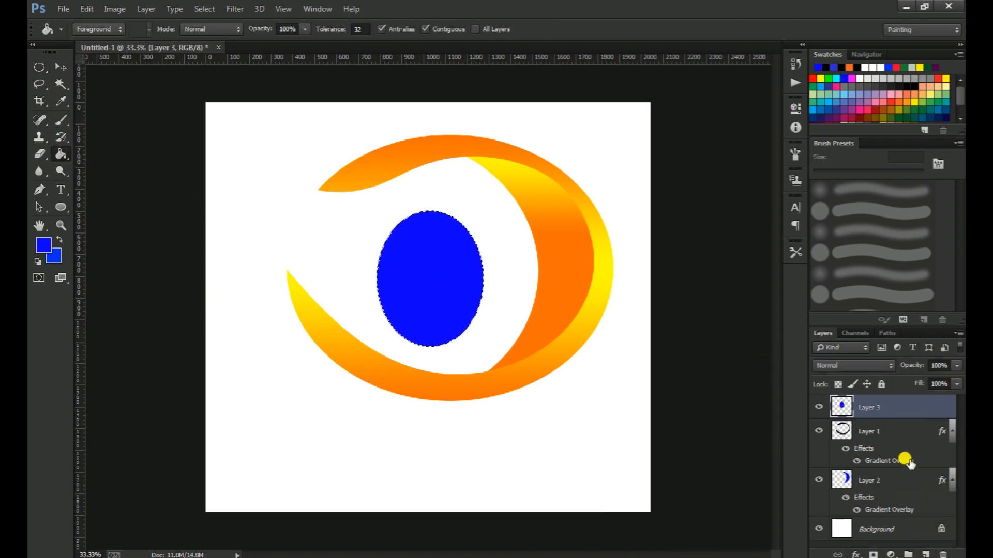
{"action": "left_click", "coordinate": [38, 67]}
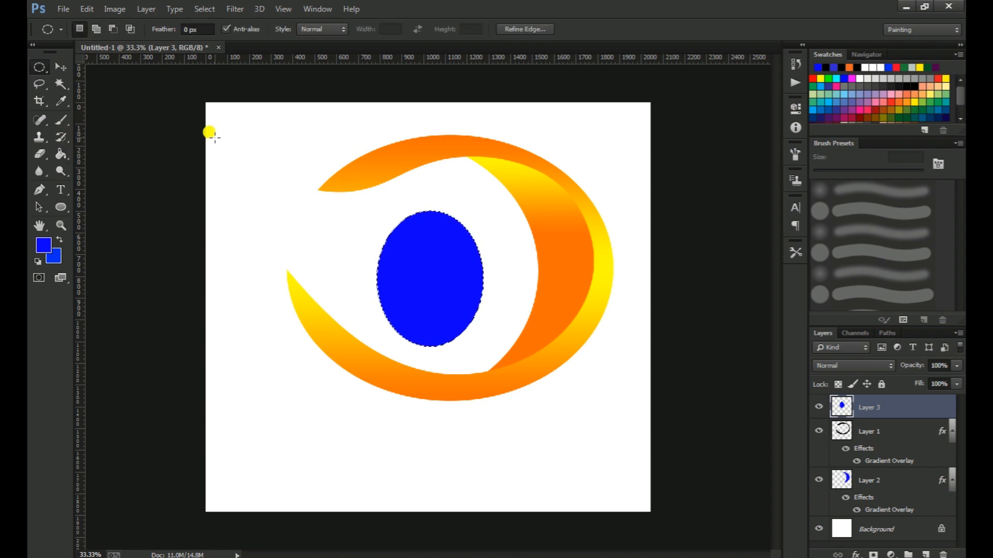
Step: Deselect the ellipse and add a Gradient Overlay to Layer 3 using the Orange, Yellow, Orange preset
{"action": "left_click", "coordinate": [215, 137]}
{"action": "right_click", "coordinate": [911, 408]}
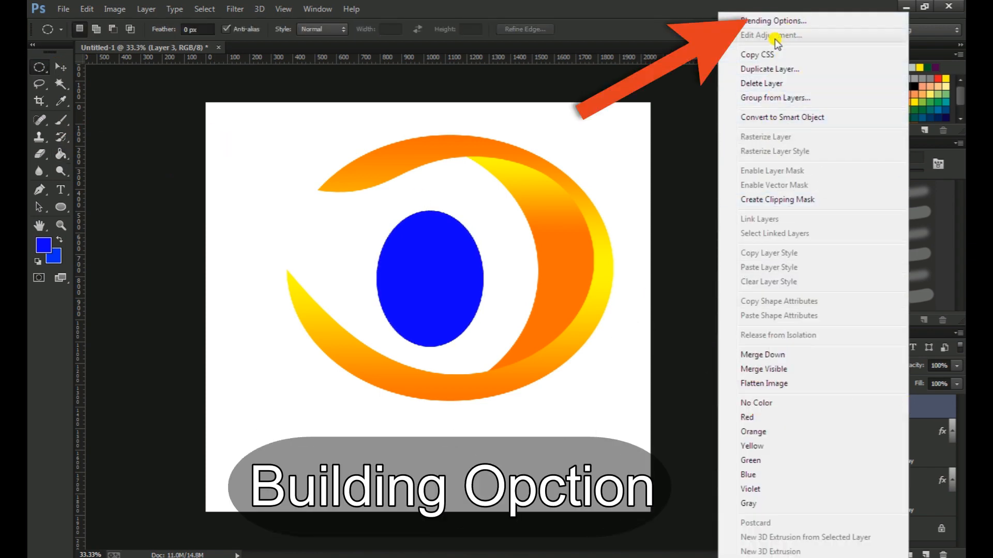
{"action": "left_click", "coordinate": [776, 21]}
{"action": "left_click_drag", "start_coordinate": [589, 170], "coordinate": [790, 128]}
{"action": "left_click", "coordinate": [688, 293]}
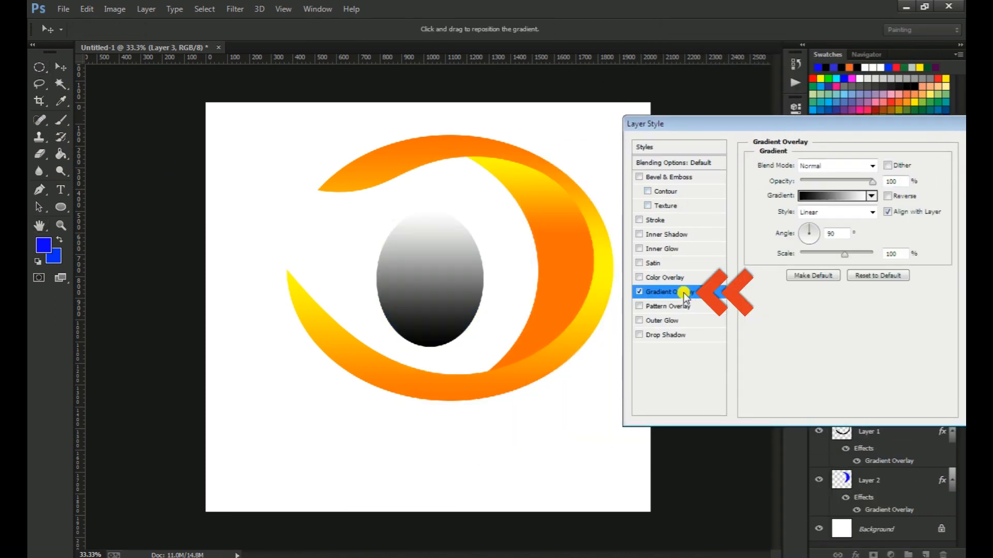
{"action": "left_click", "coordinate": [825, 192]}
{"action": "left_click", "coordinate": [803, 172]}
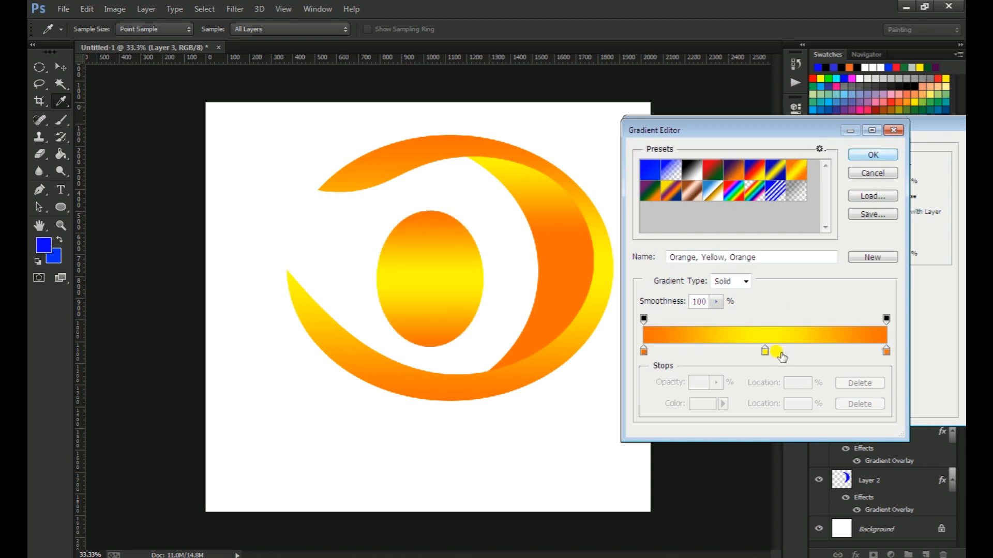
Step: Shift the yellow colour stop of the ellipse's gradient to before the midpoint, keeping only the orange stops at both ends
{"action": "left_click_drag", "start_coordinate": [767, 351], "coordinate": [850, 351]}
{"action": "left_click_drag", "start_coordinate": [833, 352], "coordinate": [806, 375]}
{"action": "left_click", "coordinate": [865, 351]}
{"action": "left_click", "coordinate": [674, 351]}
{"action": "key", "text": "ctrl+z"}
{"action": "left_click", "coordinate": [731, 351]}
{"action": "left_click_drag", "start_coordinate": [865, 351], "coordinate": [870, 375]}
{"action": "left_click_drag", "start_coordinate": [851, 352], "coordinate": [850, 375]}
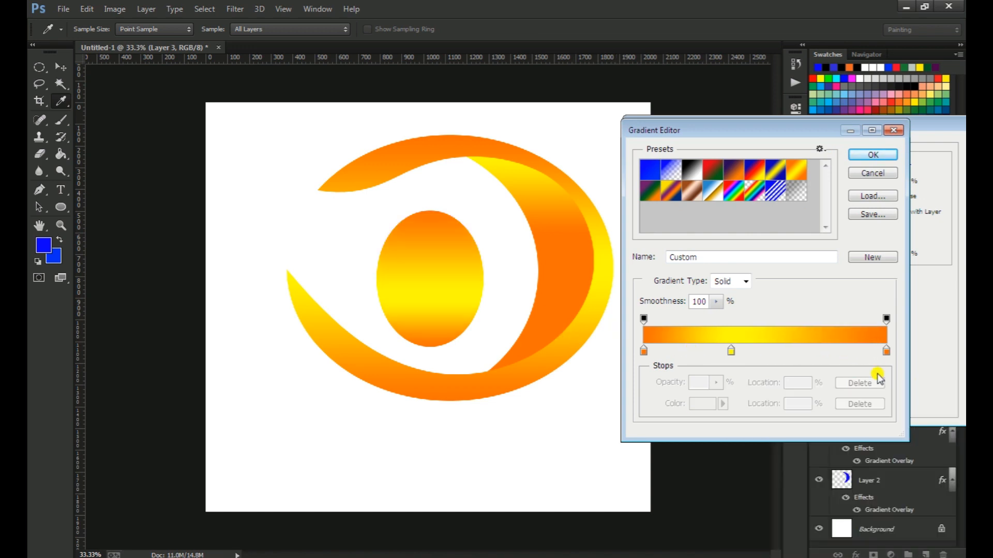
Step: Keep the gradient type Solid, lower its smoothness to about 27% and apply the layer style
{"action": "left_click", "coordinate": [745, 281]}
{"action": "left_click", "coordinate": [726, 301]}
{"action": "left_click", "coordinate": [744, 283]}
{"action": "left_click", "coordinate": [723, 292]}
{"action": "left_click_drag", "start_coordinate": [716, 302], "coordinate": [654, 317]}
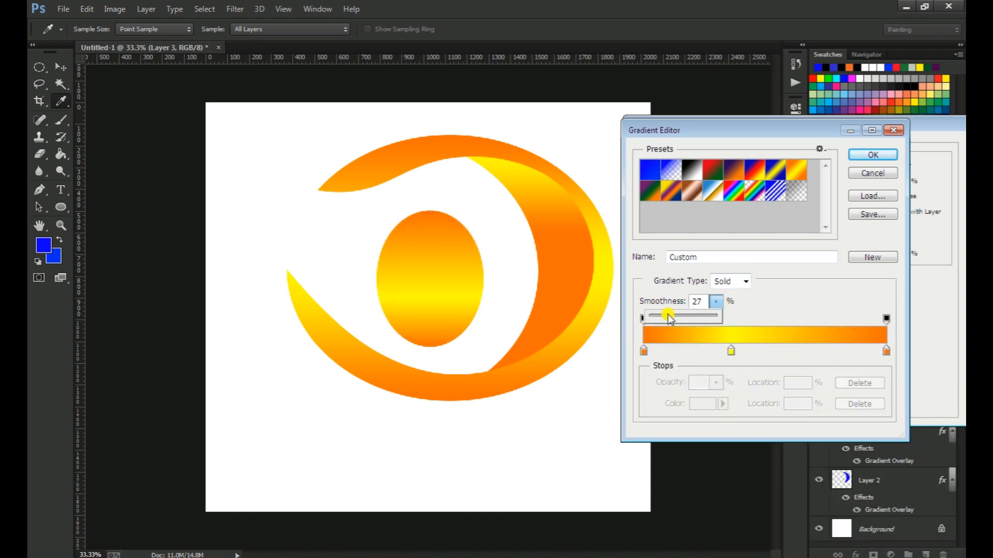
{"action": "left_click", "coordinate": [885, 157]}
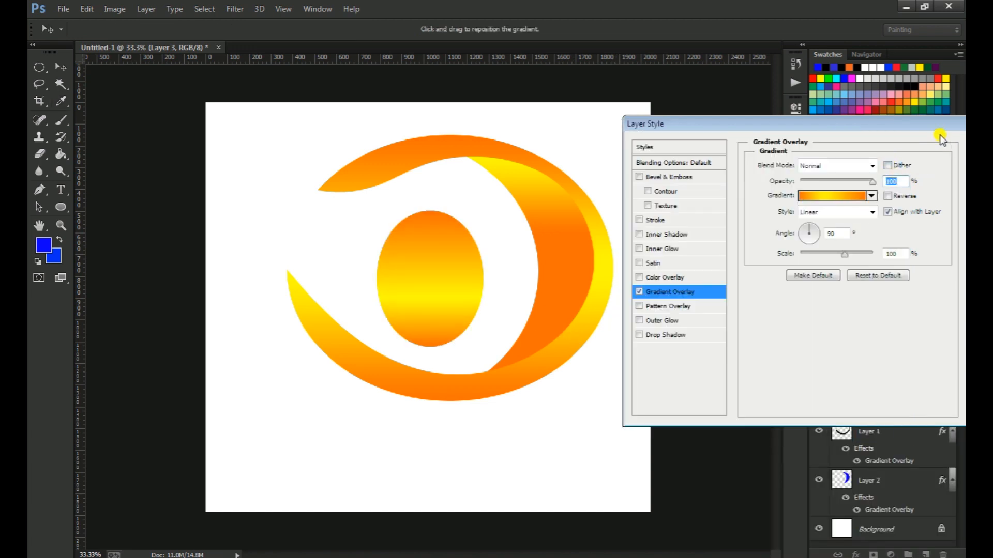
{"action": "left_click", "coordinate": [906, 156]}
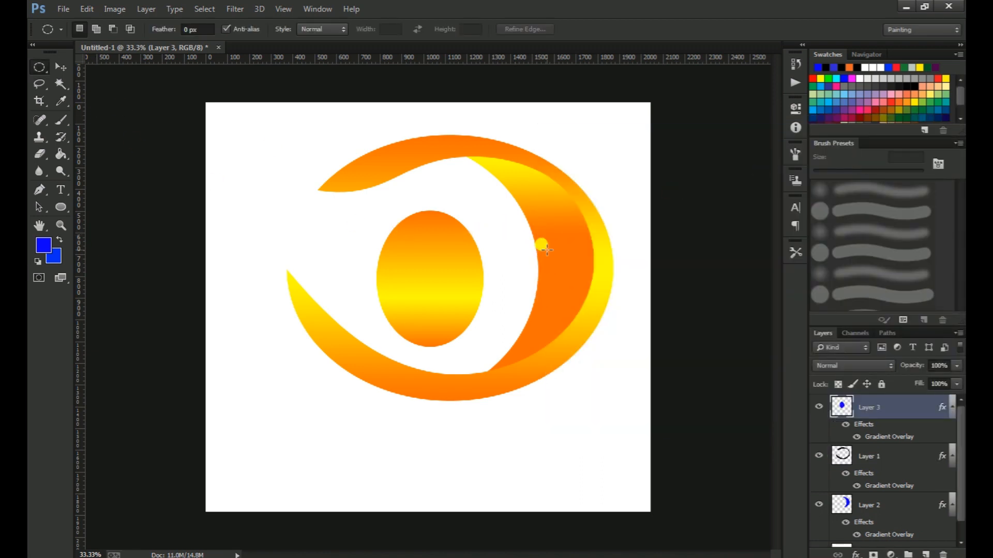
Step: Warp the central ellipse into a teardrop by pulling its upper edge up to a narrow tip, and apply the transformation
{"action": "key", "text": "ctrl+t"}
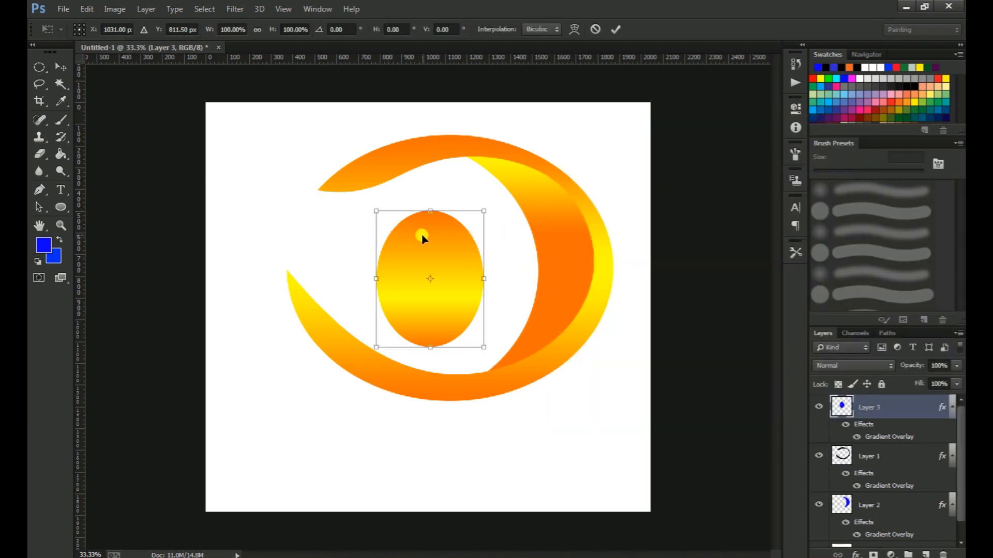
{"action": "right_click", "coordinate": [438, 241]}
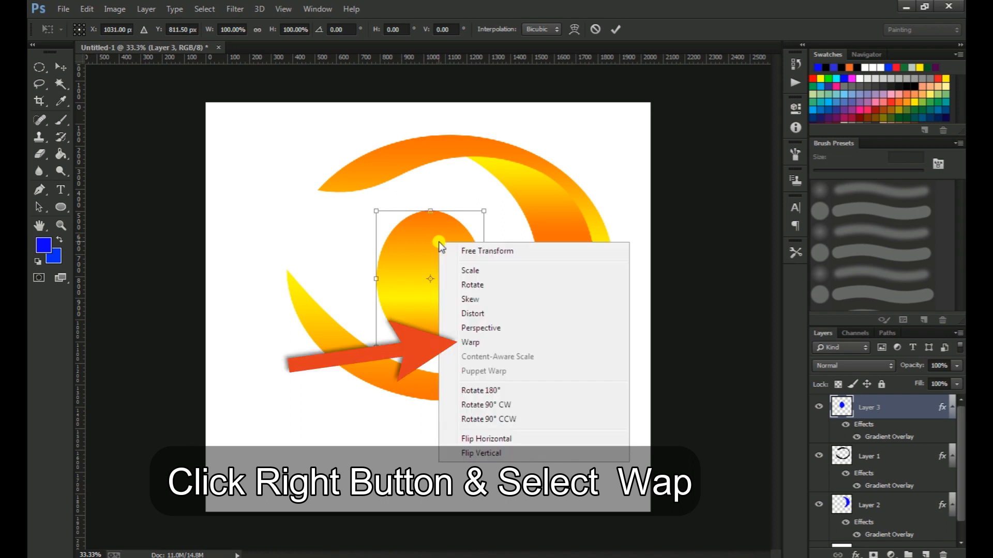
{"action": "left_click", "coordinate": [458, 342]}
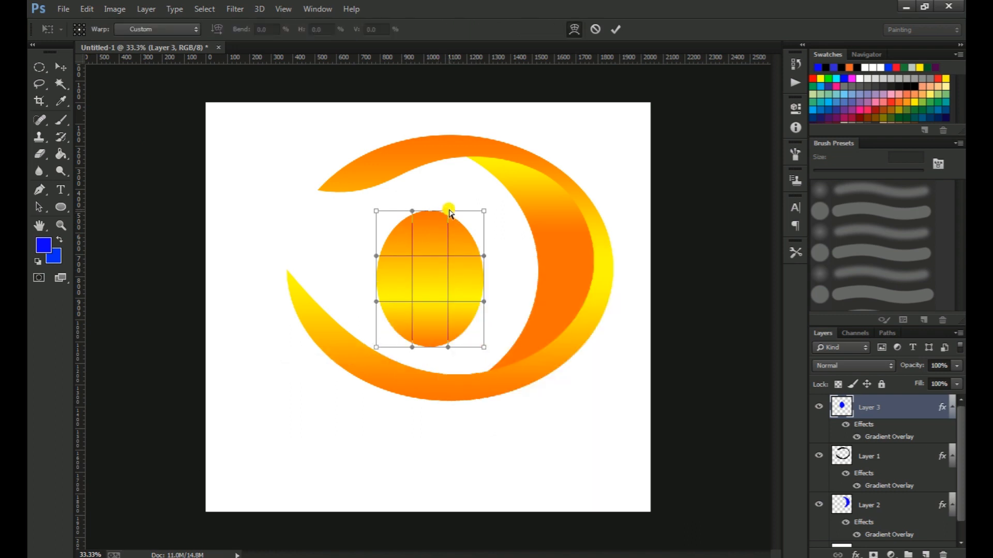
{"action": "left_click_drag", "start_coordinate": [447, 212], "coordinate": [428, 117]}
{"action": "left_click_drag", "start_coordinate": [414, 214], "coordinate": [430, 119]}
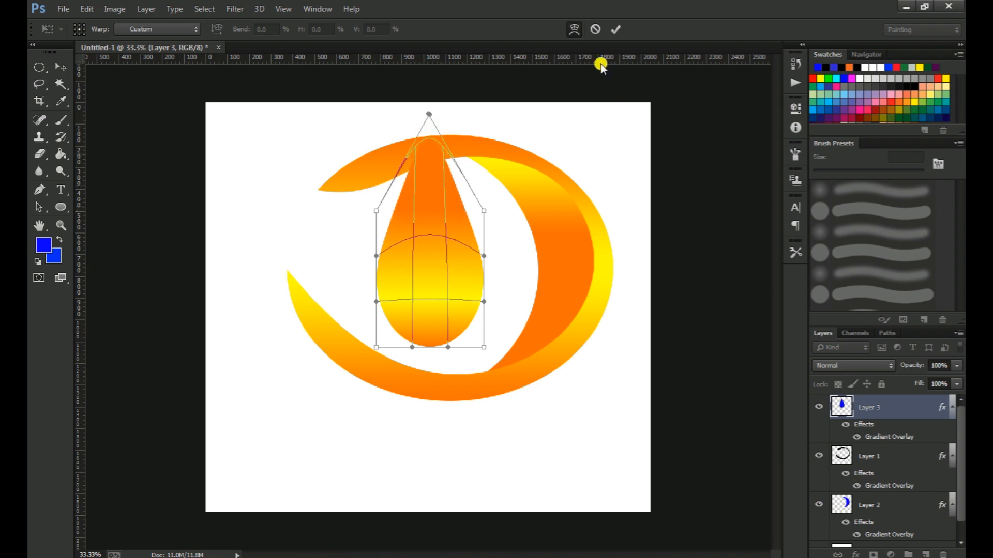
{"action": "left_click", "coordinate": [615, 29]}
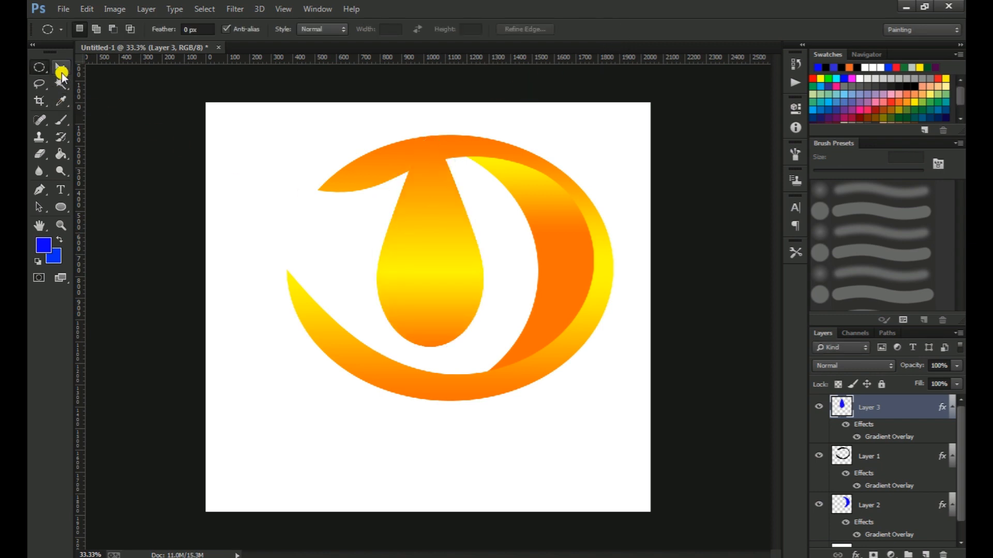
Step: Shorten the teardrop from its tip and position it slightly left inside the swoosh so it clears the upper arc
{"action": "left_click", "coordinate": [61, 73]}
{"action": "key", "text": "ctrl+z"}
{"action": "left_click_drag", "start_coordinate": [434, 157], "coordinate": [433, 215]}
{"action": "left_click_drag", "start_coordinate": [451, 270], "coordinate": [442, 248]}
{"action": "key", "text": "Return"}
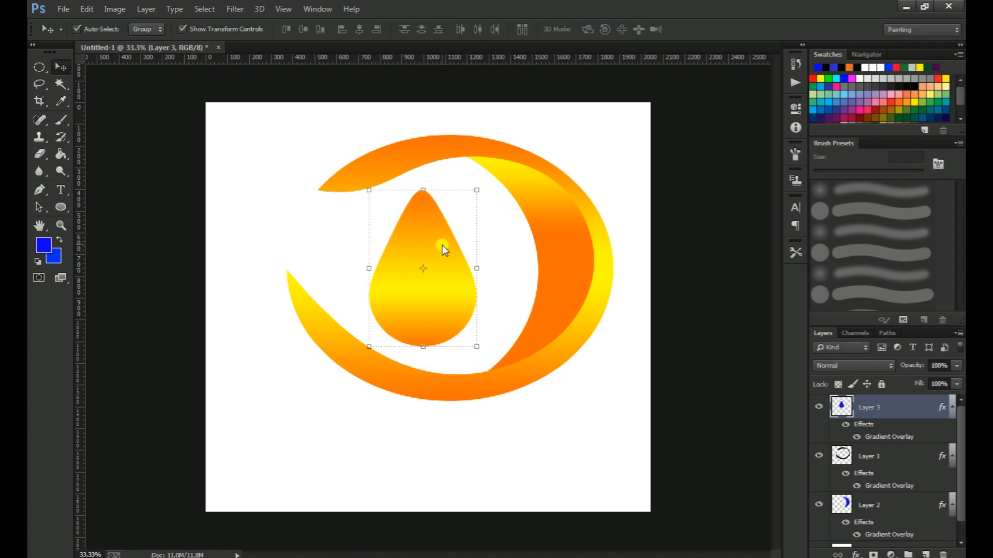
Step: Add Bevel & Emboss to Layer 3 with size 247 px, depth 307%, soften 13 px, shadow opacity 28% and highlight opacity 0%
{"action": "right_click", "coordinate": [919, 416]}
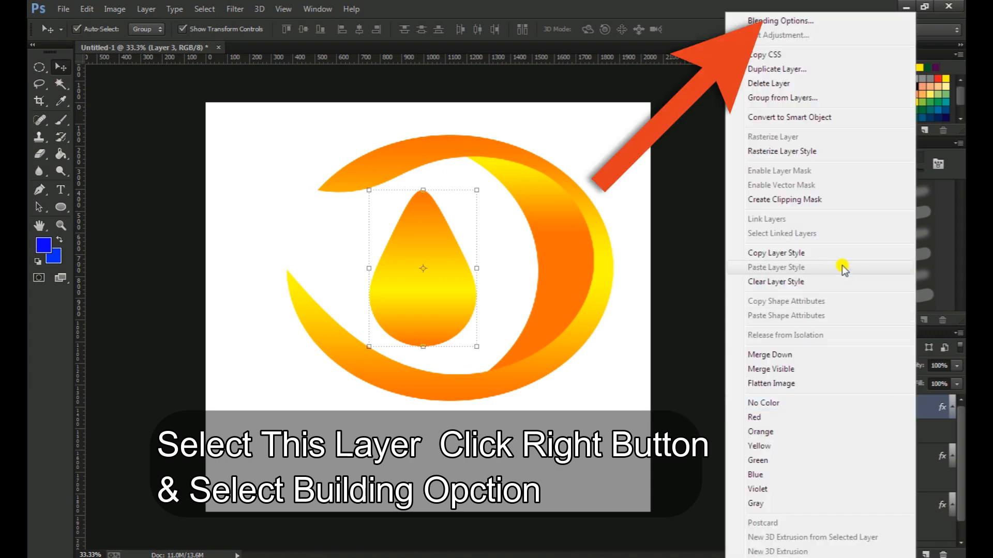
{"action": "left_click", "coordinate": [779, 22]}
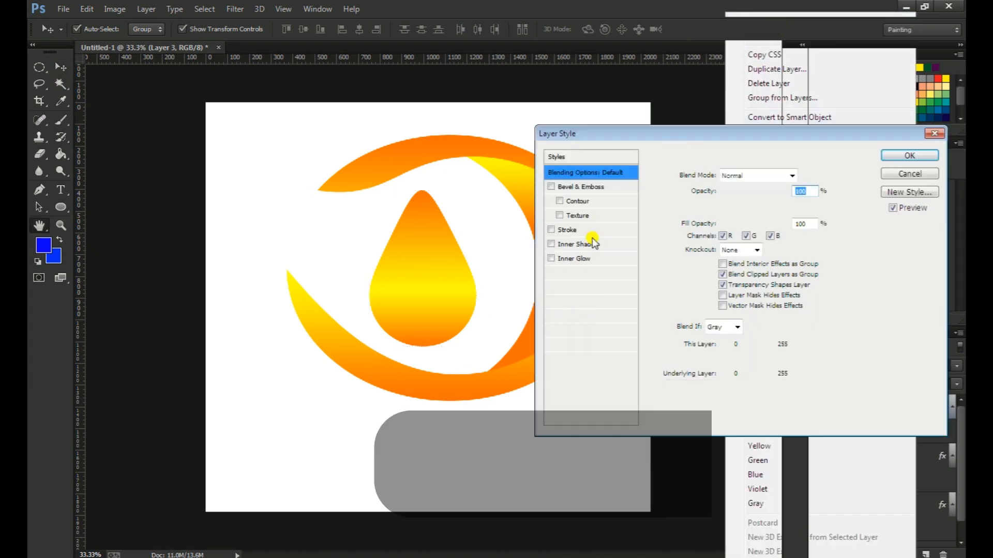
{"action": "left_click", "coordinate": [587, 187]}
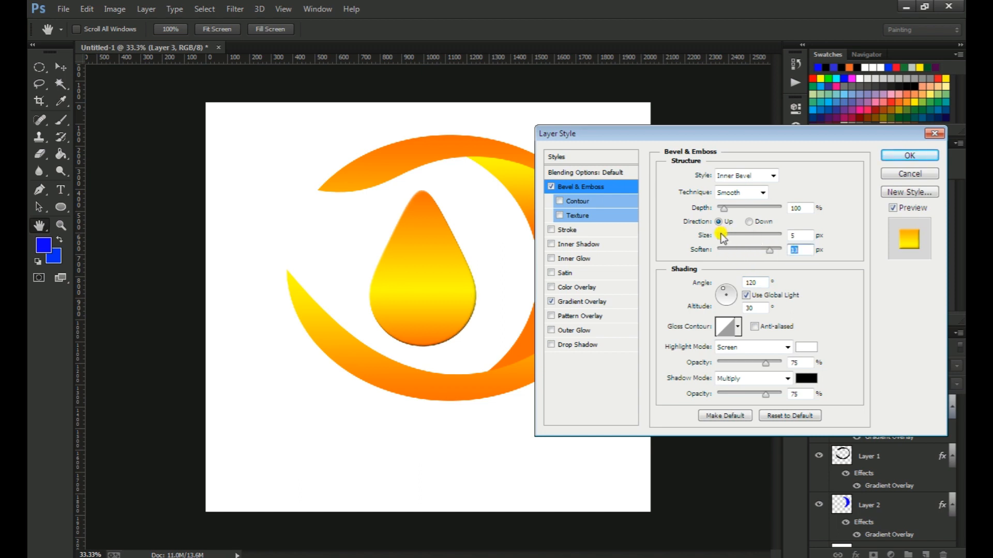
{"action": "mouse_move", "coordinate": [723, 235]}
{"action": "left_mouse_down"}
{"action": "mouse_move", "coordinate": [781, 236]}
{"action": "mouse_move", "coordinate": [759, 214]}
{"action": "mouse_move", "coordinate": [740, 219]}
{"action": "left_mouse_up"}
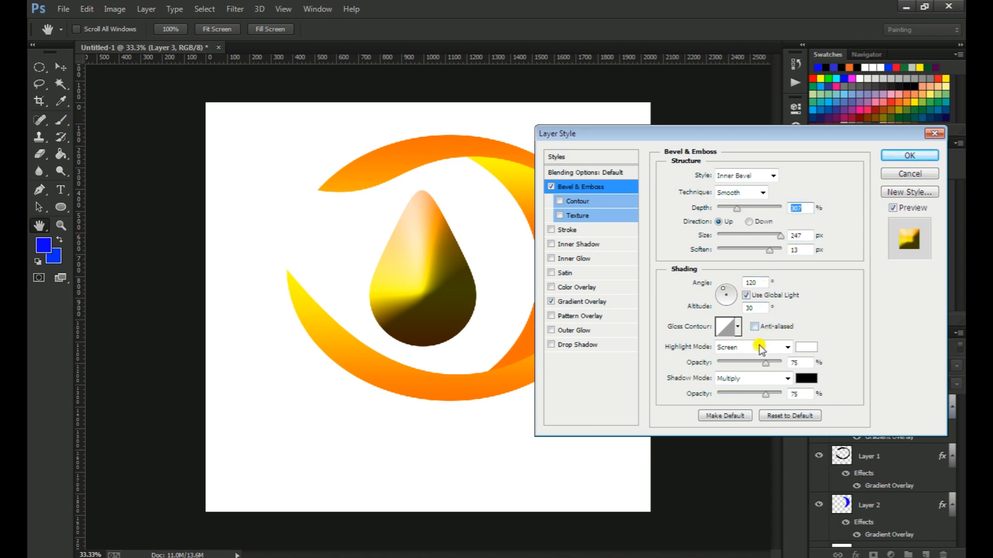
{"action": "left_click_drag", "start_coordinate": [764, 395], "coordinate": [735, 394]}
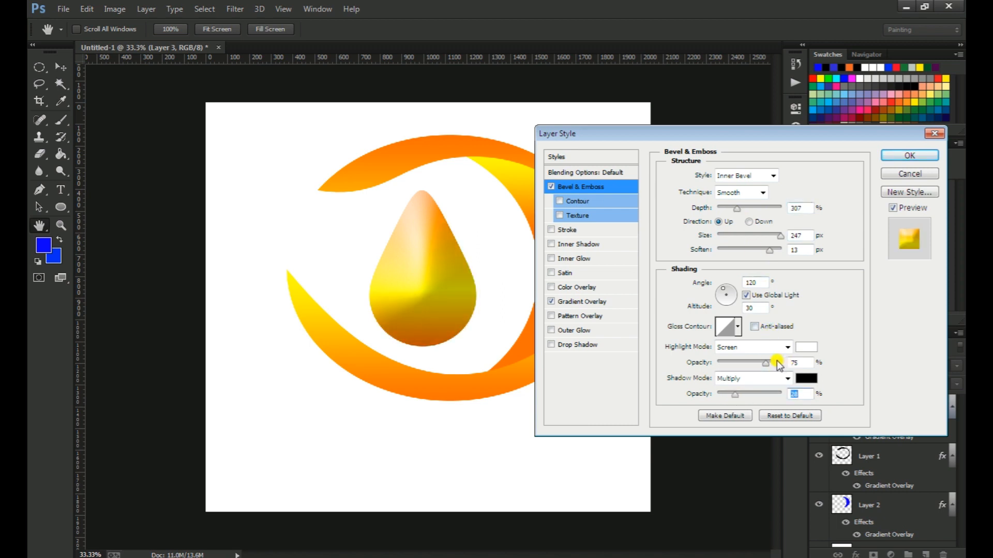
{"action": "left_click_drag", "start_coordinate": [765, 362], "coordinate": [697, 367]}
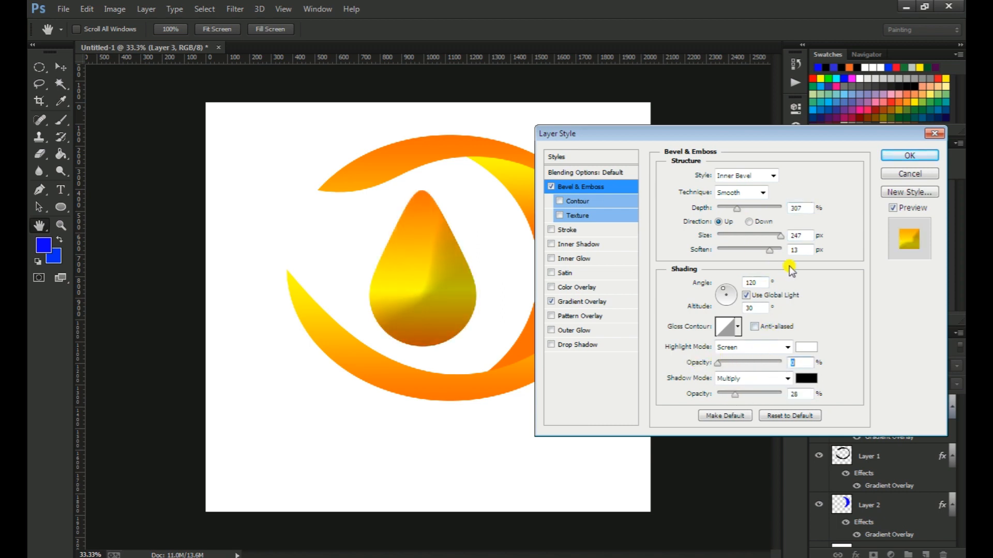
Step: Set the bevel's direction to Down, soften to 0 px, size to 250 px and depth to 144%
{"action": "left_click", "coordinate": [760, 222]}
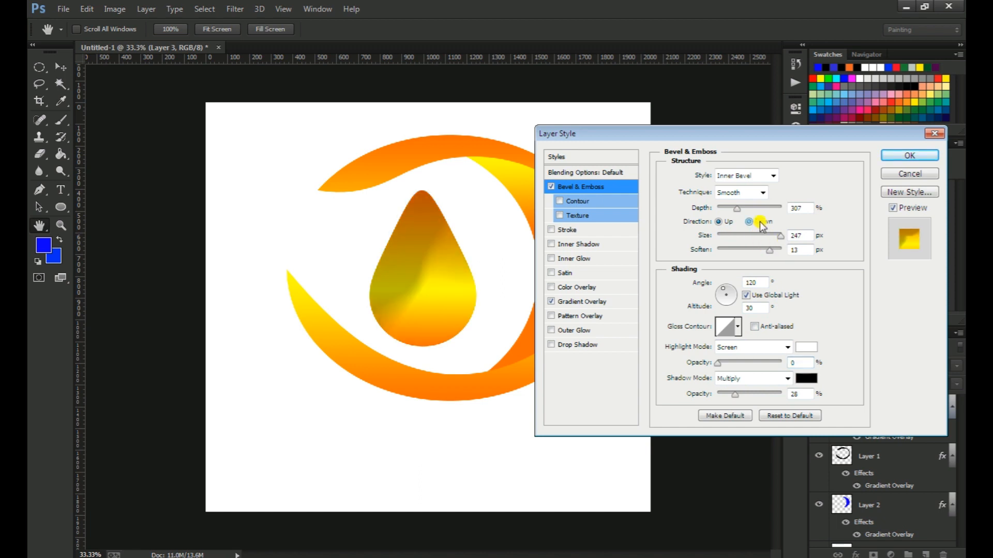
{"action": "mouse_move", "coordinate": [793, 237]}
{"action": "left_mouse_down"}
{"action": "mouse_move", "coordinate": [738, 239]}
{"action": "mouse_move", "coordinate": [774, 242]}
{"action": "mouse_move", "coordinate": [724, 254]}
{"action": "mouse_move", "coordinate": [720, 239]}
{"action": "mouse_move", "coordinate": [769, 237]}
{"action": "left_mouse_up"}
{"action": "mouse_move", "coordinate": [737, 208]}
{"action": "left_mouse_down"}
{"action": "mouse_move", "coordinate": [778, 209]}
{"action": "mouse_move", "coordinate": [717, 209]}
{"action": "mouse_move", "coordinate": [823, 209]}
{"action": "left_mouse_up"}
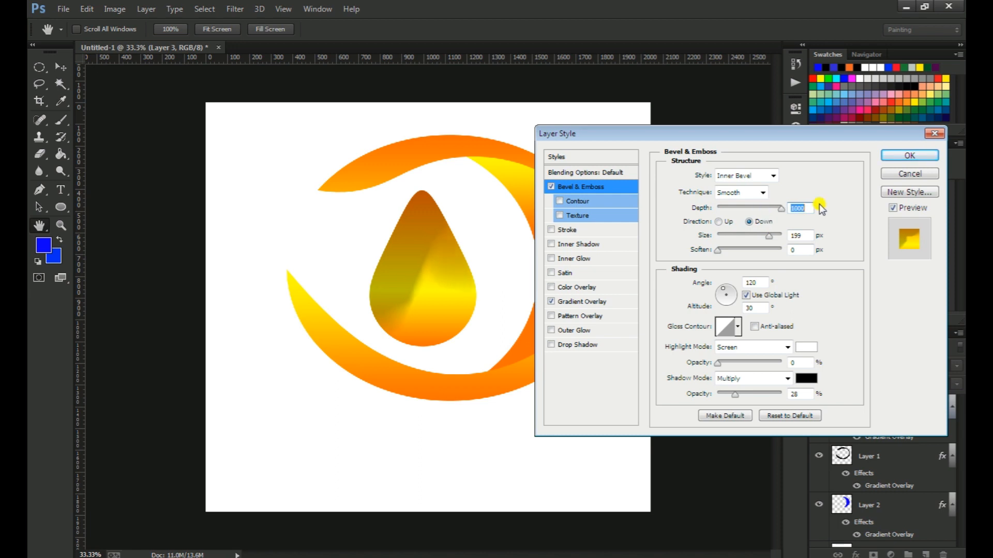
{"action": "mouse_move", "coordinate": [773, 238]}
{"action": "left_mouse_down"}
{"action": "mouse_move", "coordinate": [797, 235]}
{"action": "mouse_move", "coordinate": [750, 208]}
{"action": "mouse_move", "coordinate": [727, 211]}
{"action": "left_mouse_up"}
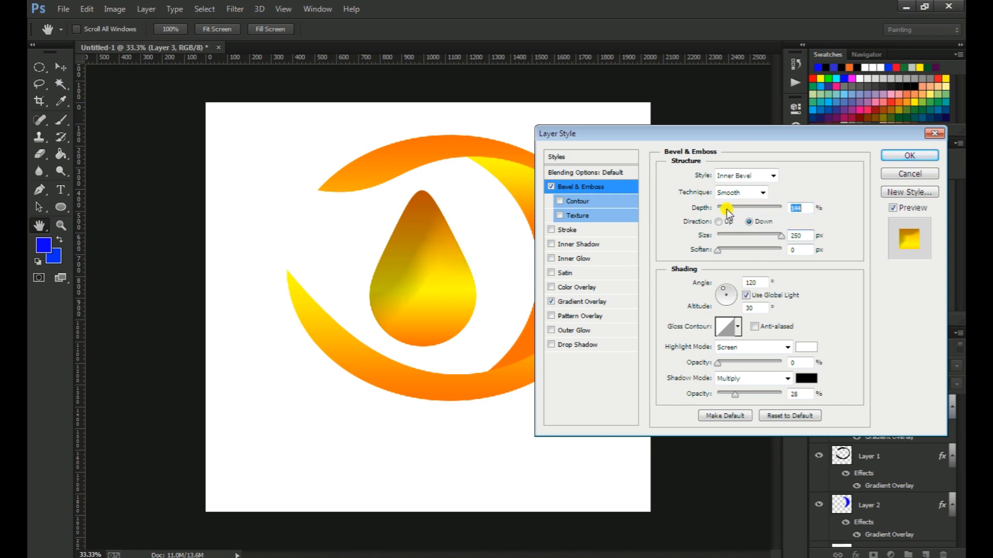
Step: Try the Outer Bevel, Pillow Emboss and Emboss styles on the teardrop and return to Inner Bevel
{"action": "left_click", "coordinate": [765, 177]}
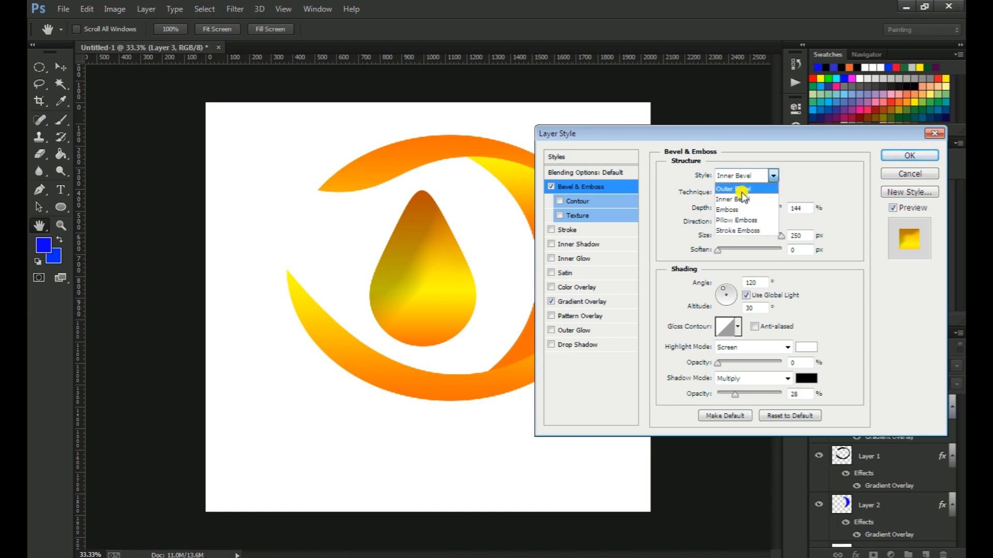
{"action": "left_click", "coordinate": [740, 186]}
{"action": "left_click", "coordinate": [757, 173]}
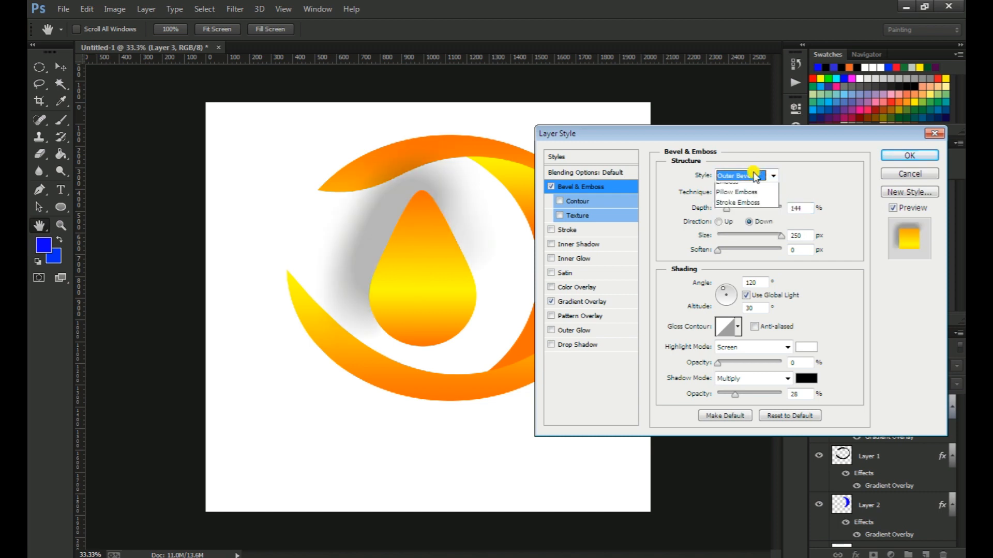
{"action": "left_click", "coordinate": [736, 213]}
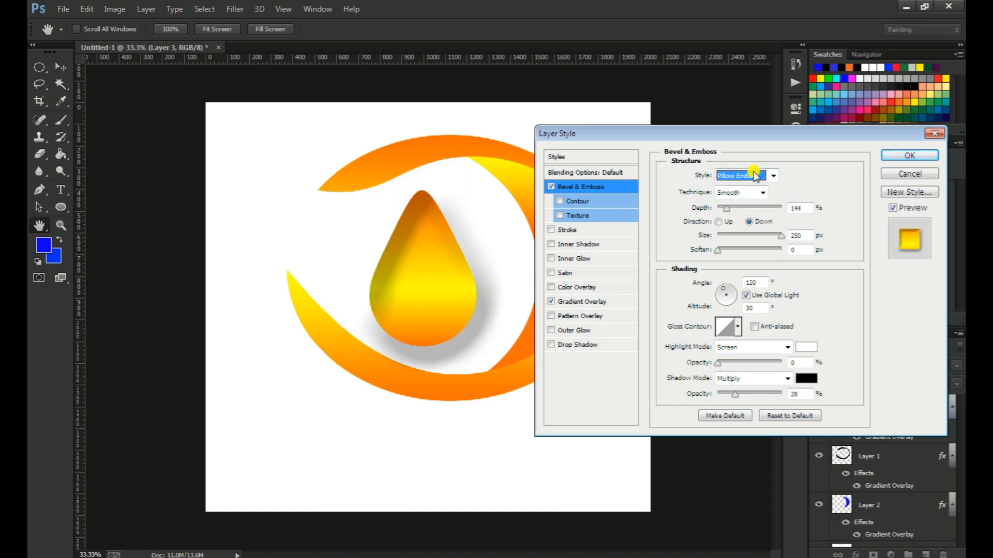
{"action": "left_click", "coordinate": [755, 176]}
{"action": "left_click", "coordinate": [734, 219]}
{"action": "left_click", "coordinate": [748, 176]}
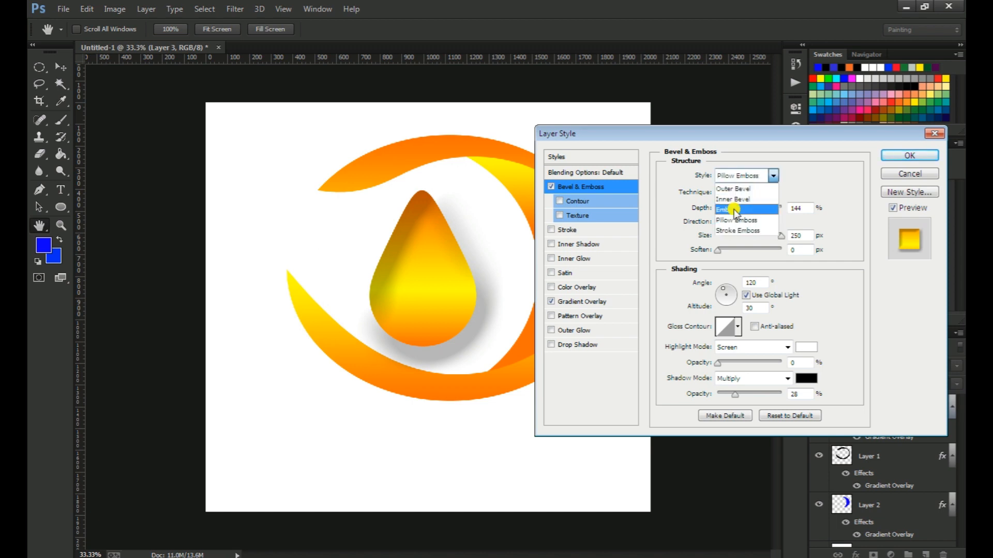
{"action": "left_click", "coordinate": [736, 210]}
{"action": "left_click", "coordinate": [750, 176]}
{"action": "left_click", "coordinate": [736, 203]}
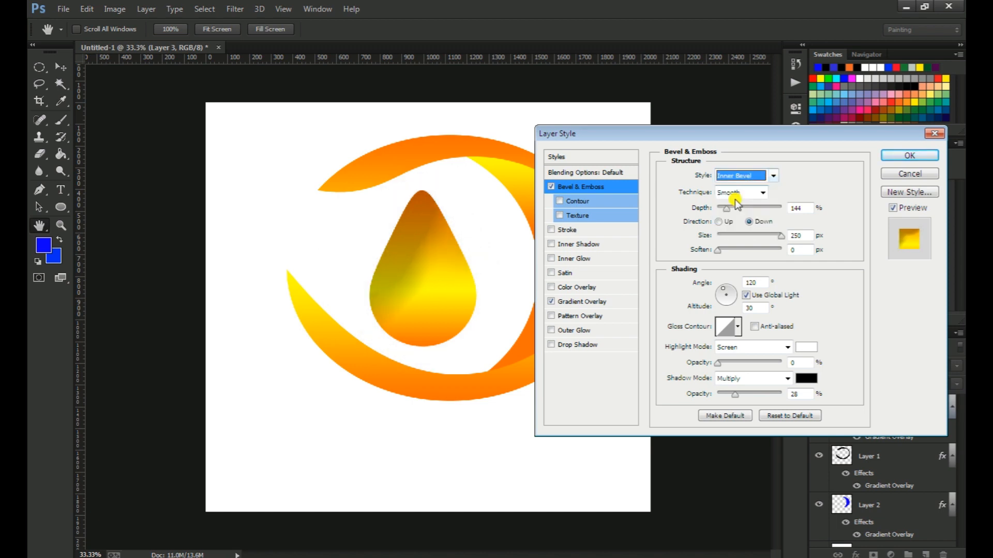
Step: Compare the Chisel Hard and Chisel Soft bevel techniques, keep Smooth and apply the layer style
{"action": "left_click", "coordinate": [758, 192]}
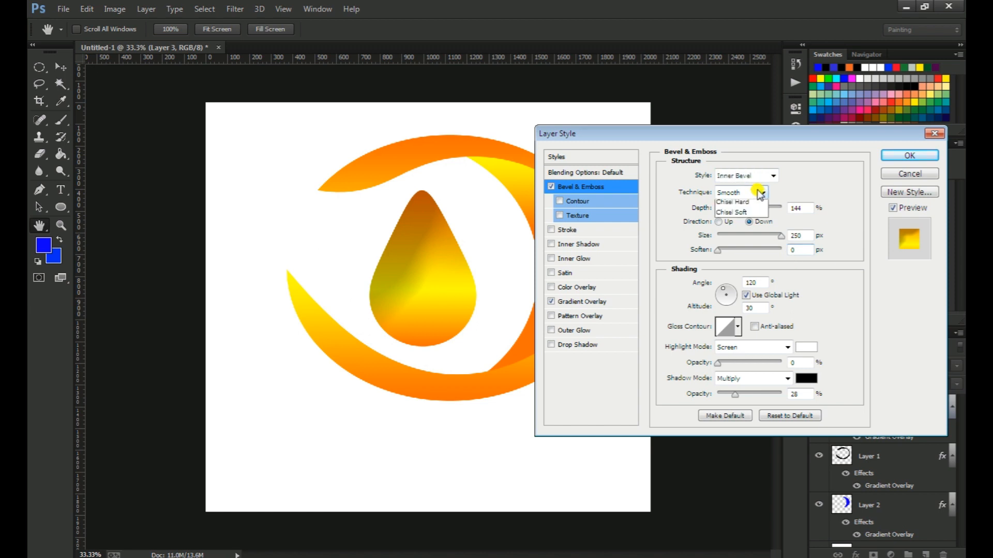
{"action": "left_click", "coordinate": [750, 218]}
{"action": "left_click", "coordinate": [762, 193]}
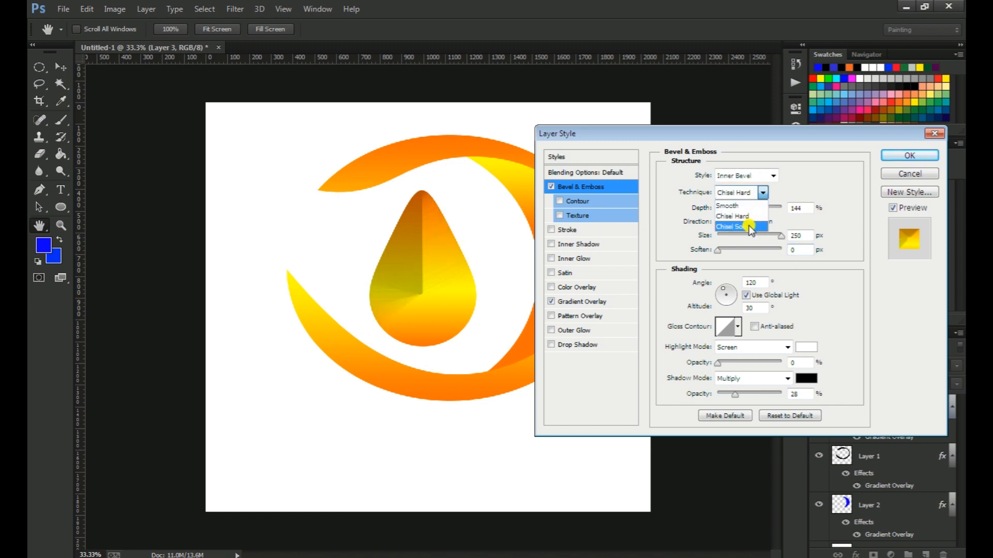
{"action": "left_click", "coordinate": [750, 230]}
{"action": "left_click", "coordinate": [761, 194]}
{"action": "left_click", "coordinate": [750, 207]}
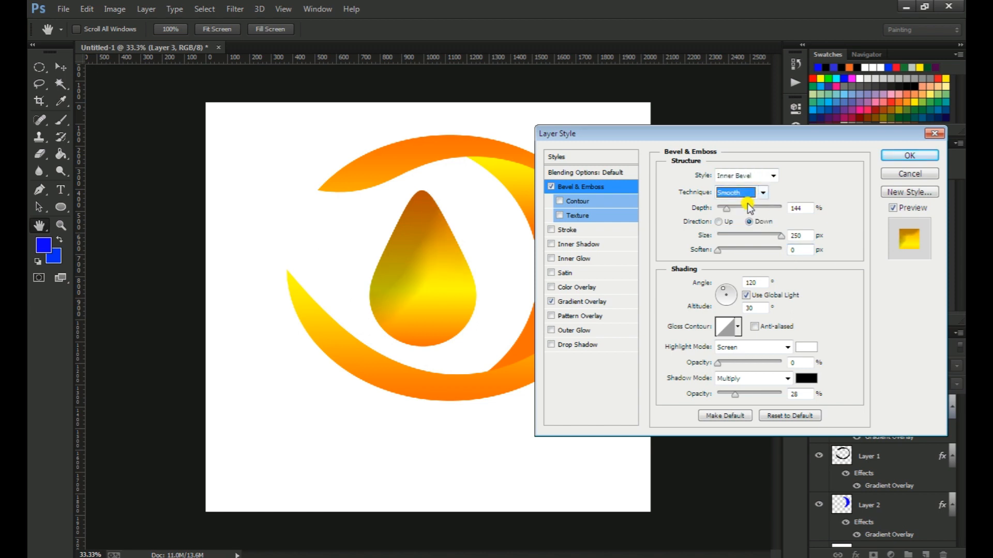
{"action": "left_click", "coordinate": [910, 156]}
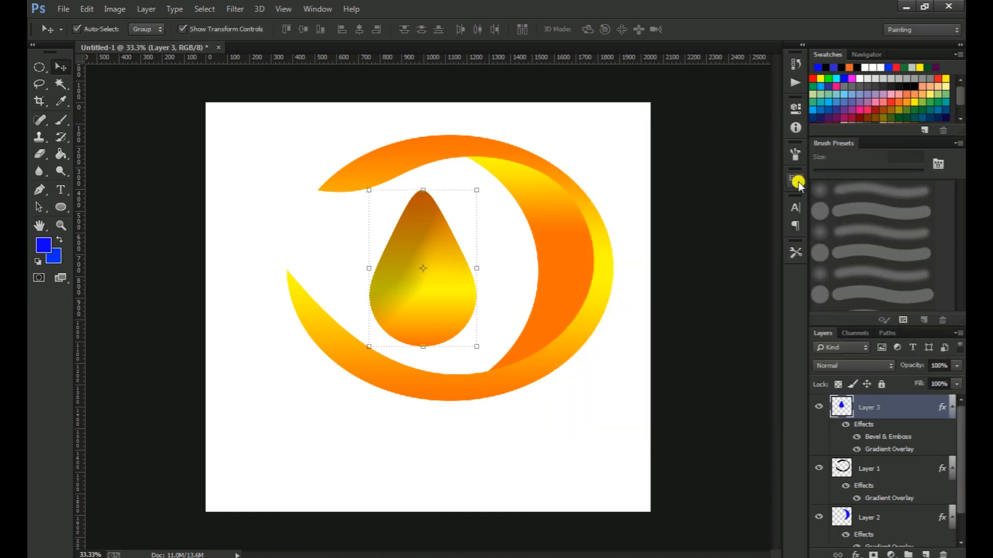
Step: Scale the teardrop down to about 94% and move it slightly up and to the left inside the swoosh
{"action": "left_click_drag", "start_coordinate": [456, 249], "coordinate": [455, 246]}
{"action": "left_click_drag", "start_coordinate": [476, 187], "coordinate": [472, 191]}
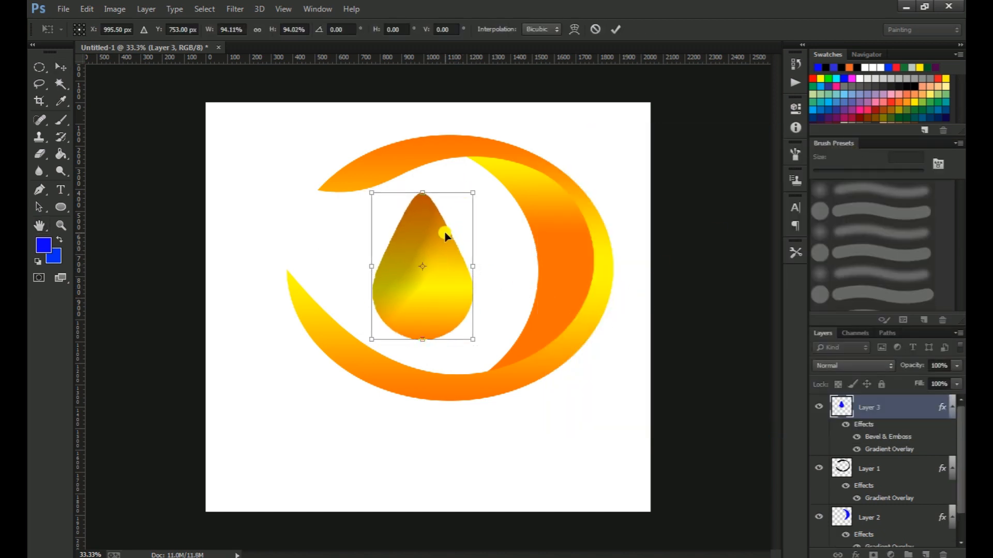
{"action": "key", "text": "Return"}
{"action": "left_click_drag", "start_coordinate": [446, 232], "coordinate": [440, 225]}
{"action": "key", "text": "z"}
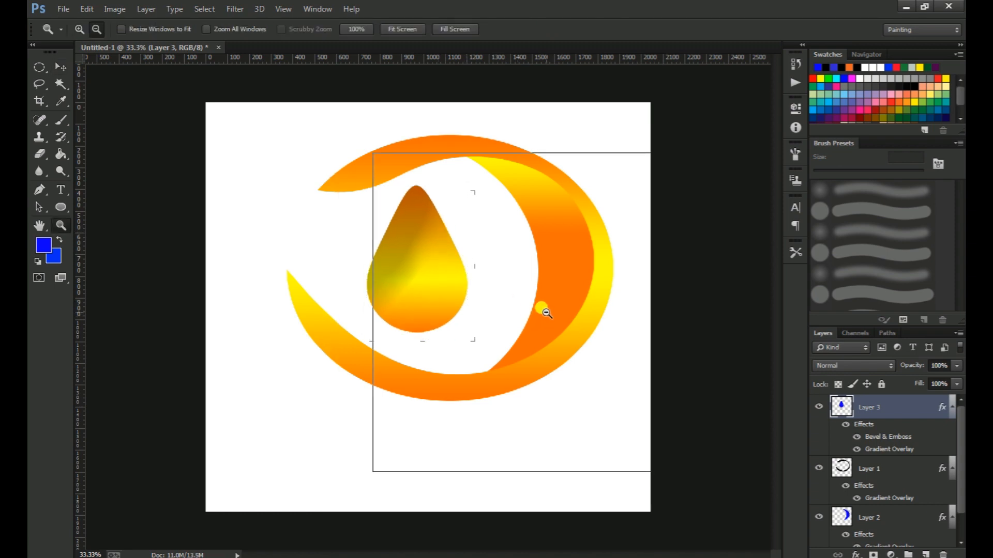
{"action": "key", "text": "ctrl+minus"}
{"action": "key", "text": "ctrl+minus"}
{"action": "key", "text": "ctrl+minus"}
{"action": "left_click", "coordinate": [511, 323]}
{"action": "left_click", "coordinate": [514, 321]}
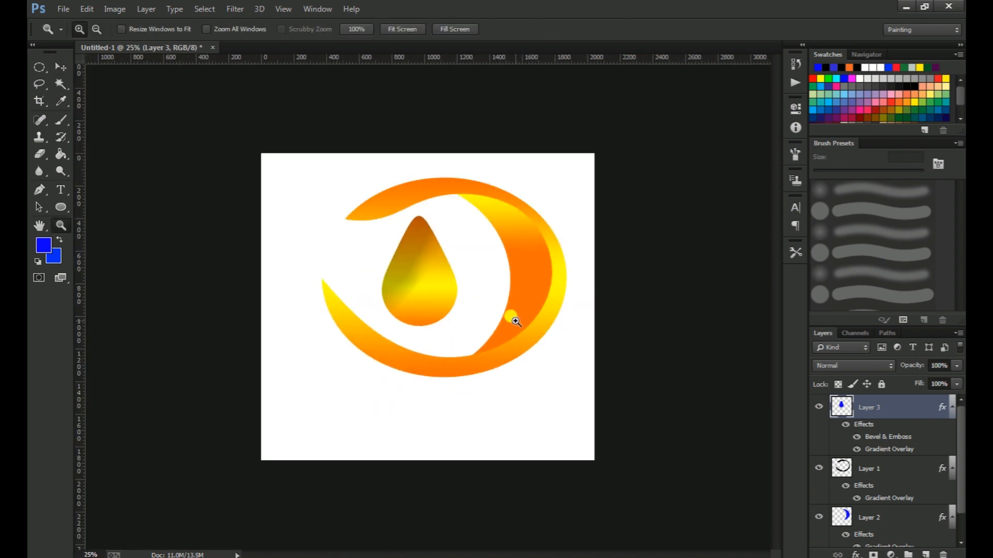
{"action": "left_click", "coordinate": [512, 321]}
{"action": "left_click", "coordinate": [61, 69]}
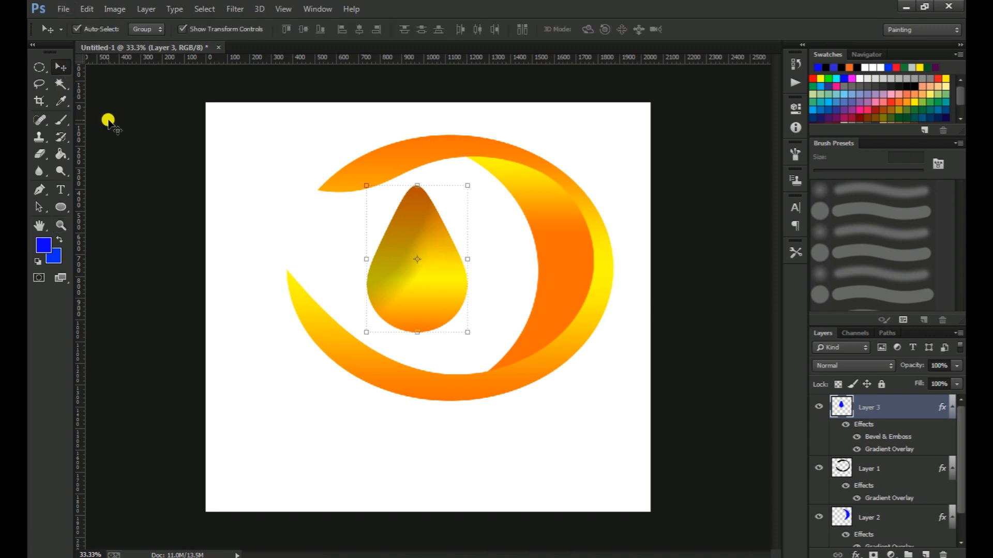
Step: Narrow the outer swoosh to about 94.4% width from its open side and shift the teardrop slightly to the right
{"action": "left_click", "coordinate": [312, 323]}
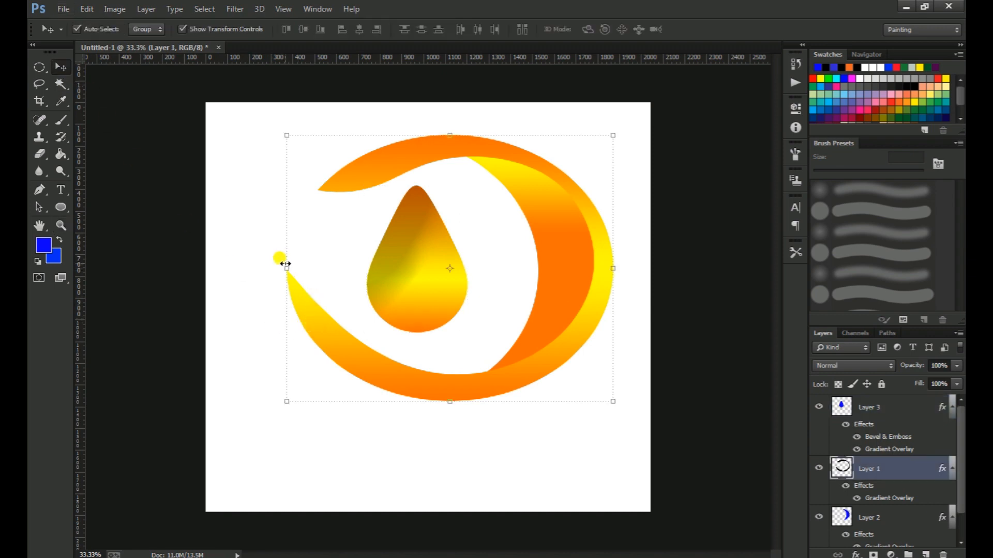
{"action": "left_click_drag", "start_coordinate": [285, 264], "coordinate": [304, 262]}
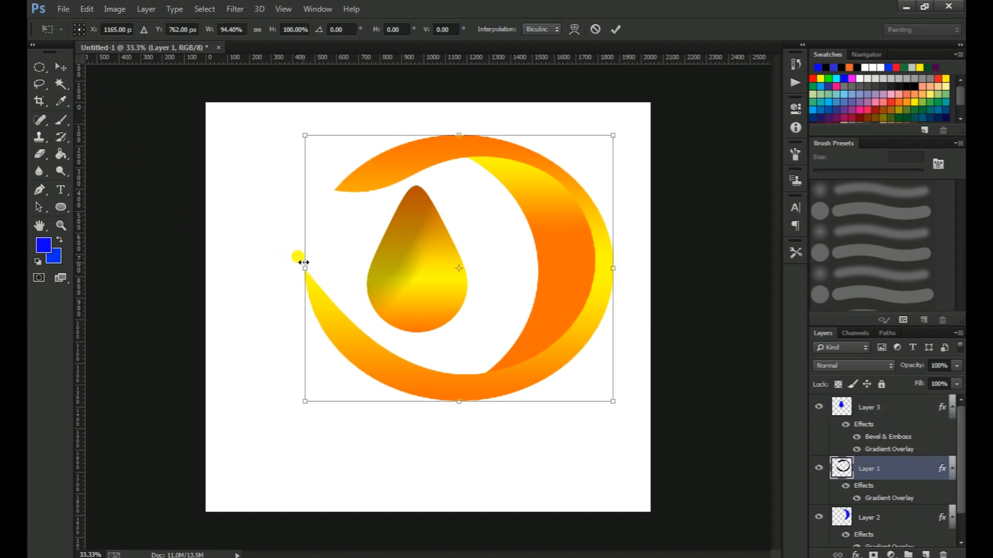
{"action": "key", "text": "Return"}
{"action": "left_click", "coordinate": [427, 254]}
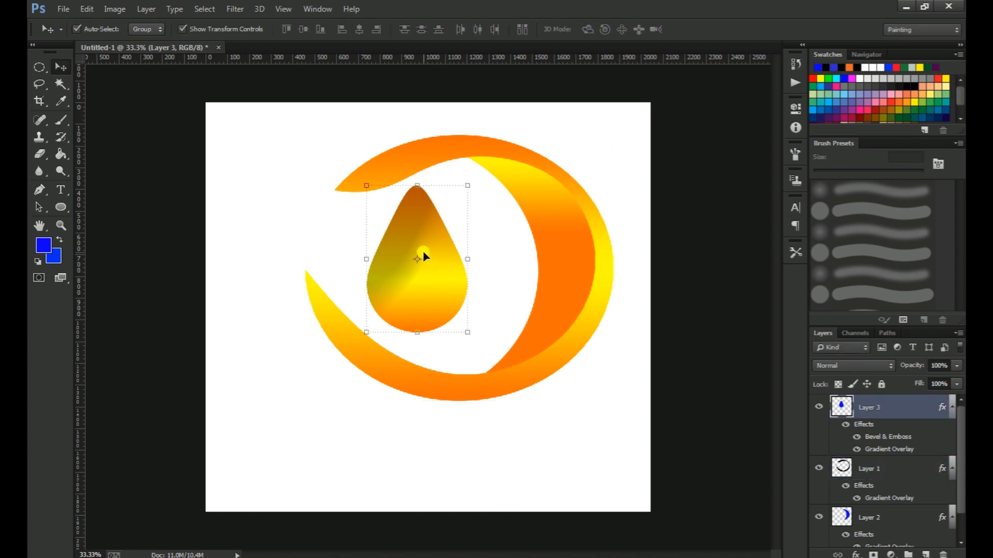
{"action": "left_click_drag", "start_coordinate": [424, 256], "coordinate": [436, 255]}
Step: Make a wide, flat elliptical selection about as wide as the swoosh and position it just beneath the logo
{"action": "key", "text": "z"}
{"action": "left_click", "coordinate": [432, 250], "text": "alt"}
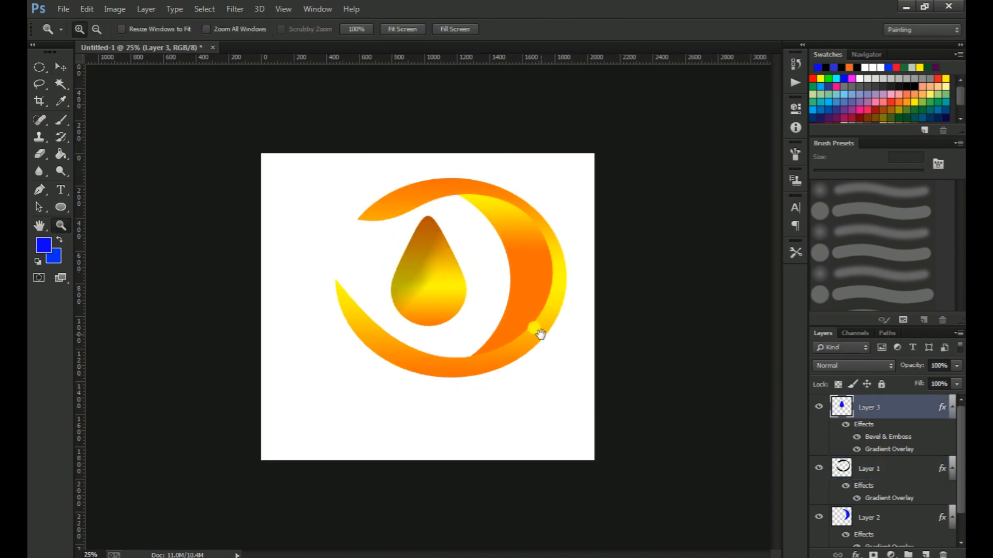
{"action": "left_click", "coordinate": [548, 338]}
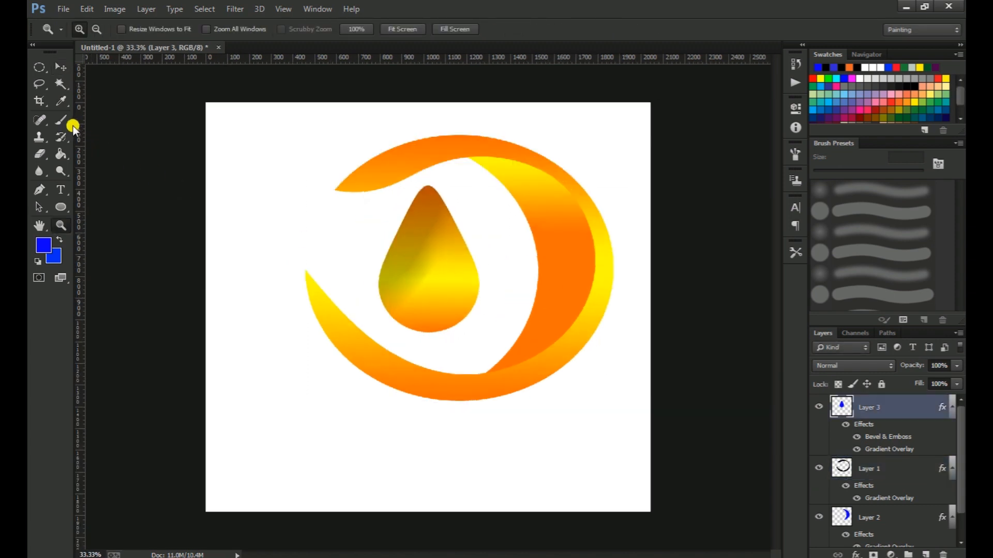
{"action": "left_click", "coordinate": [41, 66]}
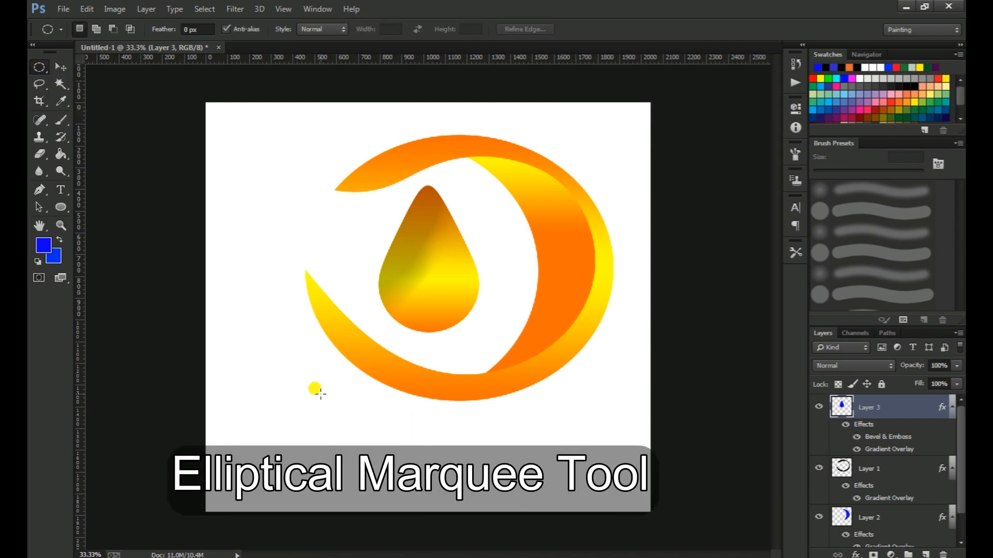
{"action": "left_click_drag", "start_coordinate": [311, 399], "coordinate": [614, 436]}
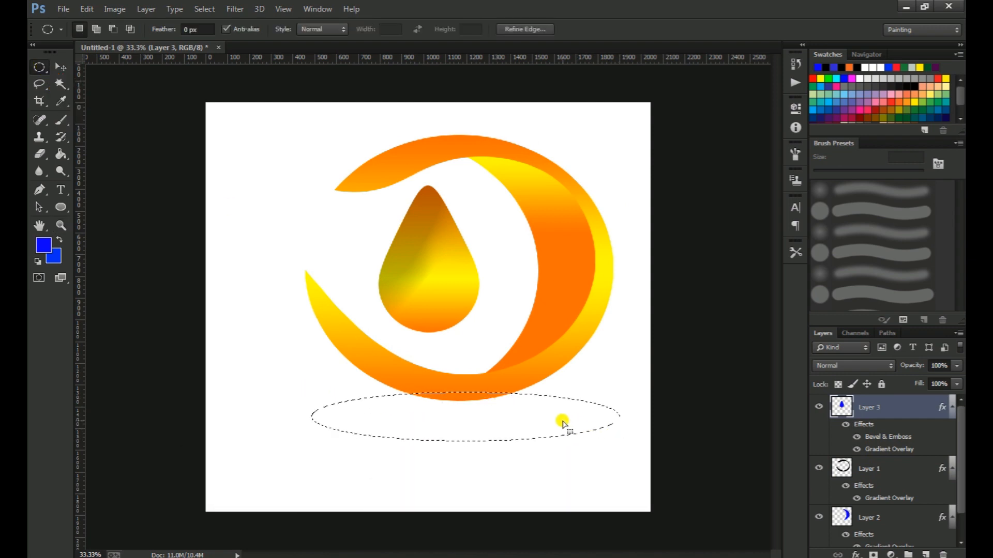
{"action": "left_click_drag", "start_coordinate": [565, 416], "coordinate": [556, 440]}
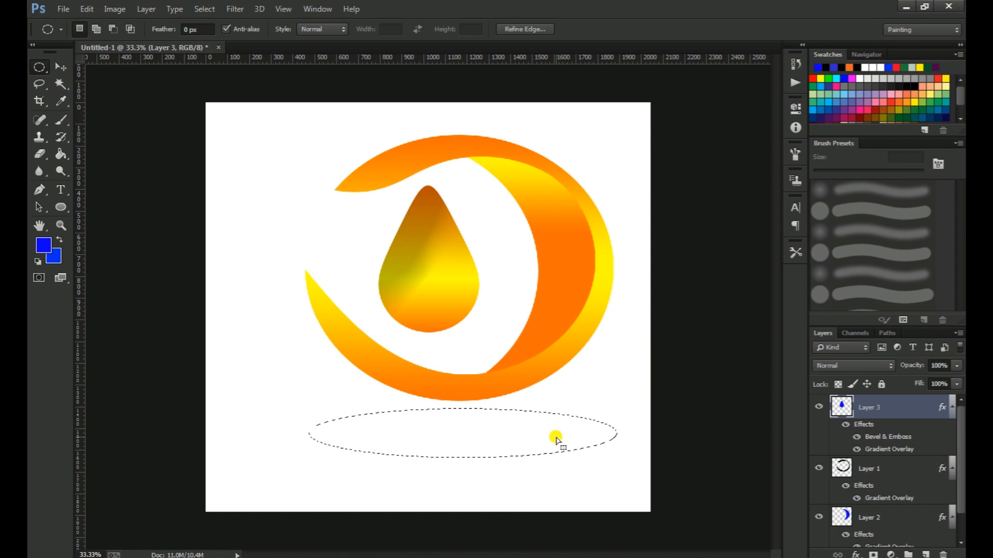
Step: Fill the elliptical selection with black (#000000) on a new layer, then deselect it
{"action": "left_click", "coordinate": [926, 553]}
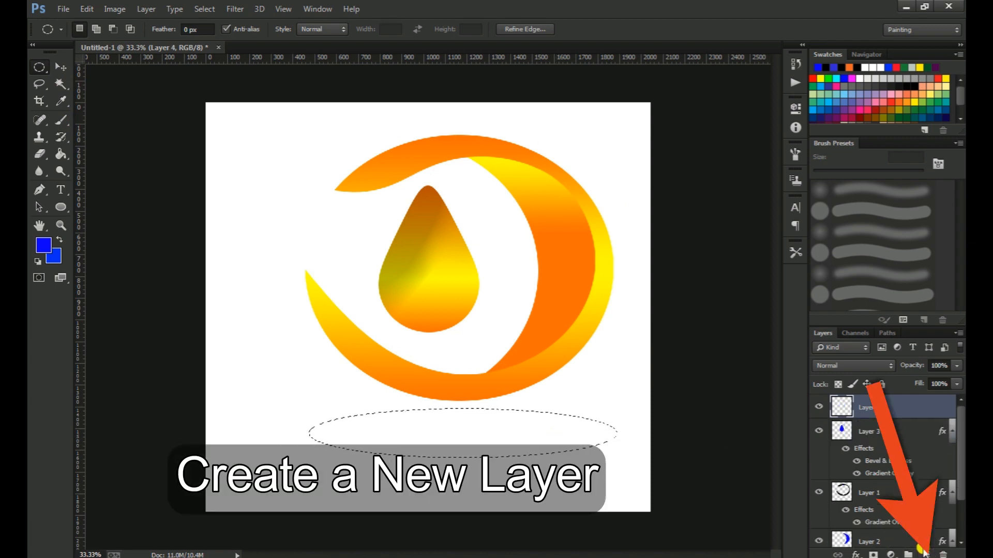
{"action": "left_click", "coordinate": [61, 154]}
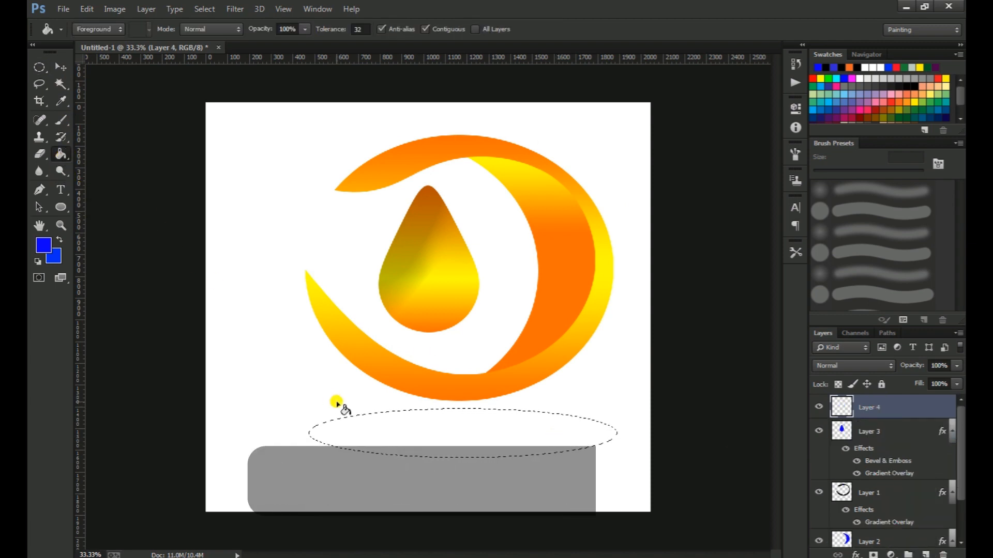
{"action": "left_click", "coordinate": [47, 251]}
{"action": "left_click", "coordinate": [768, 505]}
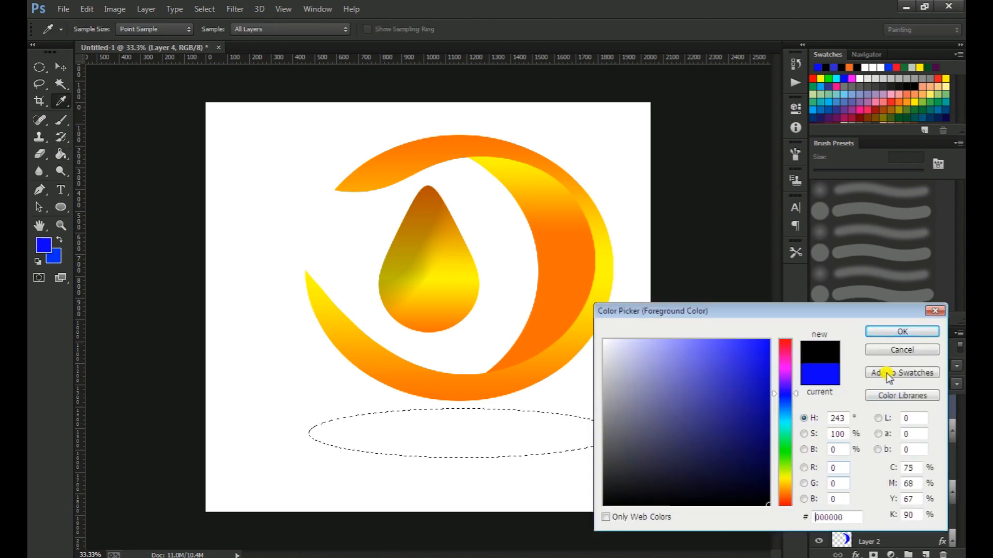
{"action": "left_click", "coordinate": [883, 330]}
{"action": "left_click", "coordinate": [511, 435]}
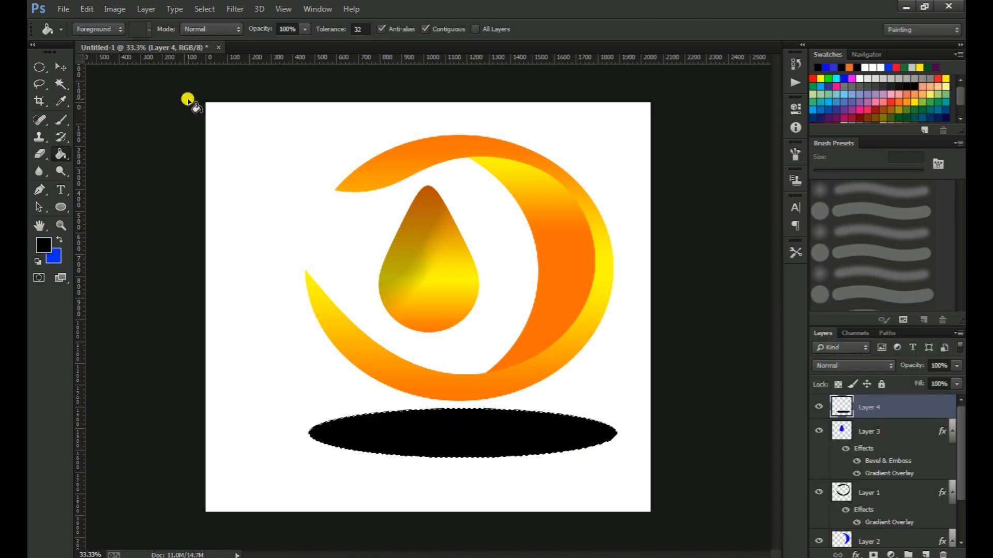
{"action": "left_click", "coordinate": [37, 68]}
{"action": "left_click", "coordinate": [241, 140]}
Step: Apply a Gaussian Blur with a radius of 126.2 pixels to the black ellipse
{"action": "left_click", "coordinate": [230, 9]}
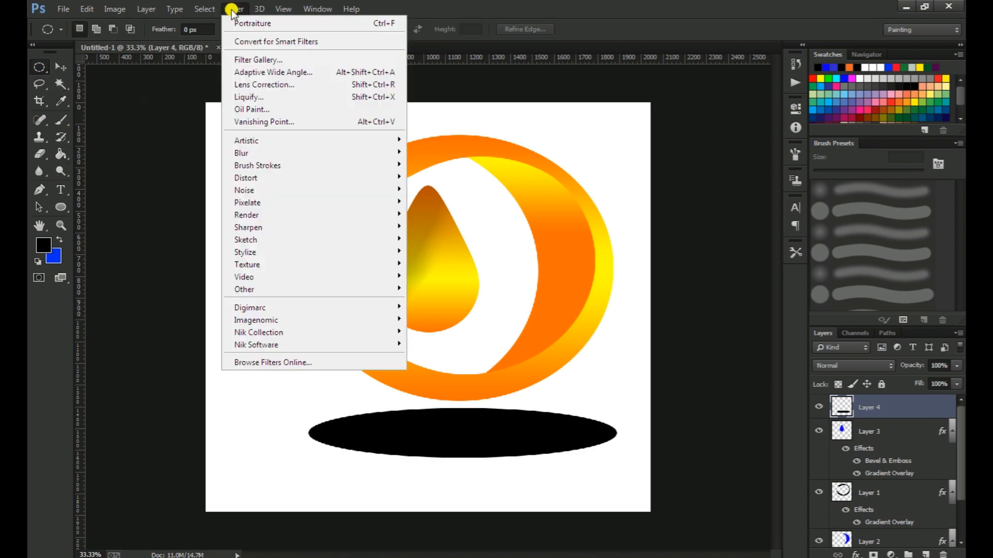
{"action": "mouse_move", "coordinate": [235, 9]}
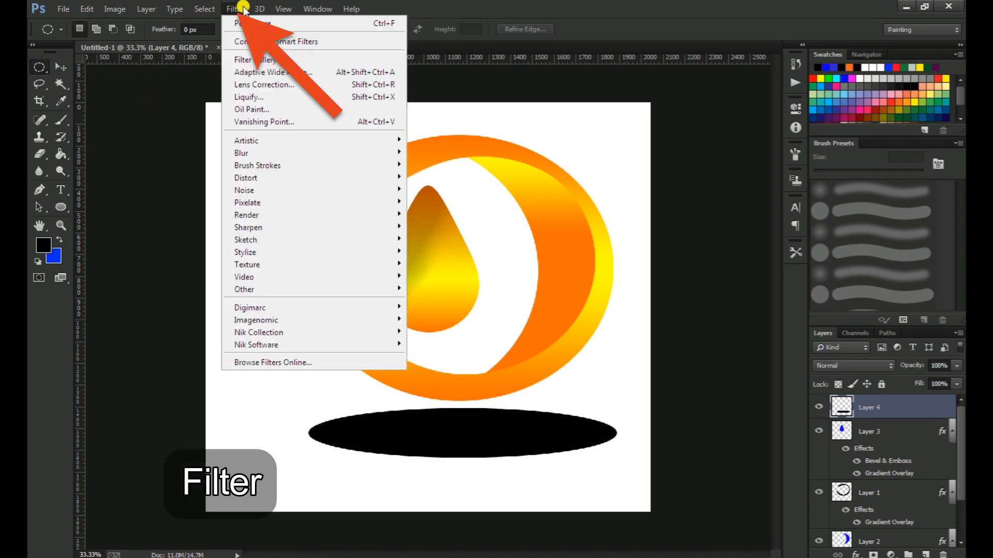
{"action": "mouse_move", "coordinate": [356, 153]}
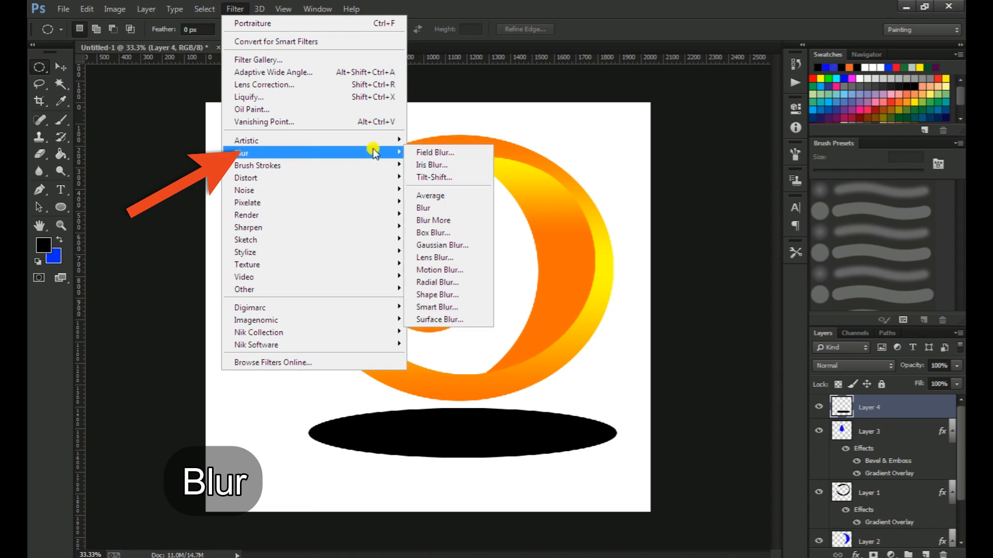
{"action": "left_click", "coordinate": [445, 245]}
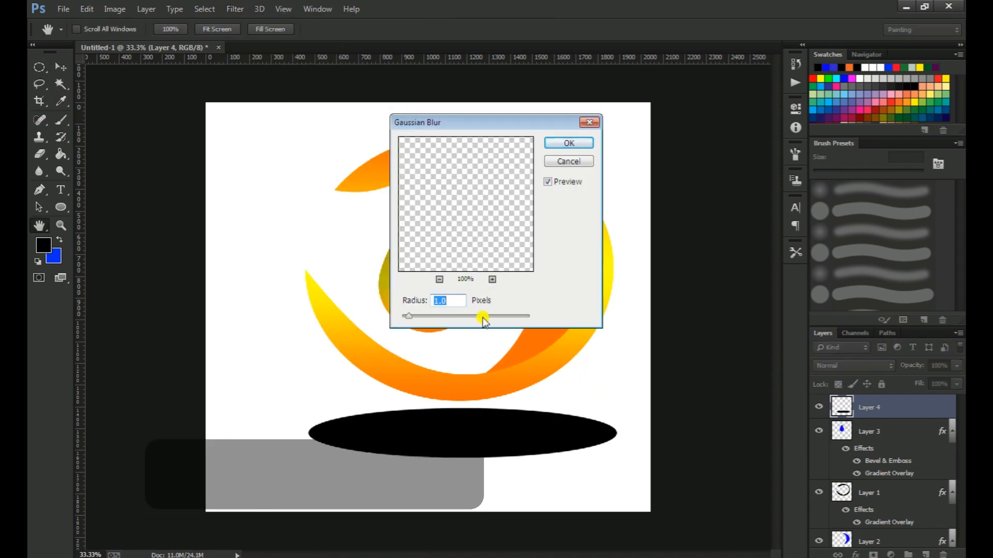
{"action": "left_click", "coordinate": [461, 316]}
{"action": "left_click_drag", "start_coordinate": [467, 316], "coordinate": [491, 316]}
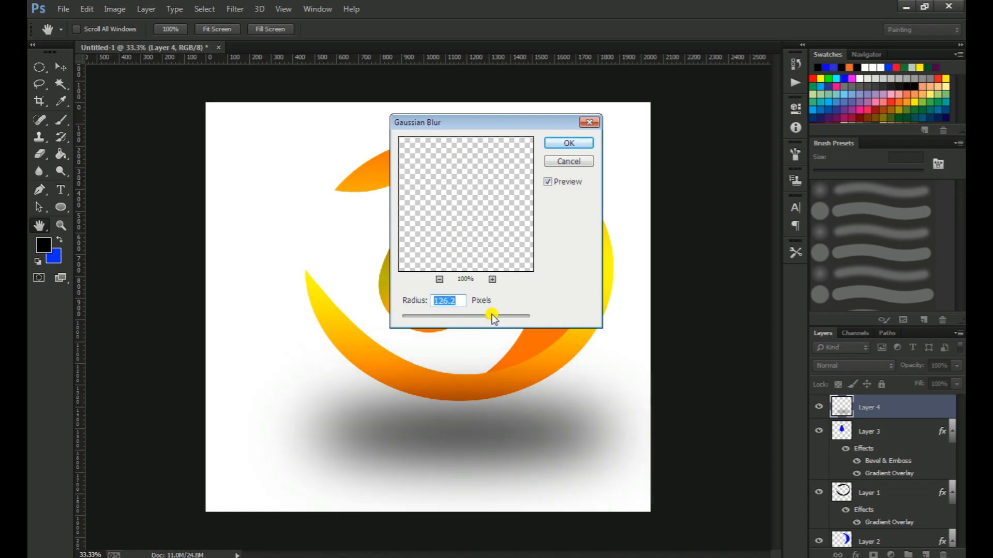
{"action": "left_click", "coordinate": [571, 146]}
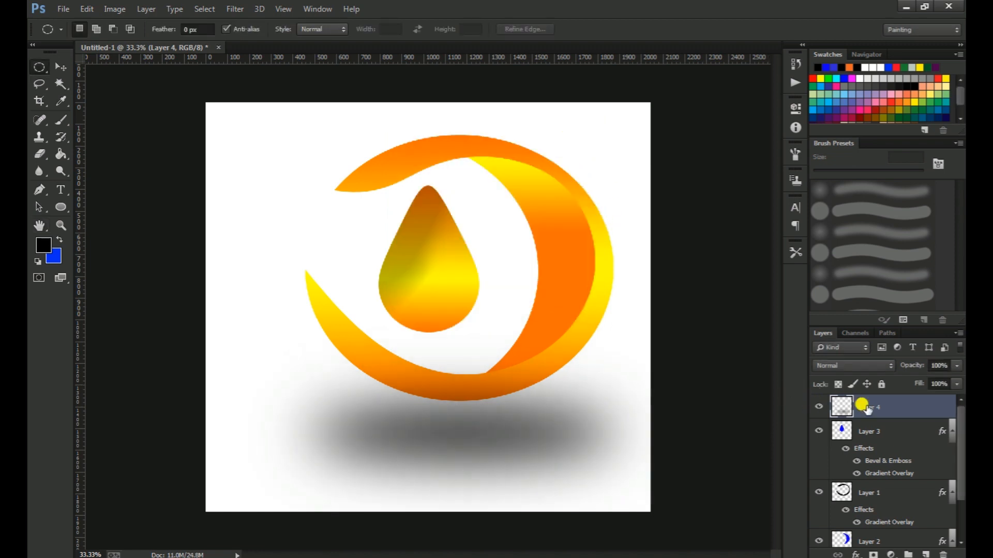
Step: Move the blurred shadow up and slightly right so it sits against the base of the swoosh
{"action": "left_click", "coordinate": [60, 66]}
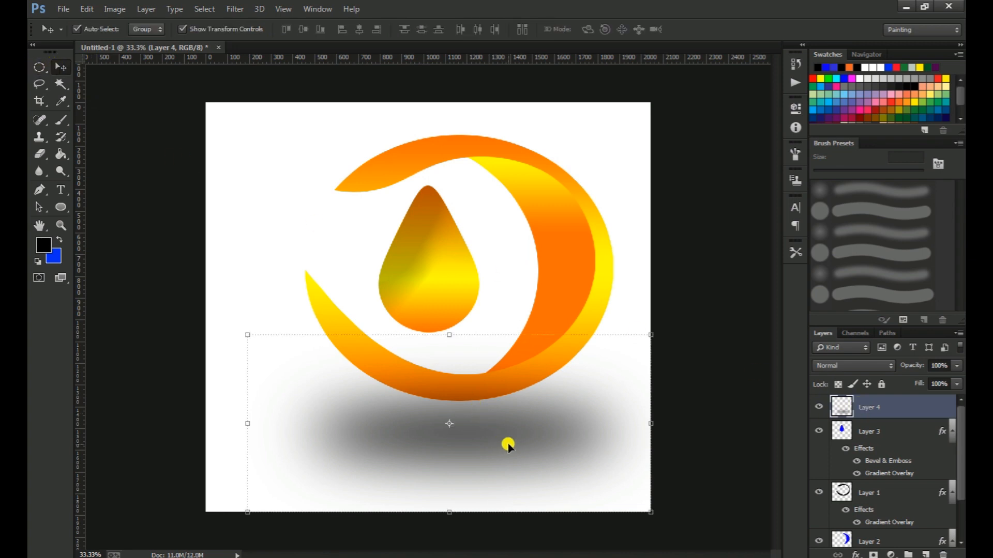
{"action": "left_click_drag", "start_coordinate": [508, 445], "coordinate": [521, 422]}
{"action": "key", "text": "ctrl+t"}
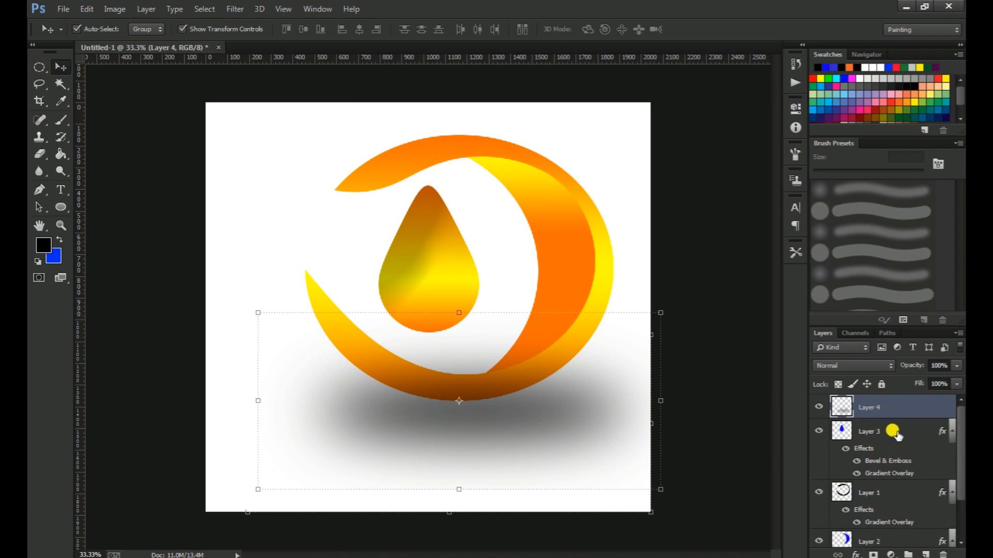
Step: Group the teardrop, outer swoosh and inner crescent layers (Layer 3, Layer 1 and Layer 2) with the default group settings
{"action": "left_click", "coordinate": [894, 433]}
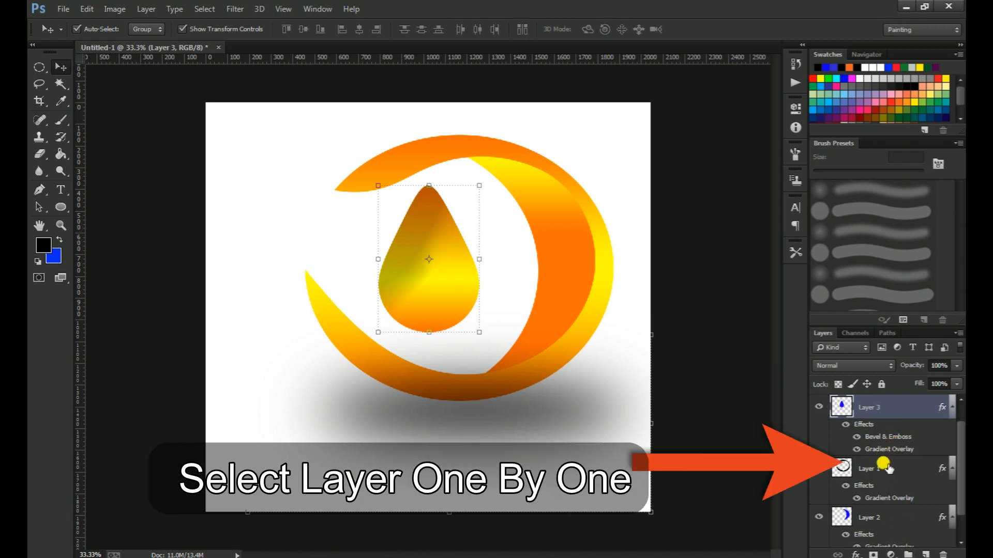
{"action": "left_click", "coordinate": [889, 468], "text": "ctrl"}
{"action": "scroll", "coordinate": [886, 468], "scroll_direction": "down", "scroll_amount": 1}
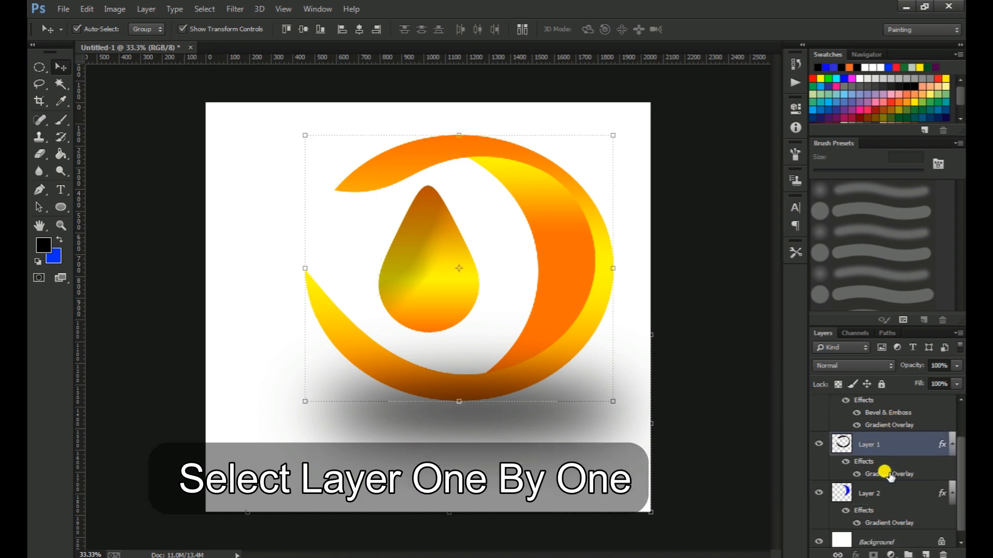
{"action": "left_click", "coordinate": [890, 487], "text": "ctrl"}
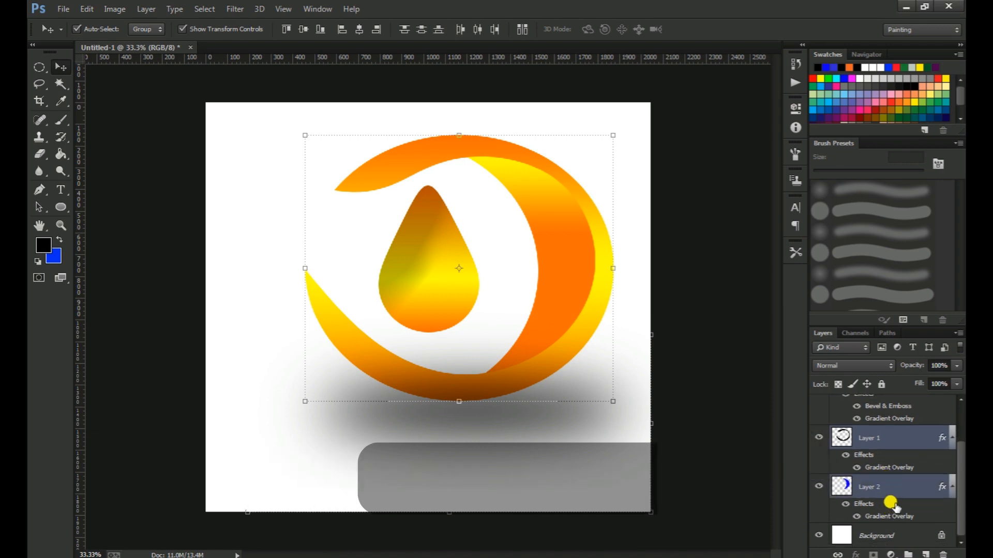
{"action": "scroll", "coordinate": [887, 481], "scroll_direction": "up", "scroll_amount": 2}
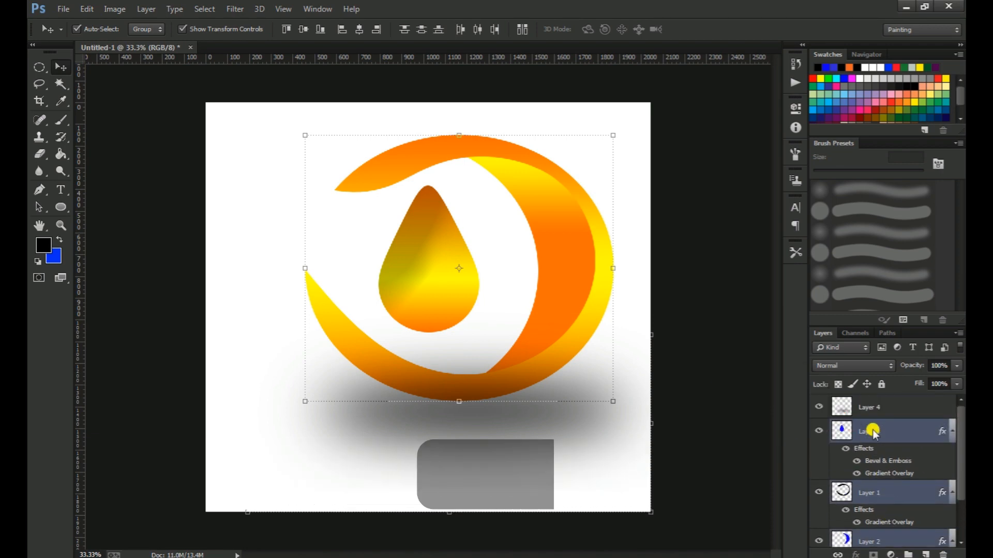
{"action": "right_click", "coordinate": [871, 431]}
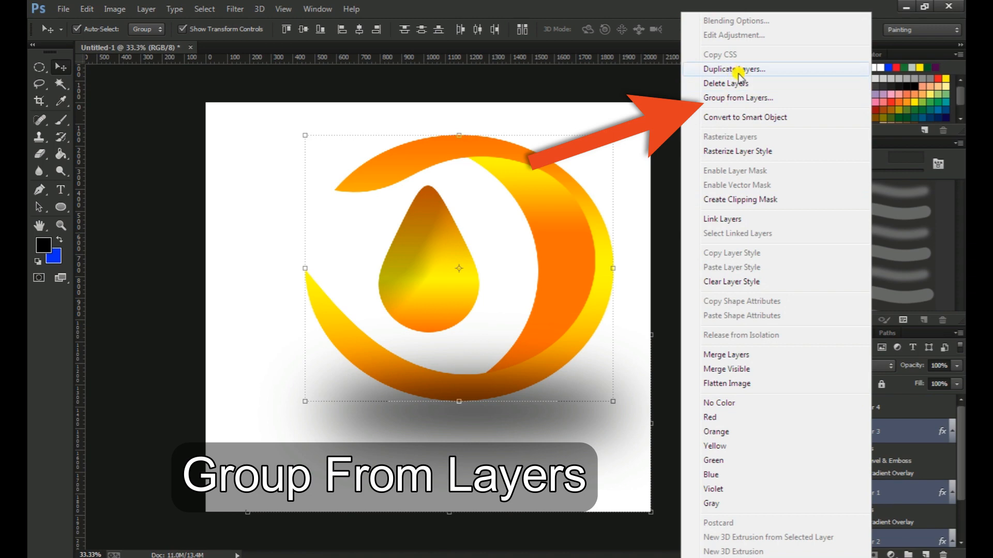
{"action": "left_click", "coordinate": [749, 99]}
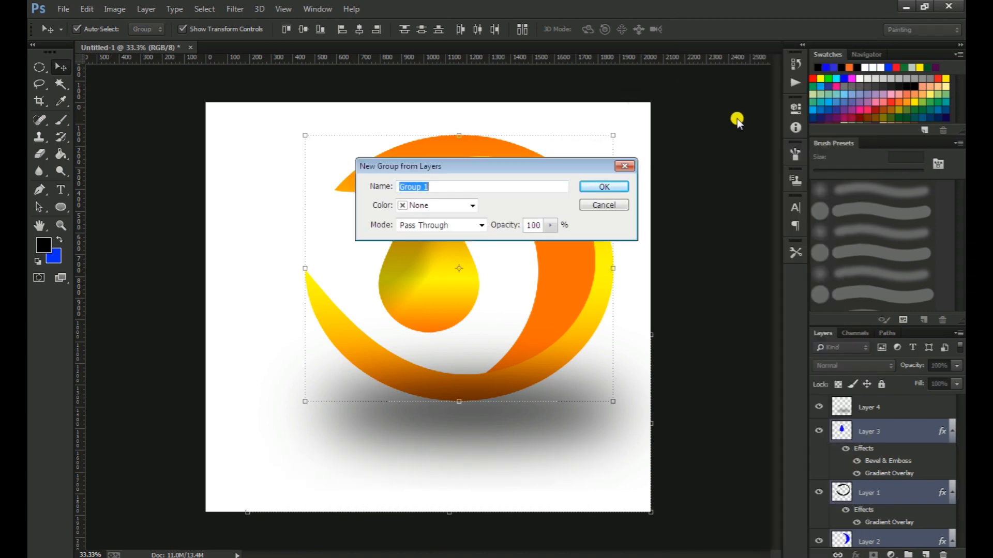
{"action": "left_click", "coordinate": [620, 184]}
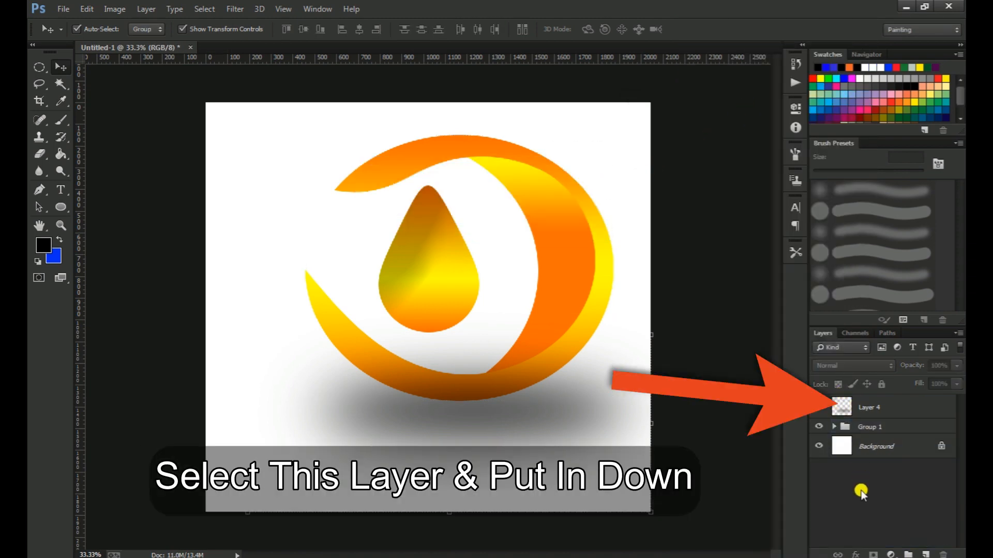
Step: Place the shadow layer (Layer 4) below the logo group and shift the shadow slightly down and left to centre it under the swoosh
{"action": "left_click_drag", "start_coordinate": [886, 423], "coordinate": [887, 434]}
{"action": "left_click_drag", "start_coordinate": [537, 425], "coordinate": [525, 429]}
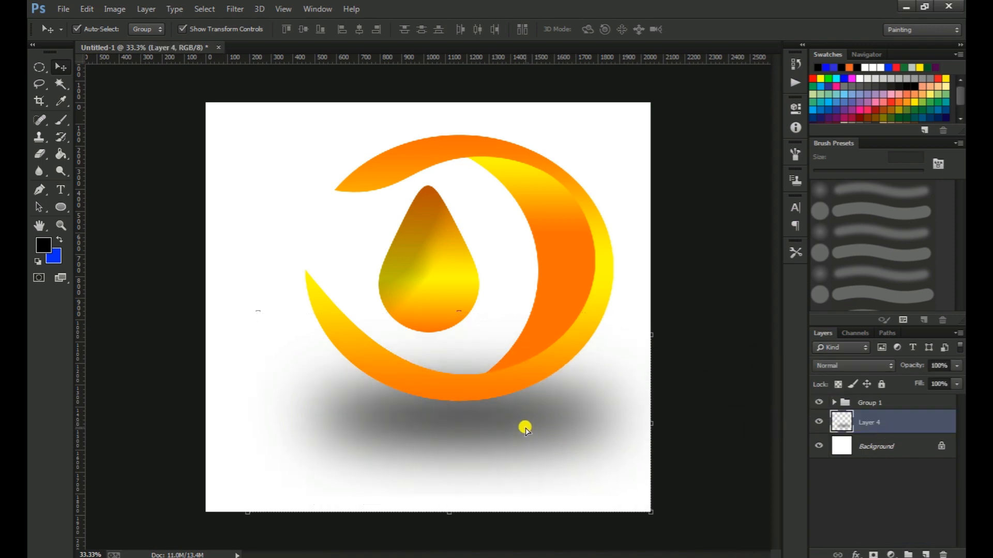
{"action": "key", "text": "z"}
{"action": "left_click", "coordinate": [532, 401], "text": "alt"}
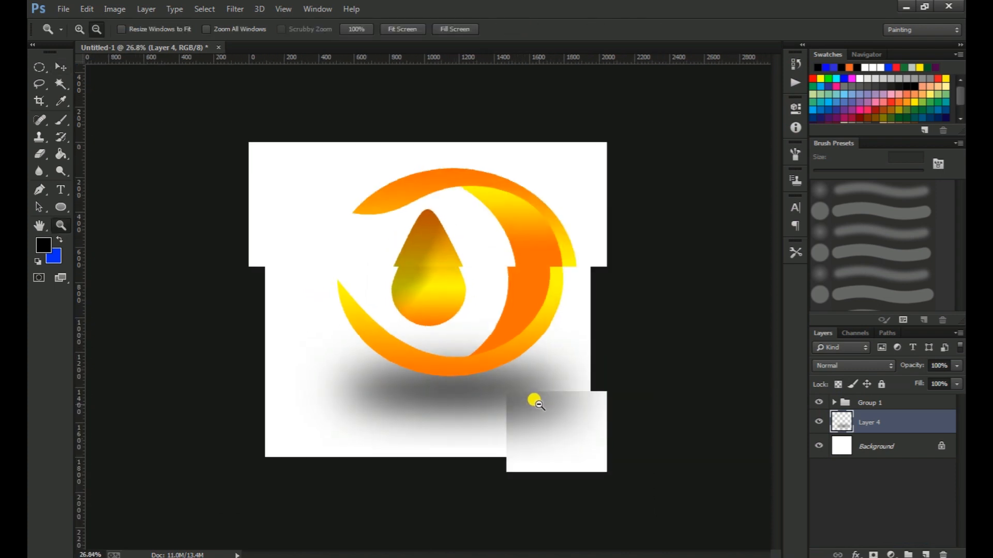
{"action": "left_click", "coordinate": [569, 393], "text": "alt"}
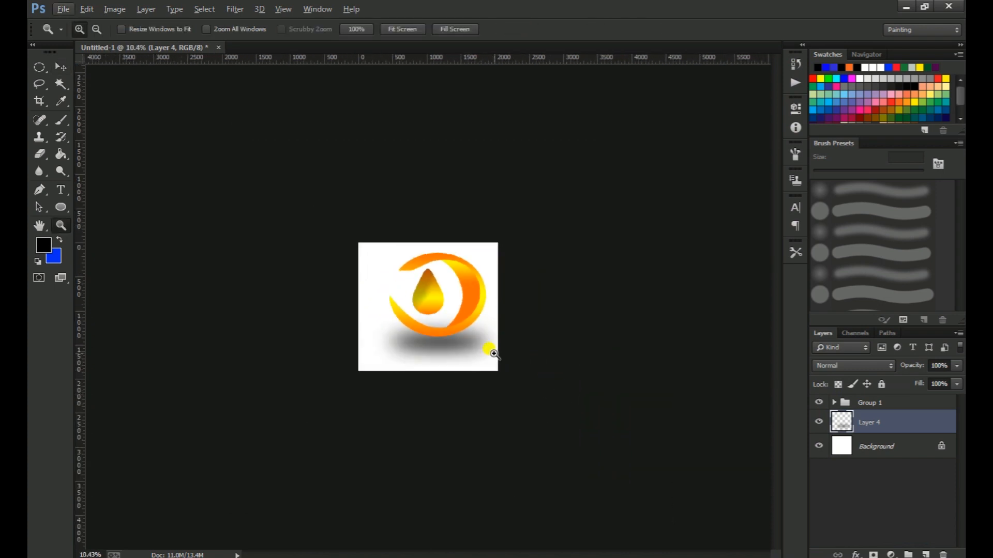
{"action": "scroll", "coordinate": [488, 244], "scroll_direction": "up", "scroll_amount": 5}
{"action": "scroll", "coordinate": [393, 225], "scroll_direction": "down", "scroll_amount": 4}
{"action": "scroll", "coordinate": [393, 225], "scroll_direction": "up", "scroll_amount": 9}
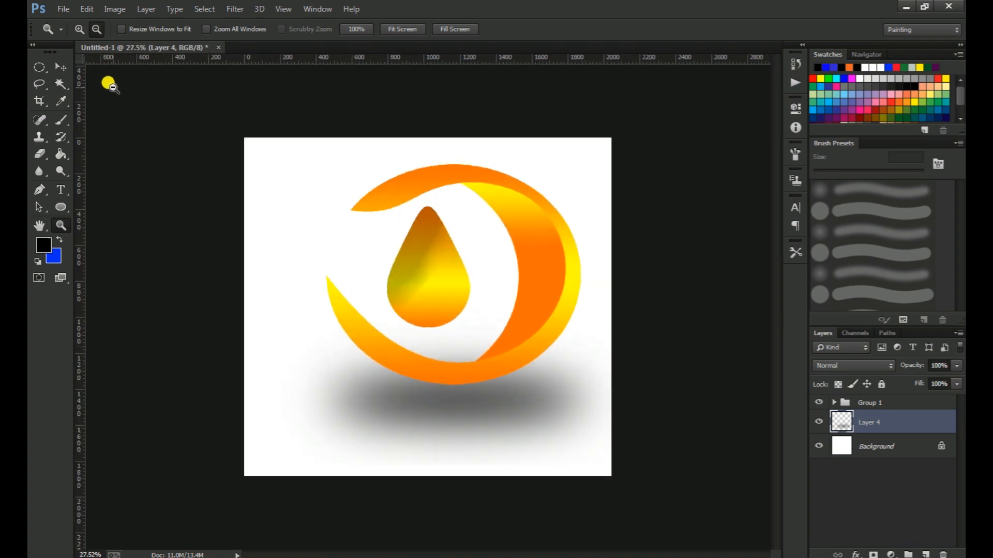
{"action": "left_click", "coordinate": [64, 68]}
{"action": "left_click_drag", "start_coordinate": [503, 401], "coordinate": [495, 402]}
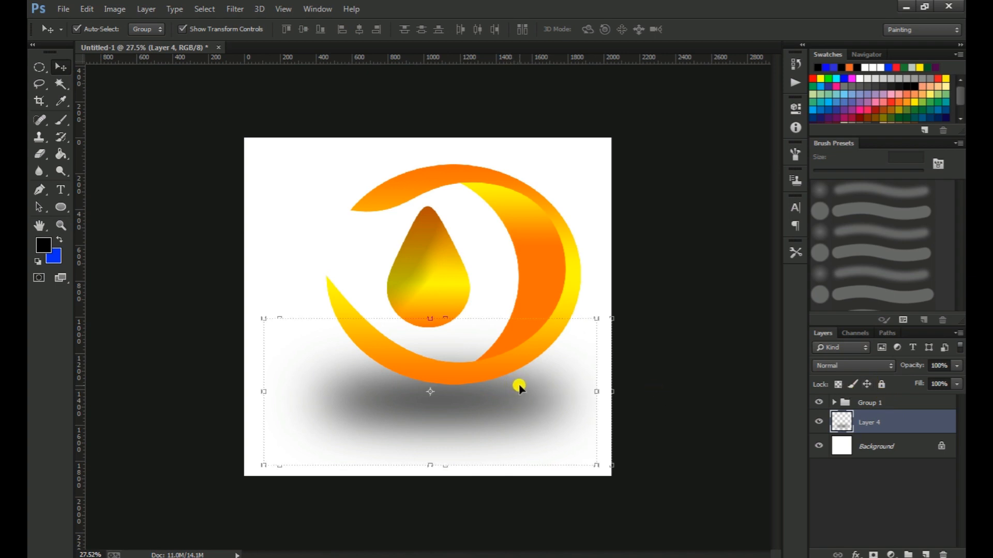
{"action": "left_click_drag", "start_coordinate": [521, 388], "coordinate": [561, 400]}
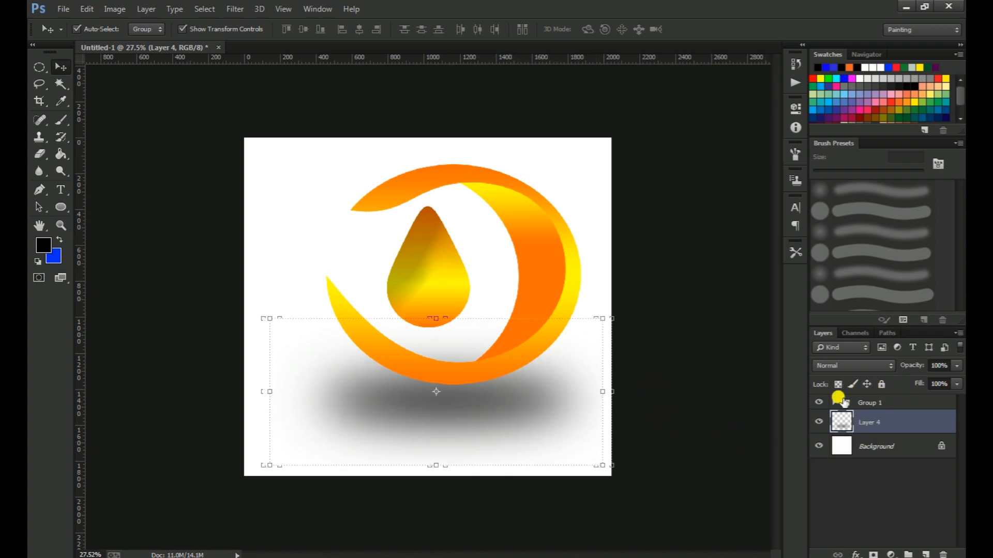
Step: Expand the logo group and load the pixels of the outer swoosh layer (Layer 1) as a selection
{"action": "left_click", "coordinate": [851, 402]}
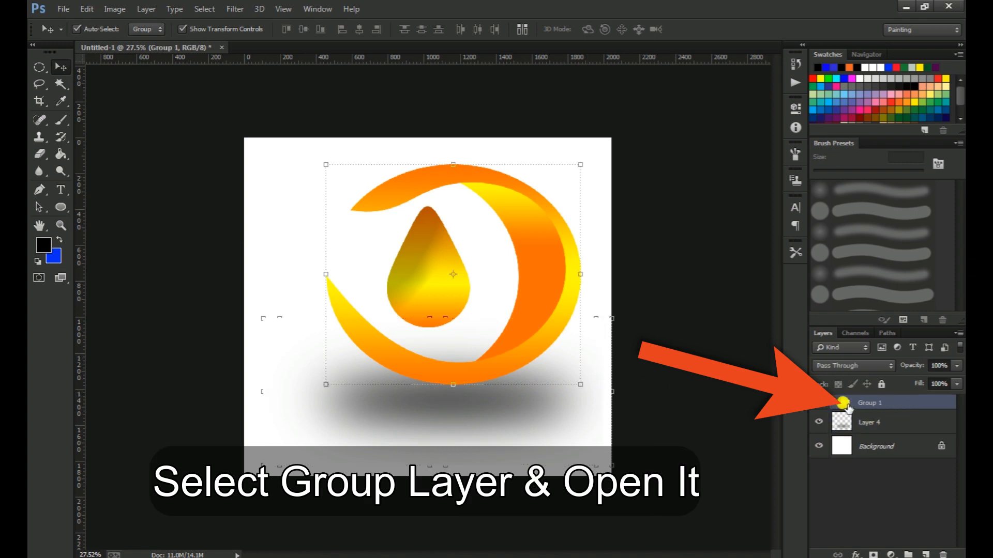
{"action": "left_click", "coordinate": [834, 402]}
{"action": "left_click", "coordinate": [876, 485]}
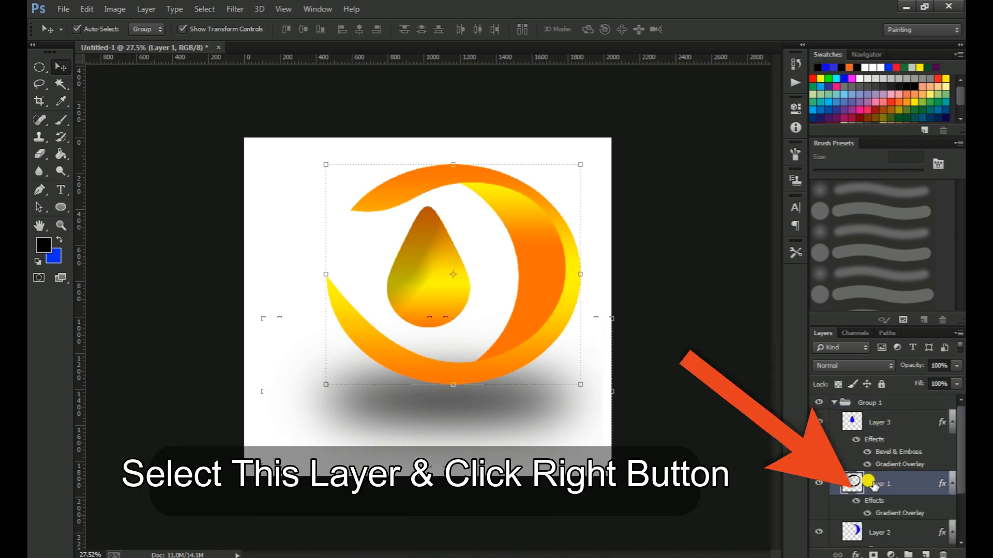
{"action": "right_click", "coordinate": [851, 484]}
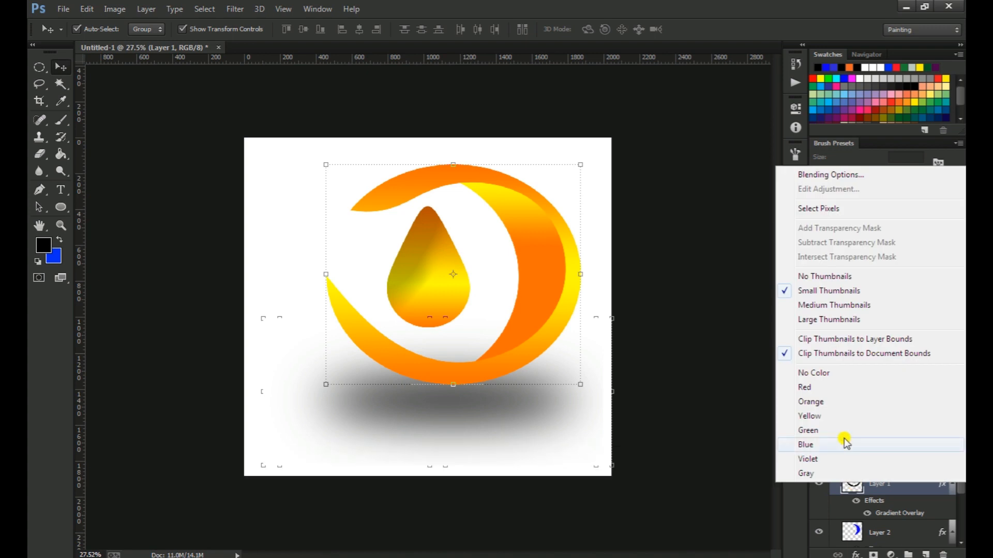
{"action": "left_click", "coordinate": [803, 210]}
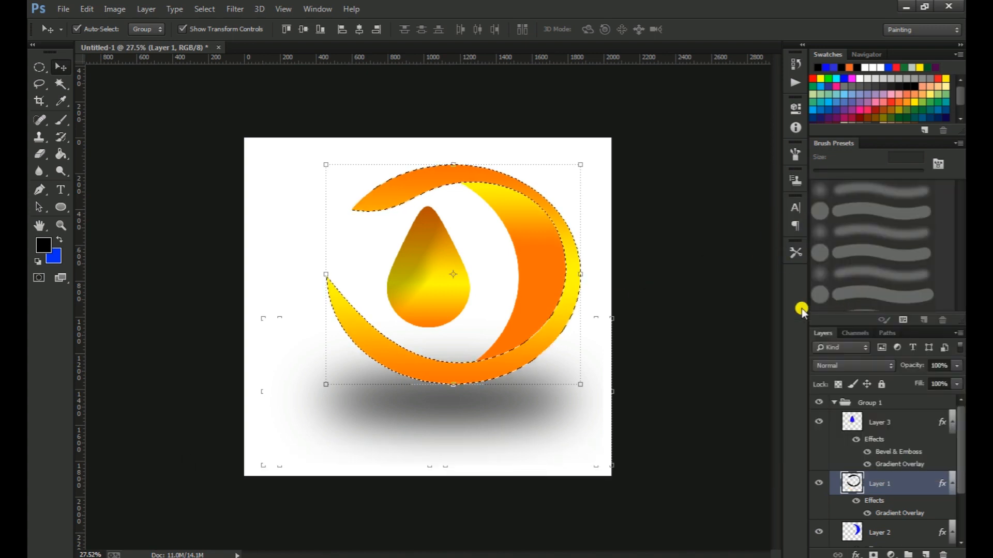
Step: Add a new layer above the outer swoosh and prepare the Brush tool with black as the foreground colour
{"action": "key", "text": "z"}
{"action": "left_click", "coordinate": [549, 358]}
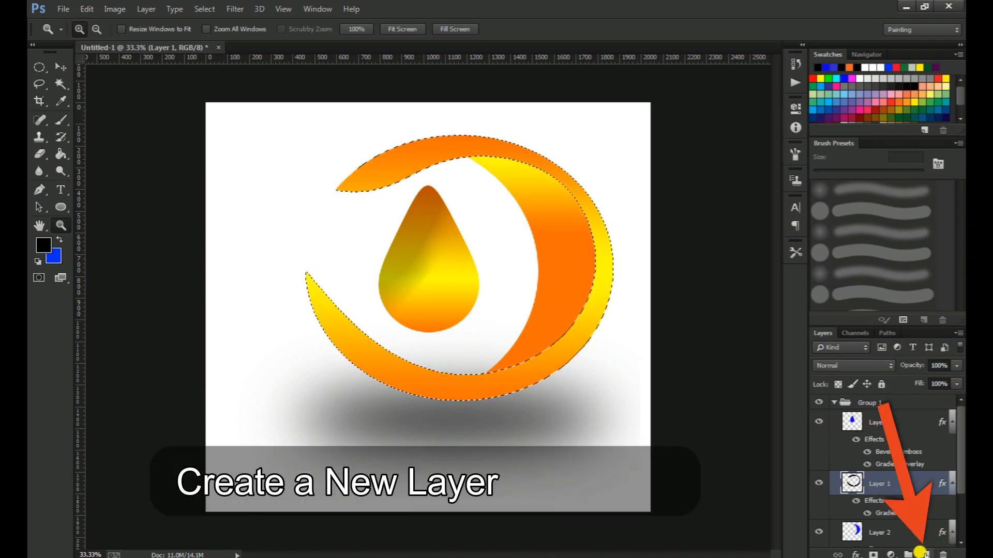
{"action": "left_click", "coordinate": [924, 554]}
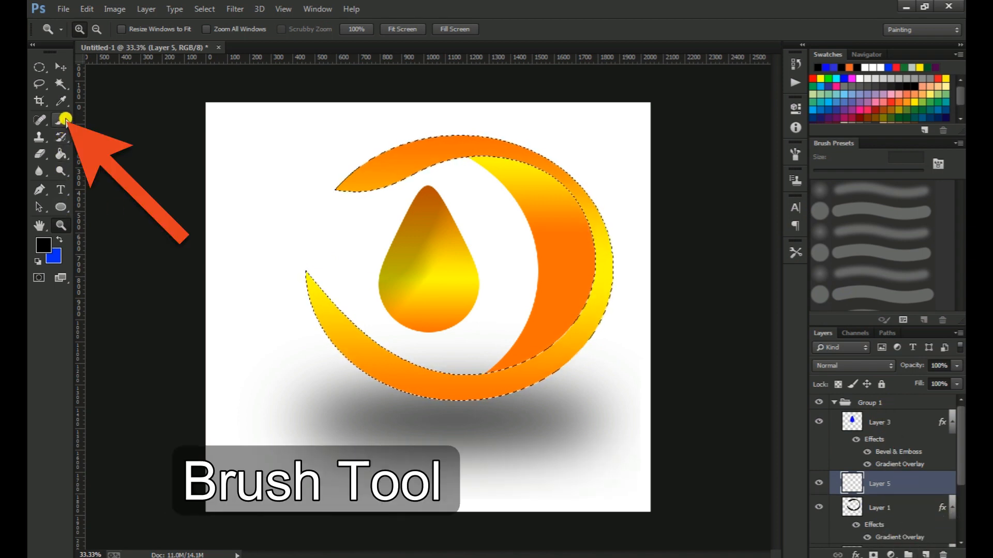
{"action": "left_click", "coordinate": [63, 120]}
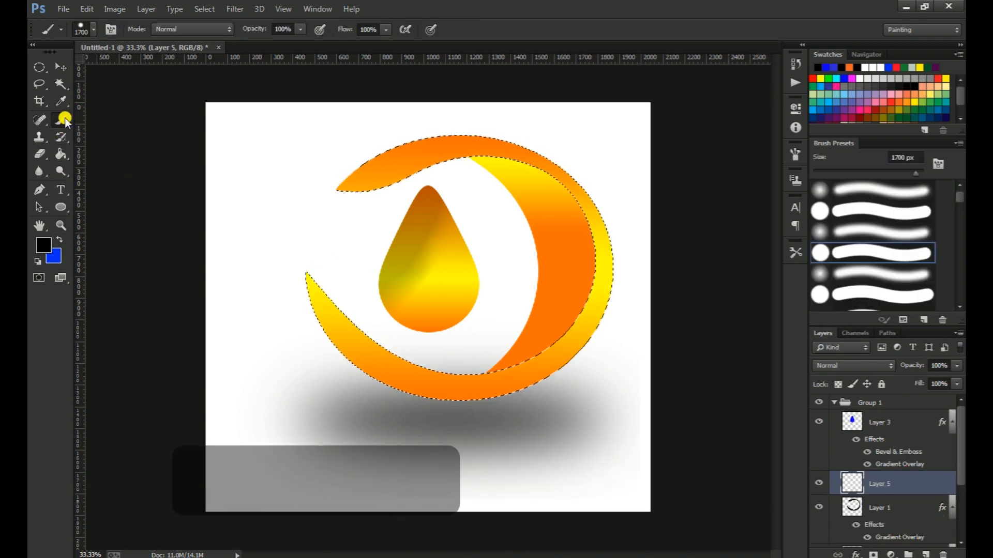
{"action": "left_click", "coordinate": [44, 243]}
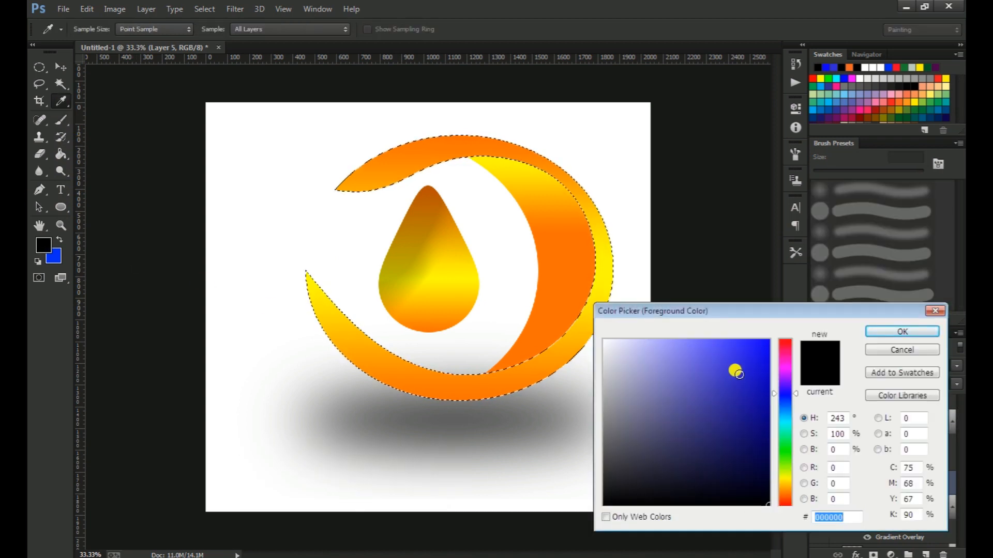
{"action": "left_click_drag", "start_coordinate": [738, 374], "coordinate": [776, 525]}
{"action": "left_click", "coordinate": [904, 333]}
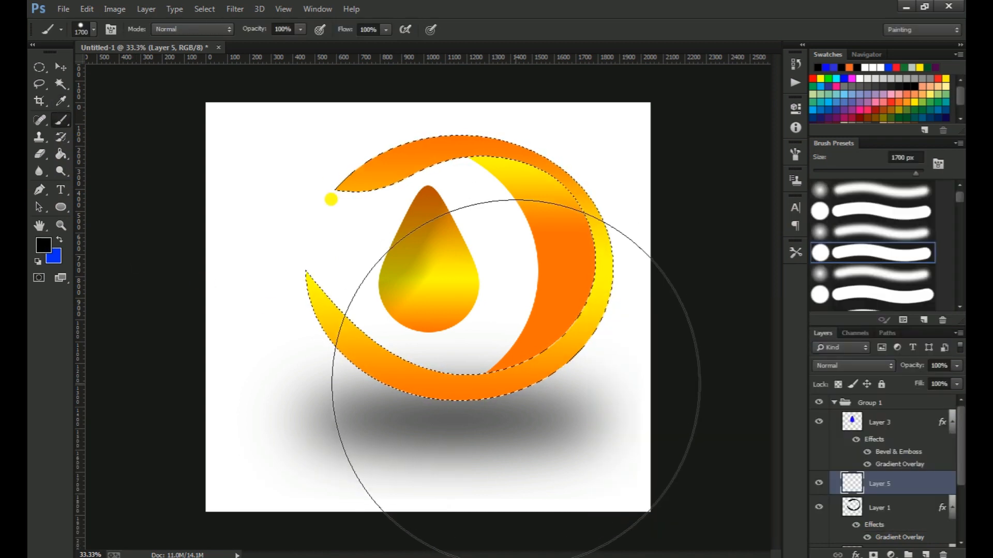
Step: Paint a black band along the lower outer edge of the selected swoosh with a 200 px brush, and deselect
{"action": "key", "text": "bracketleft"}
{"action": "key", "text": "bracketleft"}
{"action": "key", "text": "bracketleft"}
{"action": "key", "text": "bracketleft"}
{"action": "key", "text": "bracketleft"}
{"action": "key", "text": "bracketleft"}
{"action": "key", "text": "bracketleft"}
{"action": "key", "text": "bracketleft"}
{"action": "key", "text": "bracketleft"}
{"action": "key", "text": "bracketleft"}
{"action": "key", "text": "bracketleft"}
{"action": "key", "text": "bracketleft"}
{"action": "key", "text": "bracketleft"}
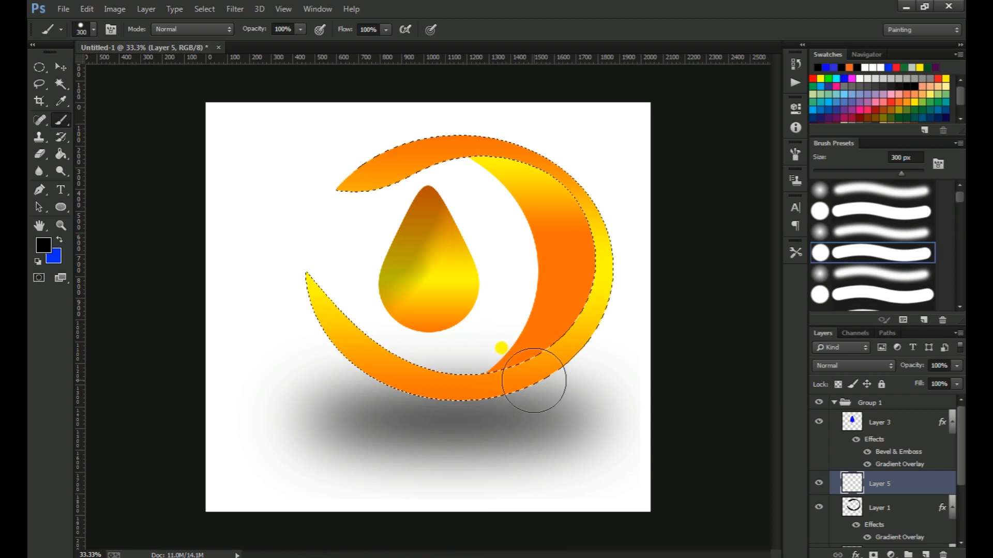
{"action": "key", "text": "bracketleft"}
{"action": "key", "text": "bracketleft"}
{"action": "mouse_move", "coordinate": [574, 363]}
{"action": "left_mouse_down"}
{"action": "mouse_move", "coordinate": [541, 392]}
{"action": "mouse_move", "coordinate": [476, 409]}
{"action": "left_mouse_up"}
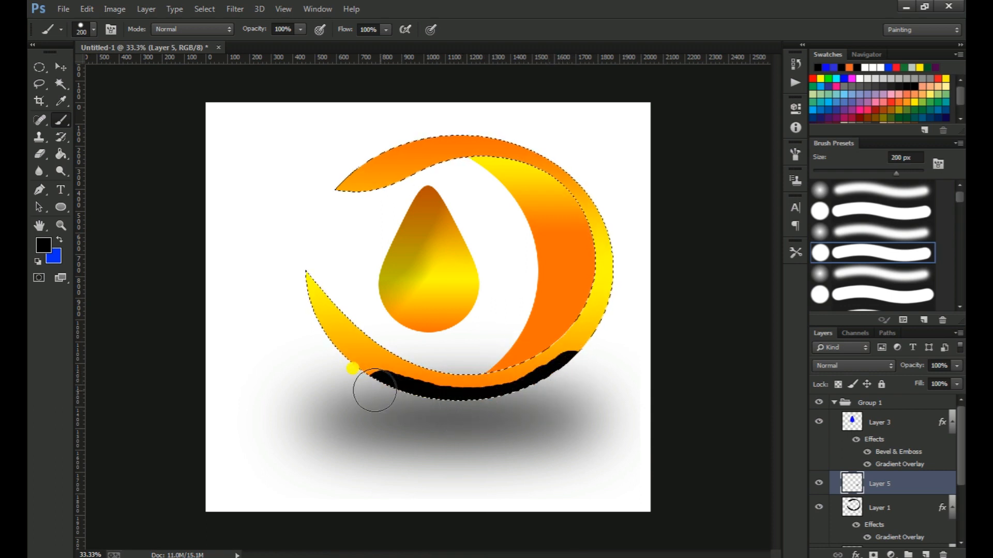
{"action": "left_click_drag", "start_coordinate": [357, 384], "coordinate": [352, 381]}
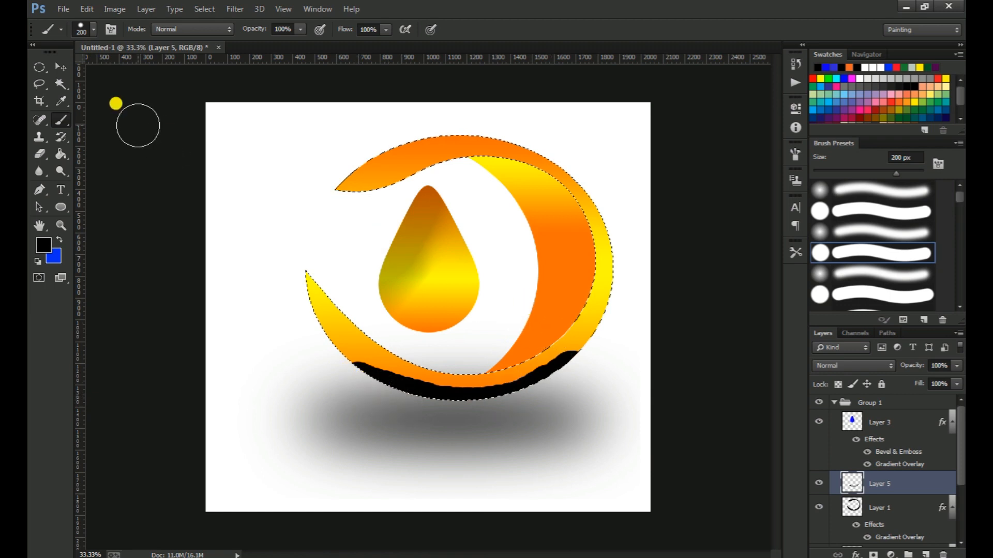
{"action": "left_click", "coordinate": [42, 72]}
{"action": "left_click", "coordinate": [350, 212]}
Step: Set up the Eraser tool with a soft round brush at 175 px
{"action": "key", "text": "z"}
{"action": "left_click", "coordinate": [507, 341]}
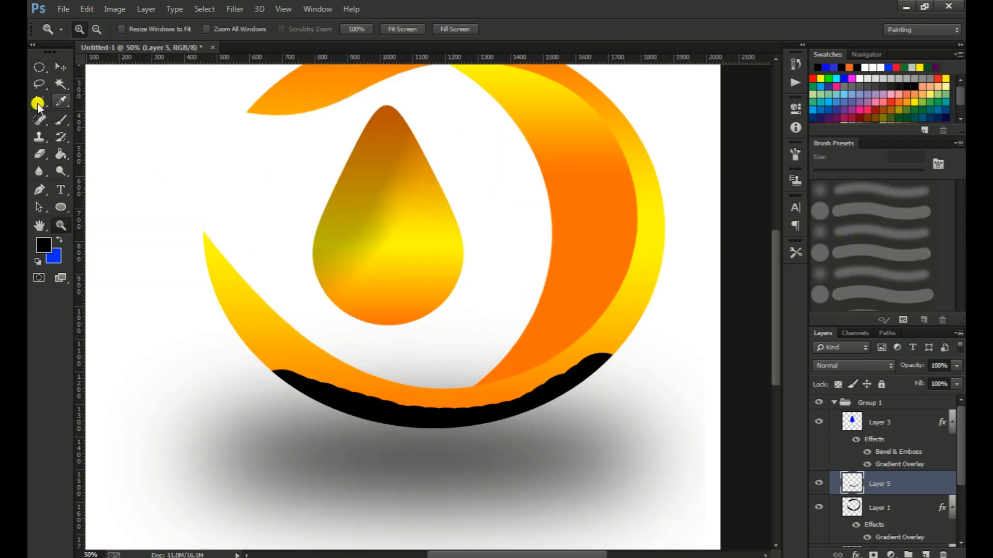
{"action": "left_click", "coordinate": [39, 155]}
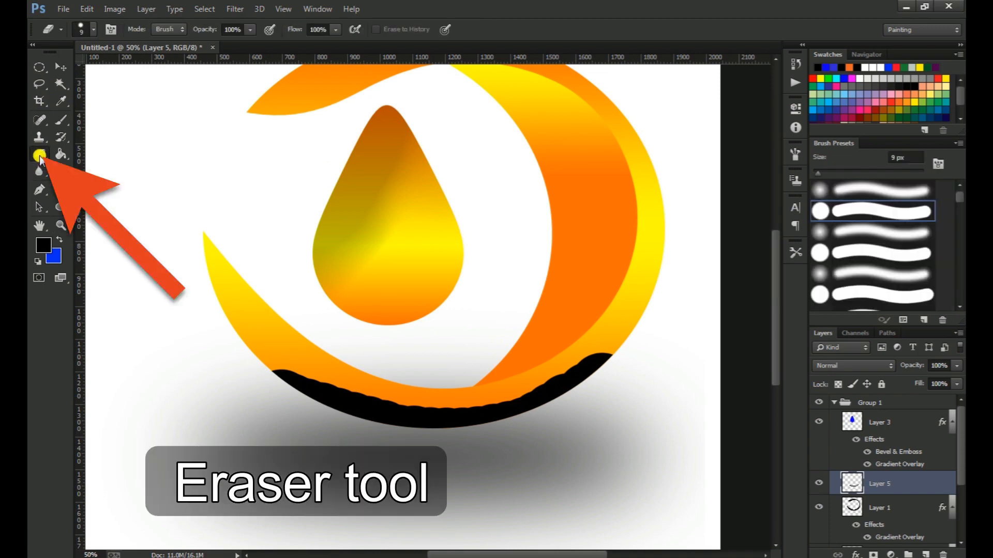
{"action": "right_click", "coordinate": [286, 208]}
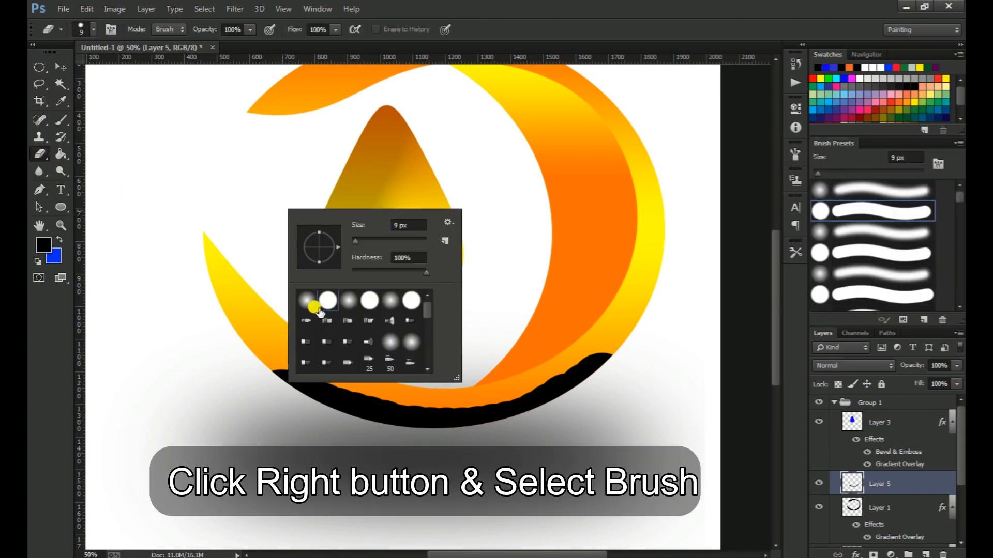
{"action": "left_click", "coordinate": [306, 302]}
{"action": "double_click", "coordinate": [301, 304]}
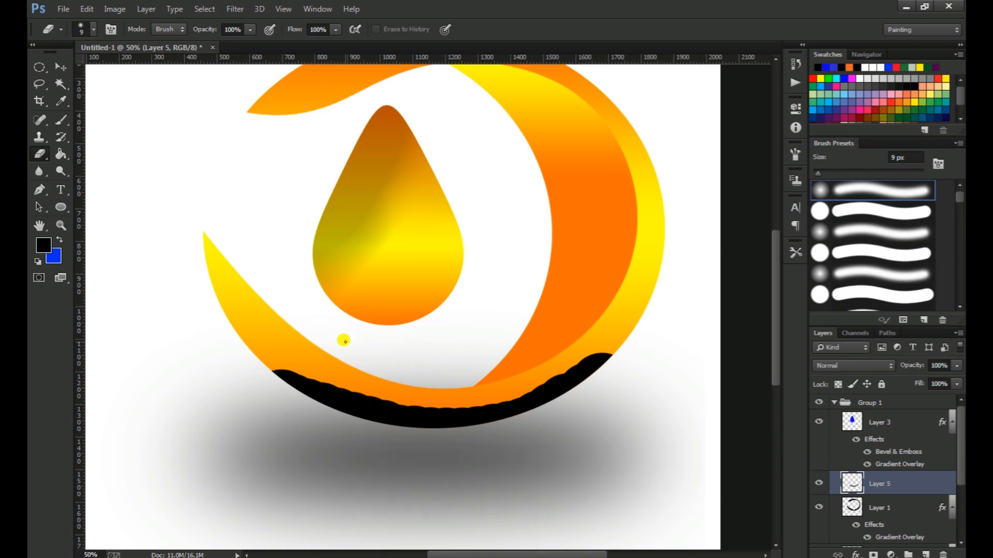
{"action": "key", "text": "bracketright"}
{"action": "key", "text": "bracketright"}
{"action": "key", "text": "bracketright"}
{"action": "key", "text": "bracketright"}
{"action": "key", "text": "bracketright"}
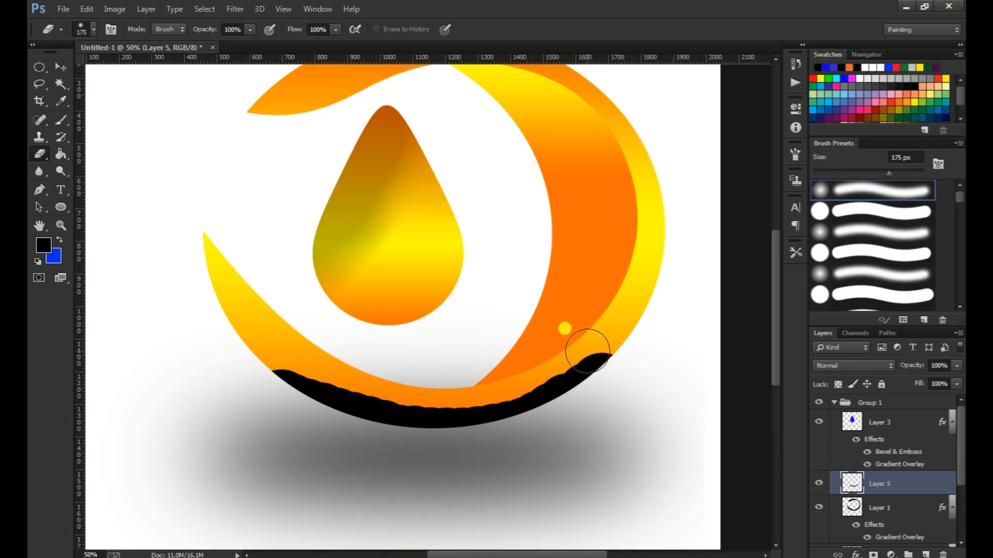
Step: Fade the right end of the black band with the soft eraser, enlarging its brush up to 300 px
{"action": "left_click", "coordinate": [587, 357]}
{"action": "left_click", "coordinate": [583, 348]}
{"action": "key", "text": "bracketright"}
{"action": "key", "text": "bracketright"}
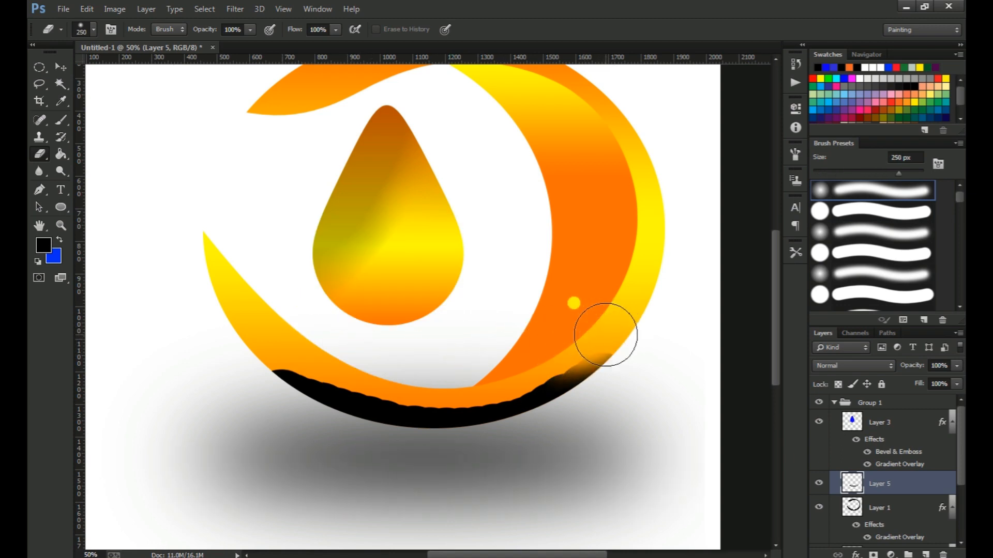
{"action": "left_click", "coordinate": [565, 343]}
{"action": "left_click_drag", "start_coordinate": [538, 346], "coordinate": [488, 366]}
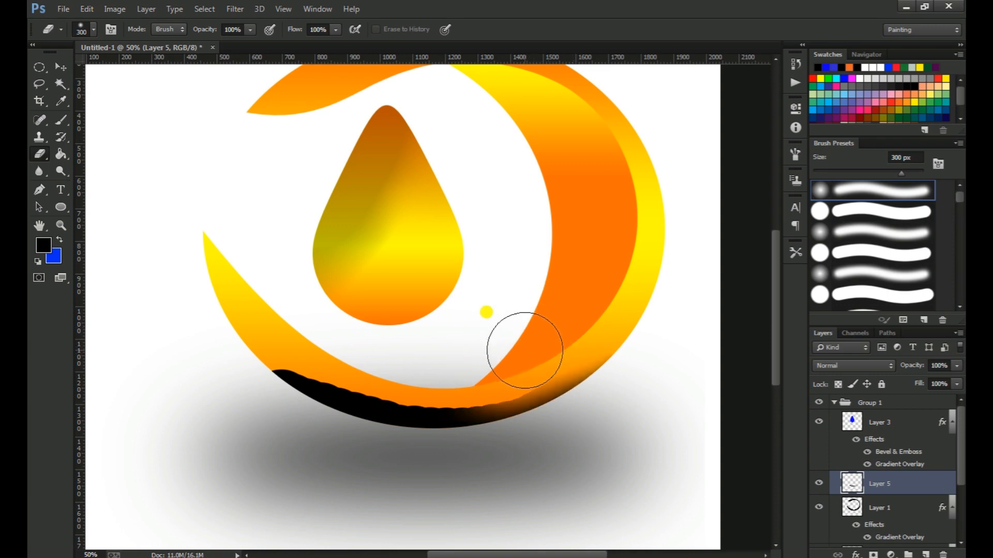
Step: Erase the rest of the black band's inner edge with a 175 px soft brush, leaving thin shading along the swoosh's underside
{"action": "key", "text": "bracketleft"}
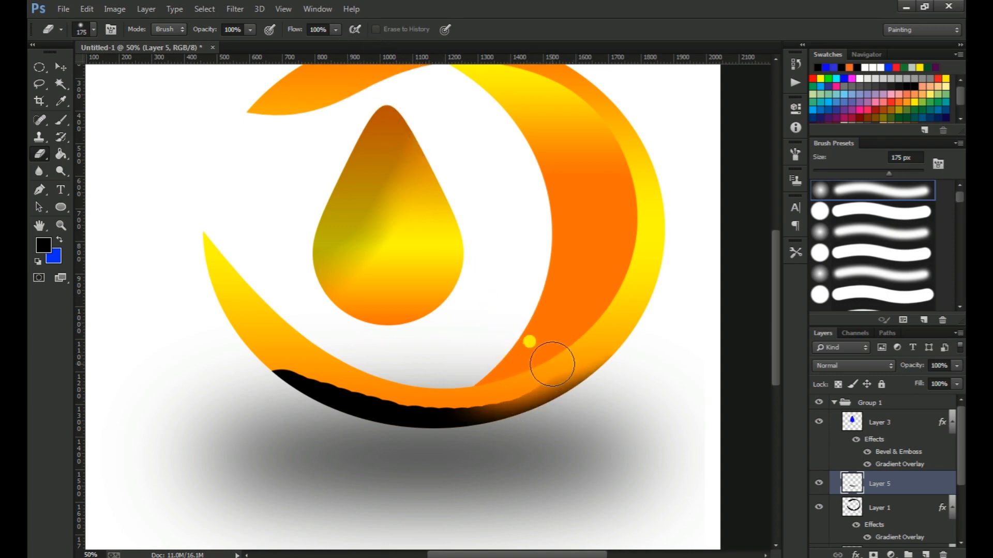
{"action": "key", "text": "bracketleft"}
{"action": "key", "text": "bracketleft"}
{"action": "mouse_move", "coordinate": [499, 372]}
{"action": "left_mouse_down"}
{"action": "mouse_move", "coordinate": [444, 386]}
{"action": "mouse_move", "coordinate": [492, 389]}
{"action": "mouse_move", "coordinate": [515, 372]}
{"action": "mouse_move", "coordinate": [418, 386]}
{"action": "mouse_move", "coordinate": [485, 389]}
{"action": "mouse_move", "coordinate": [418, 392]}
{"action": "mouse_move", "coordinate": [276, 344]}
{"action": "mouse_move", "coordinate": [336, 366]}
{"action": "mouse_move", "coordinate": [250, 349]}
{"action": "mouse_move", "coordinate": [410, 402]}
{"action": "mouse_move", "coordinate": [394, 384]}
{"action": "left_mouse_up"}
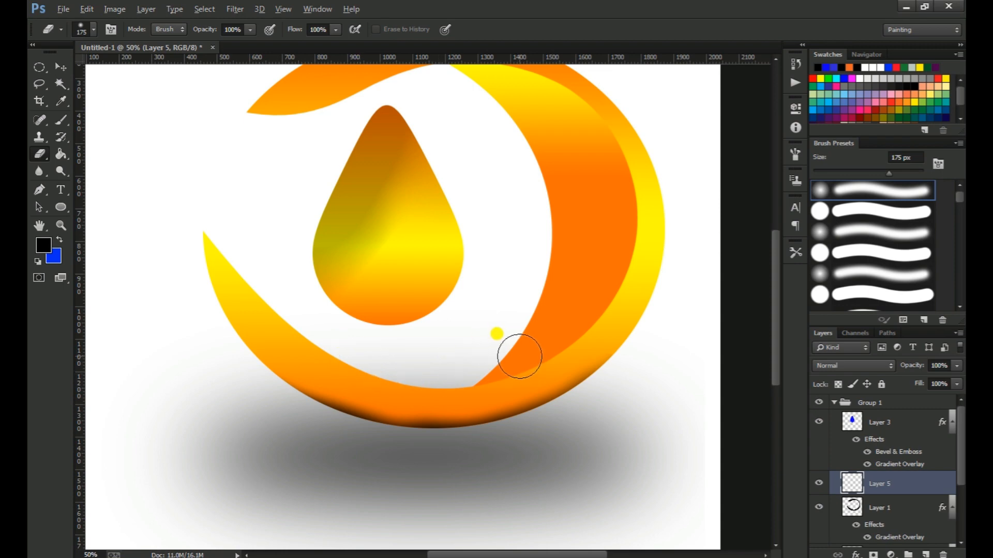
Step: Set the shading layer (Layer 5) to 56% opacity and 84% fill
{"action": "scroll", "coordinate": [519, 355], "scroll_direction": "up", "scroll_amount": 5}
{"action": "scroll", "coordinate": [519, 356], "scroll_direction": "down", "scroll_amount": 5}
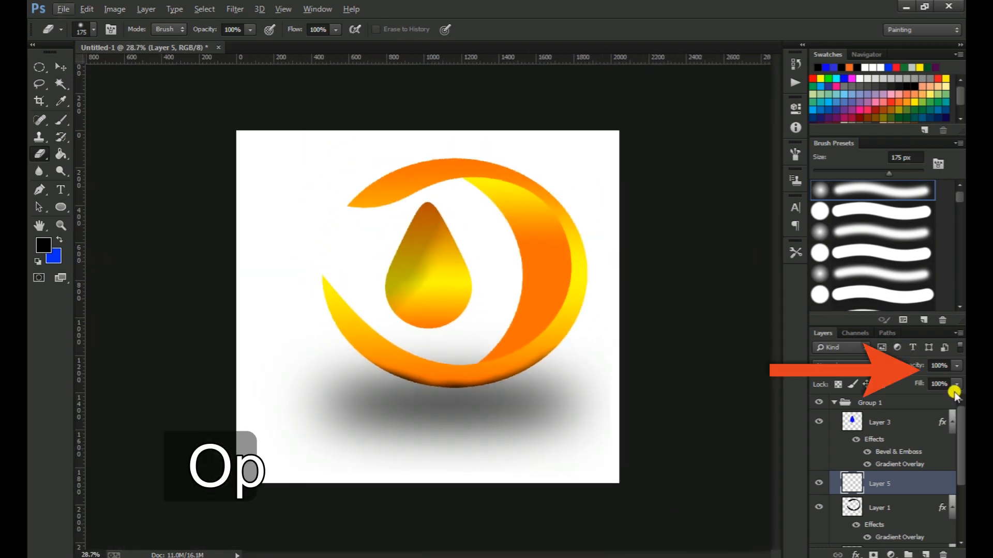
{"action": "left_click_drag", "start_coordinate": [920, 381], "coordinate": [924, 381]}
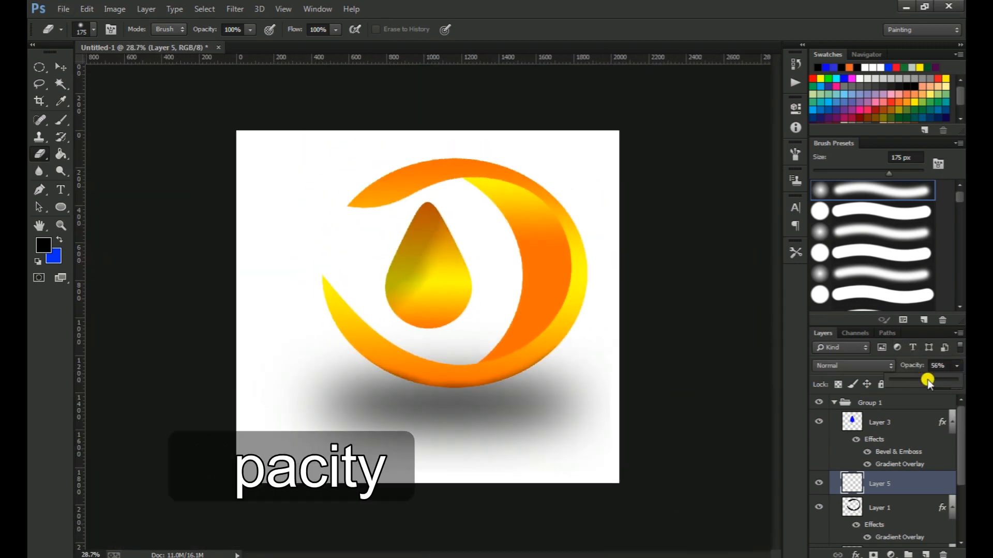
{"action": "left_click", "coordinate": [957, 366]}
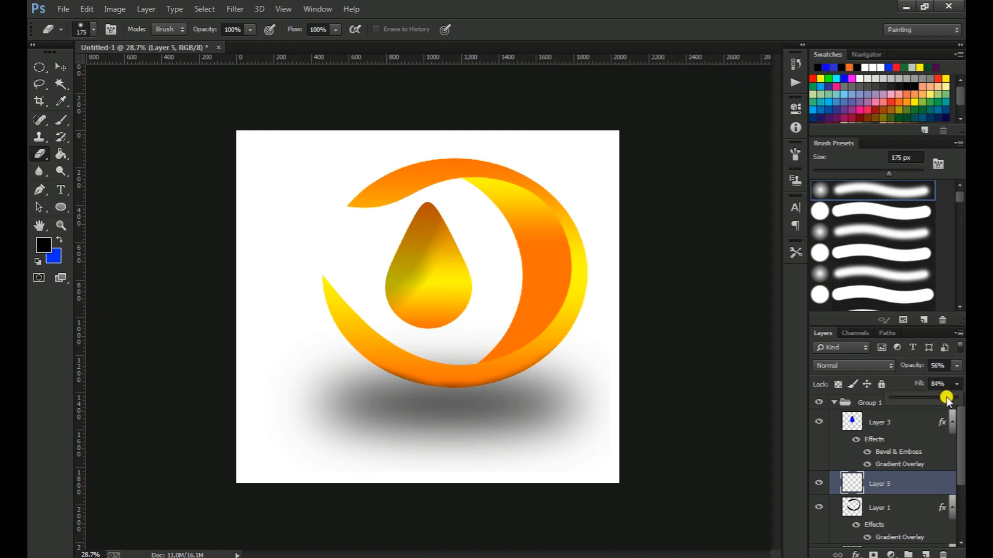
{"action": "key", "text": "z"}
{"action": "left_click", "coordinate": [617, 290], "text": "alt"}
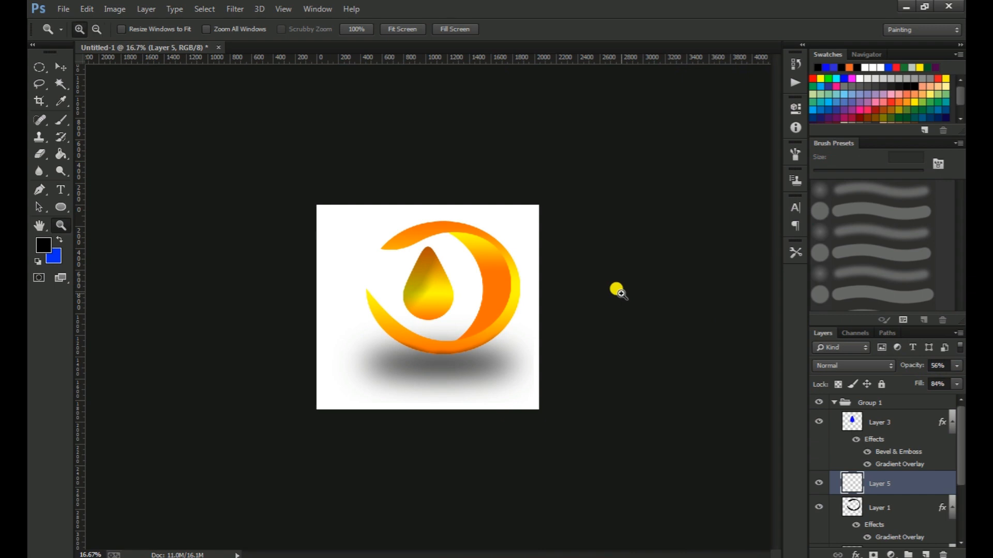
{"action": "left_click", "coordinate": [489, 287], "text": "alt"}
{"action": "left_click", "coordinate": [492, 287]}
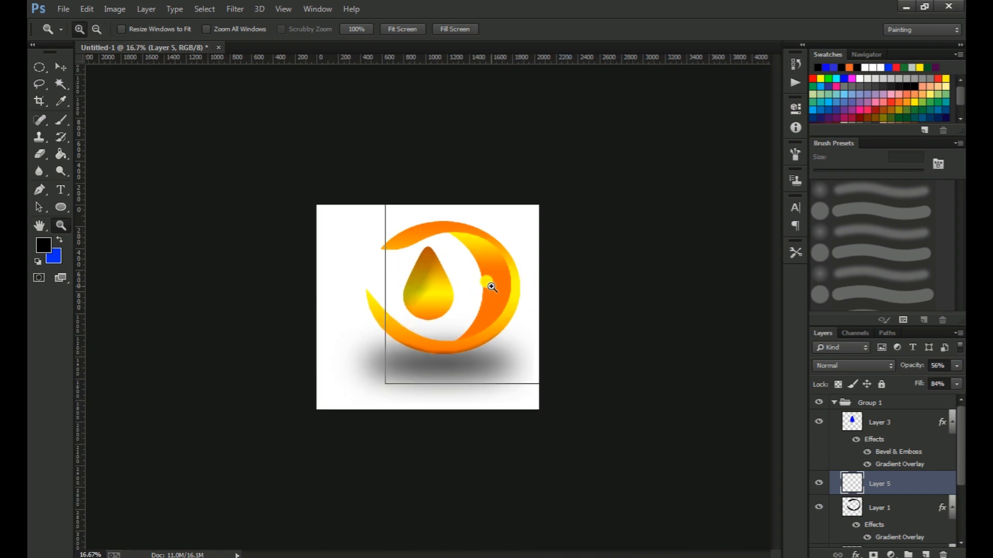
{"action": "left_click", "coordinate": [492, 287]}
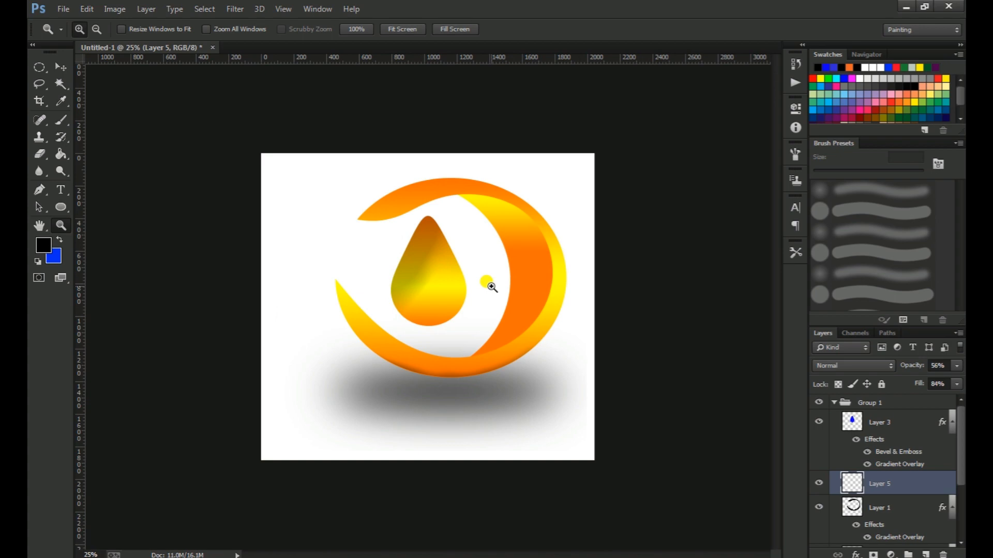